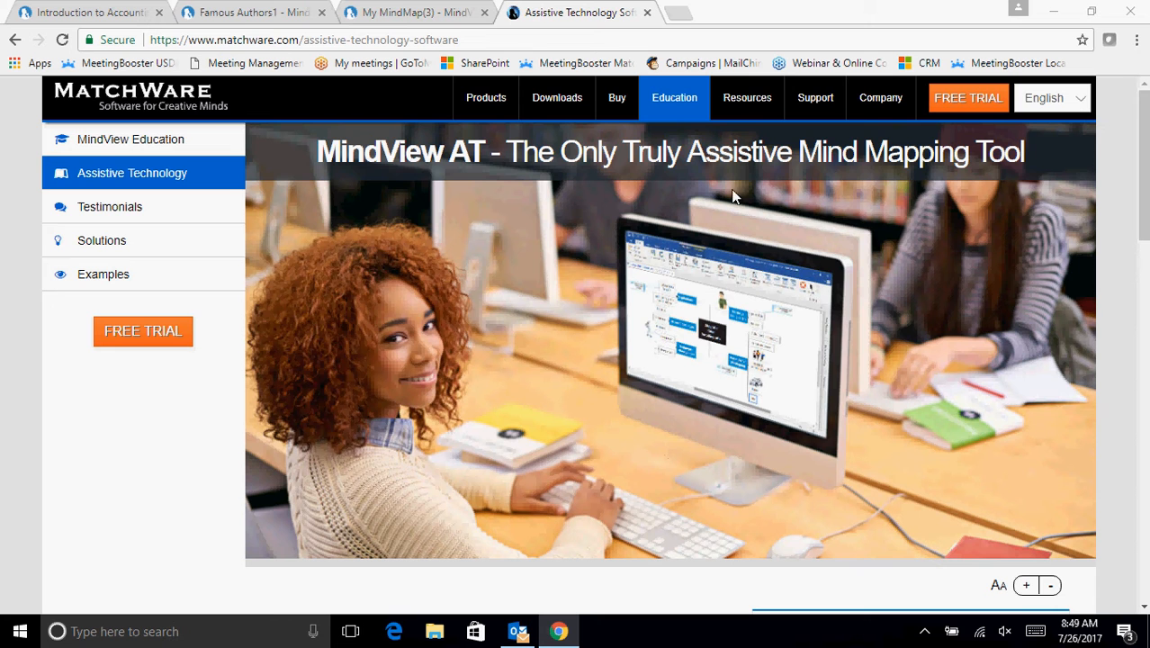
# - Switch to the open MindView mind map and rename its central subject as "Famous Authors"
pyautogui.click(404, 14)
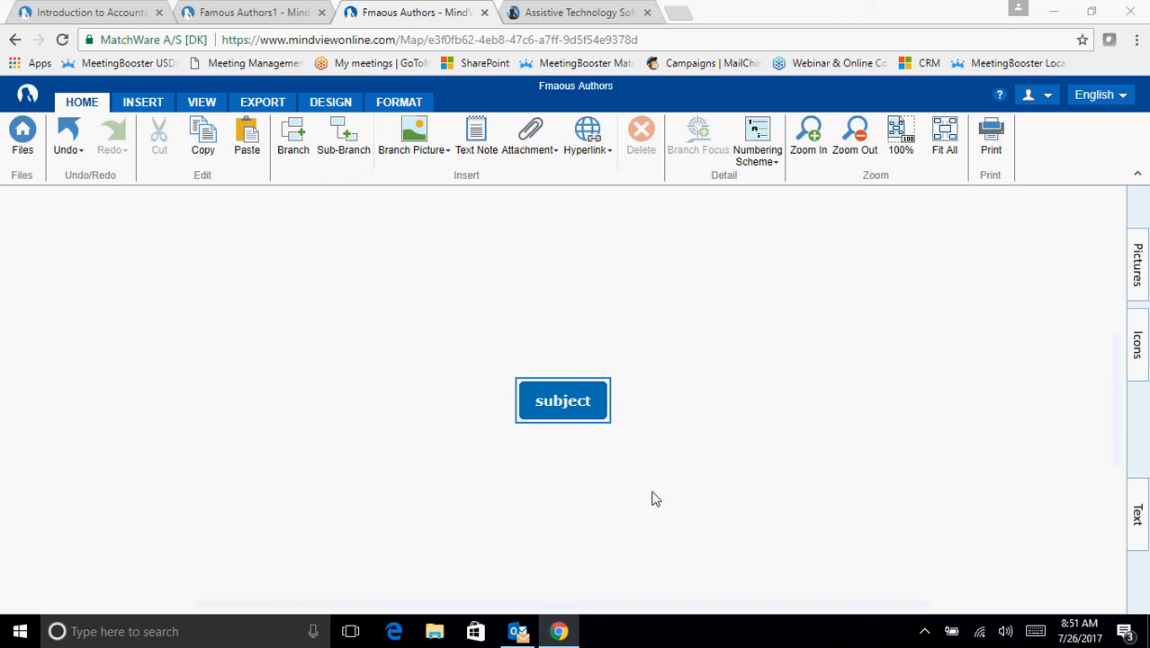
pyautogui.click(586, 422)
pyautogui.write('Famou')
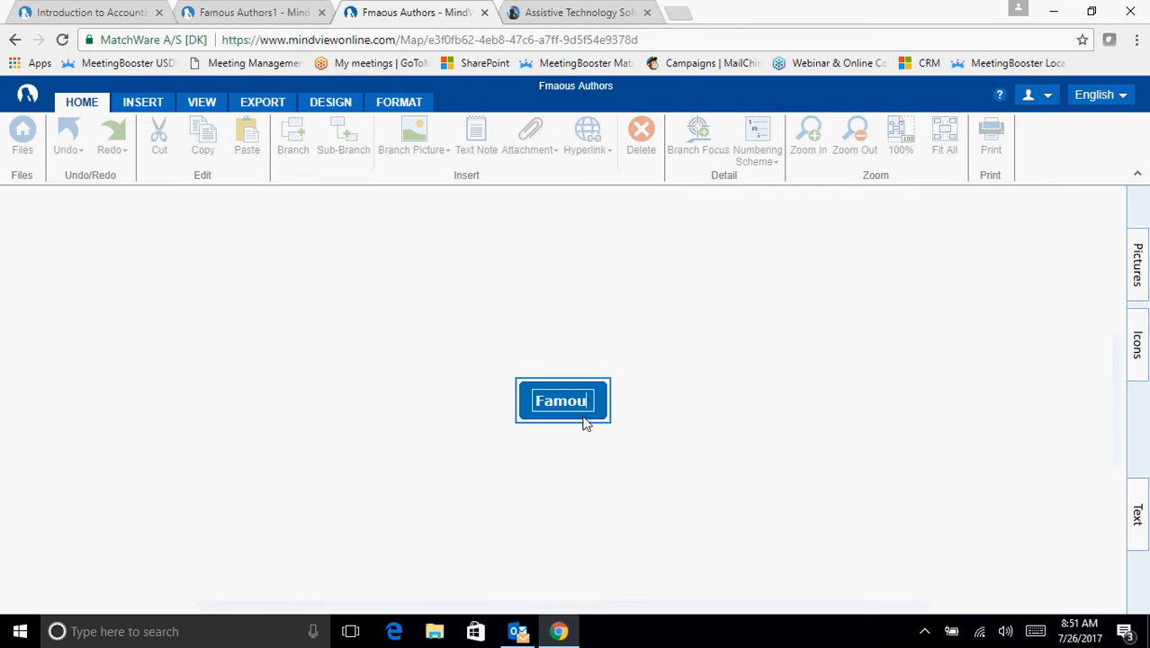
pyautogui.write('s Authors')
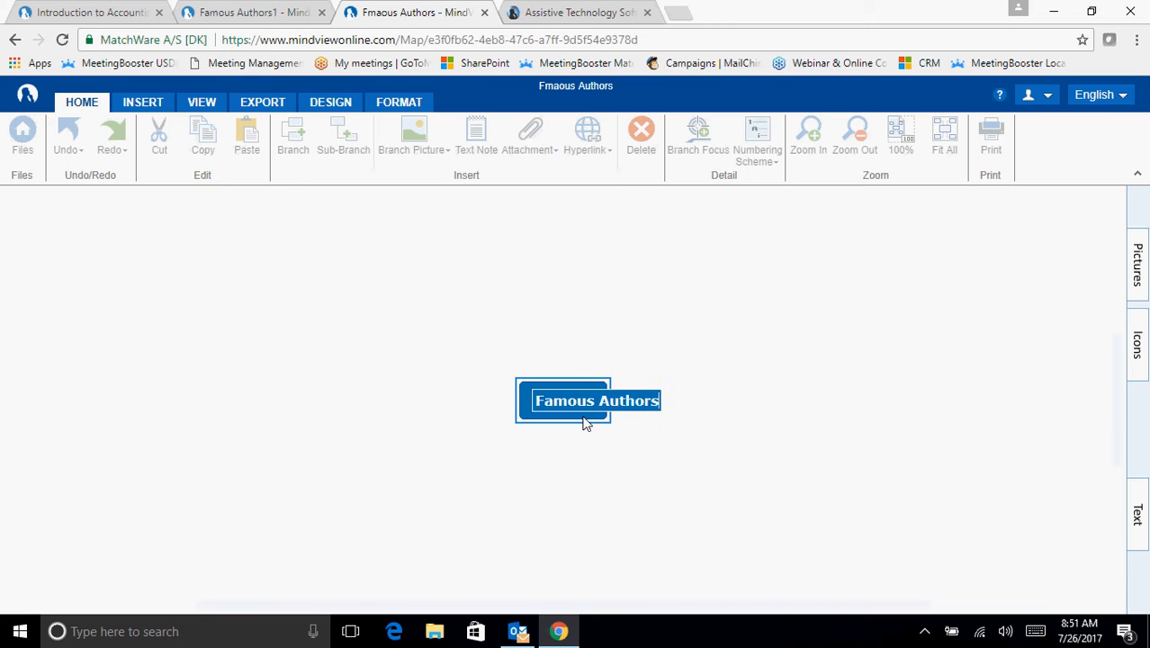
pyautogui.press('Return')
# - Add two main branches named "Hemingway" and "Joyce" to the Famous Authors map
pyautogui.press('Insert')
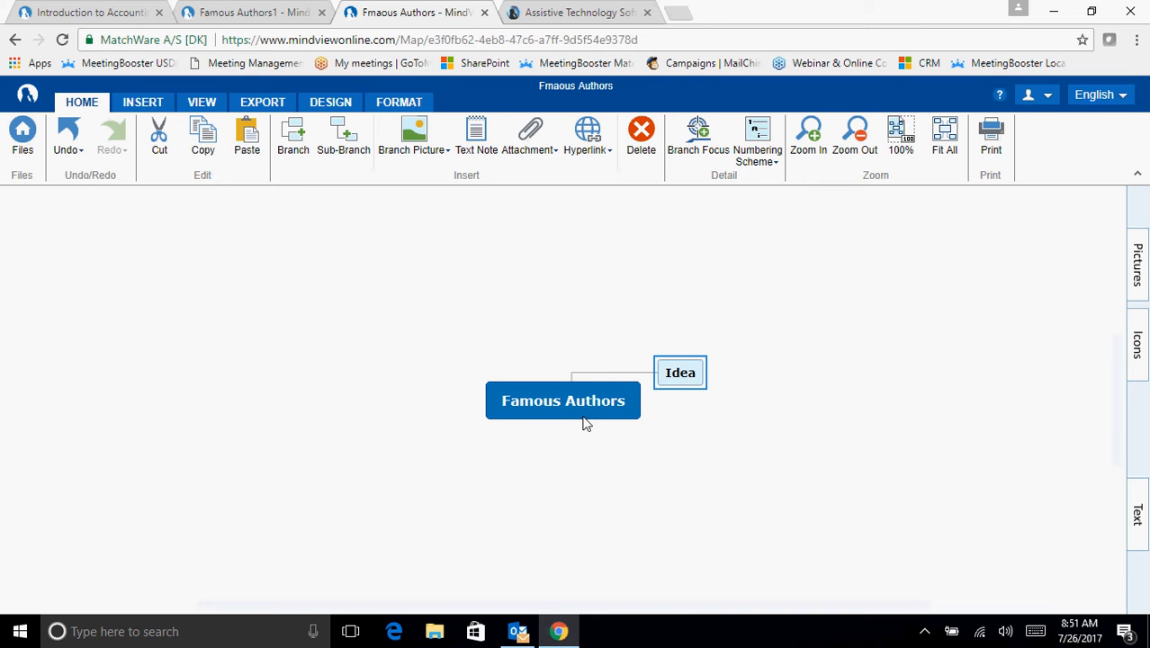
pyautogui.write('Hemin')
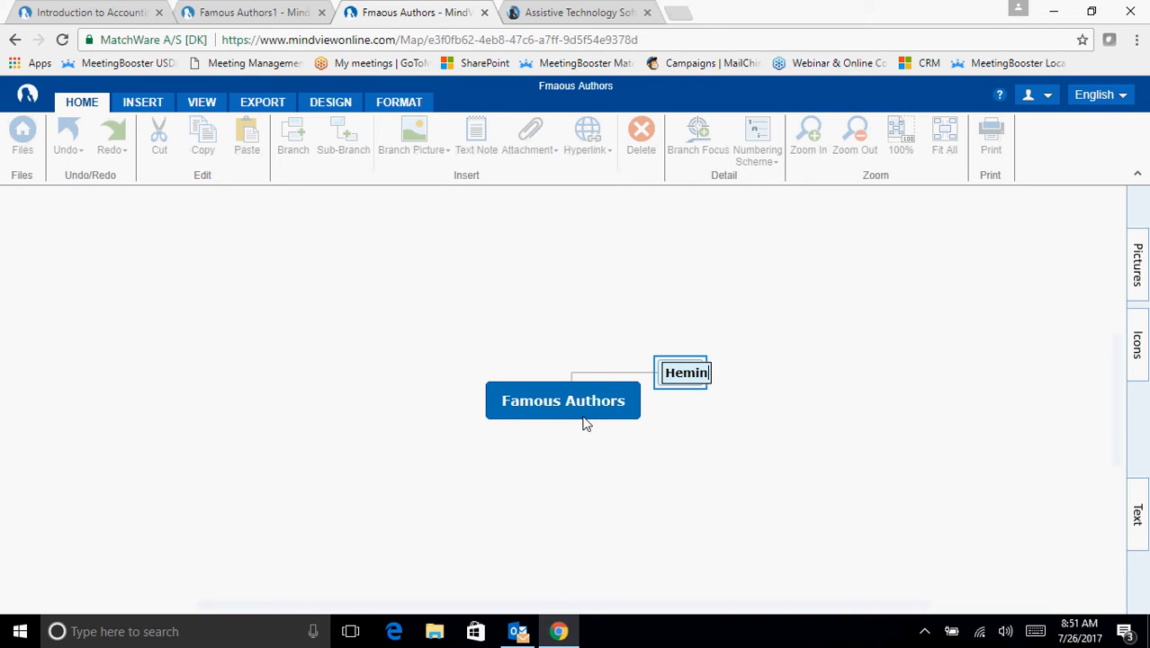
pyautogui.write('gway')
pyautogui.press('Return')
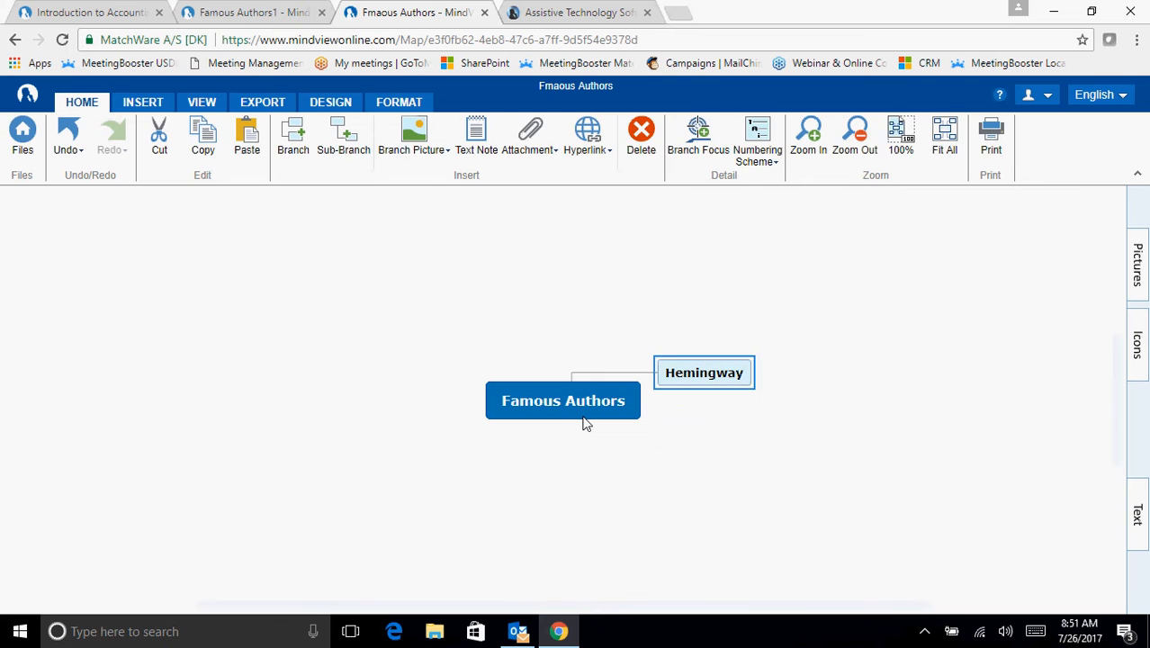
pyautogui.press('Return')
pyautogui.write('Joy')
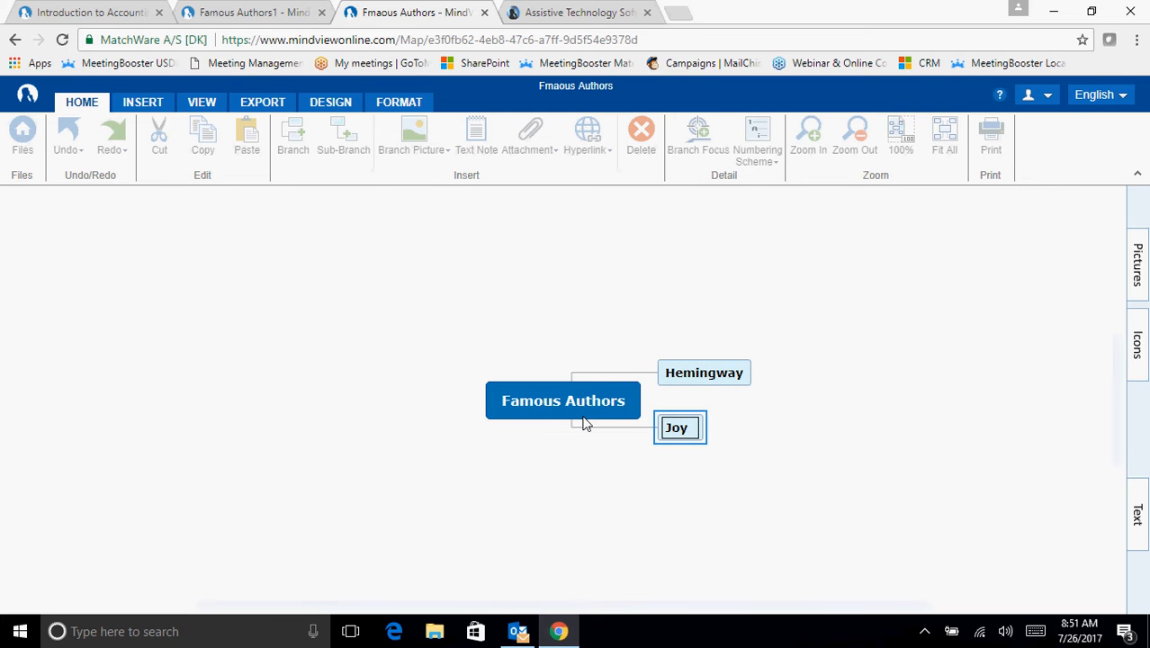
pyautogui.write('ce')
pyautogui.press('Return')
pyautogui.press('Return')
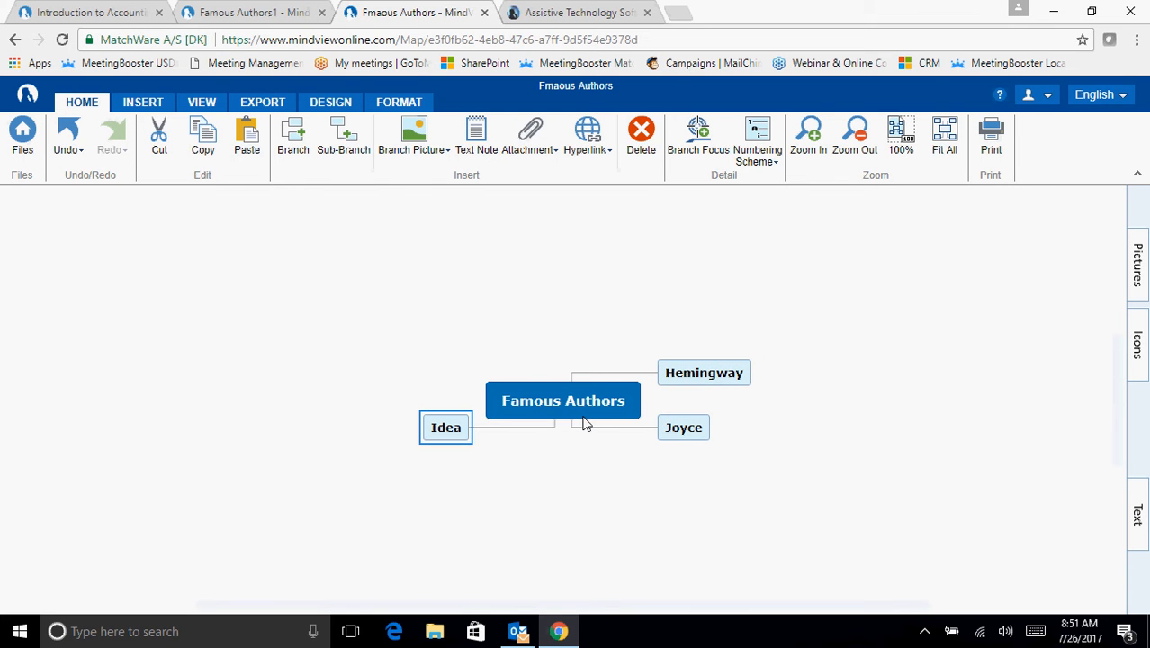
# - Add two more main branches to the central subject and name the first of them "Dickens"
pyautogui.write('icken')
pyautogui.press('Return')
pyautogui.press('Return')
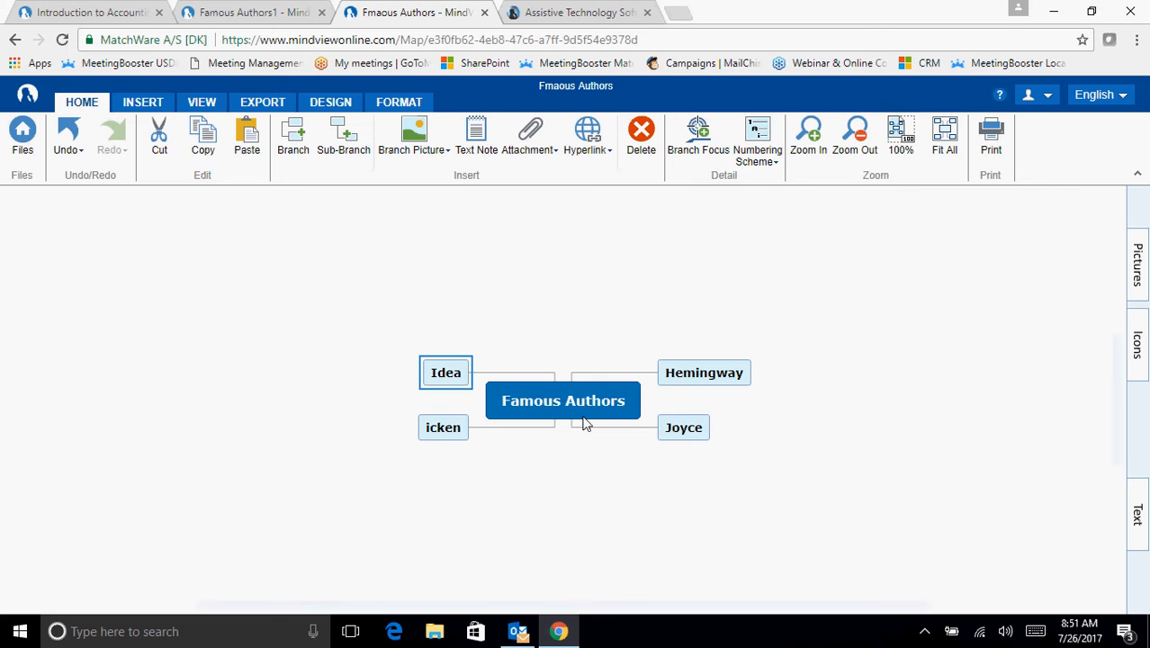
pyautogui.click(430, 430)
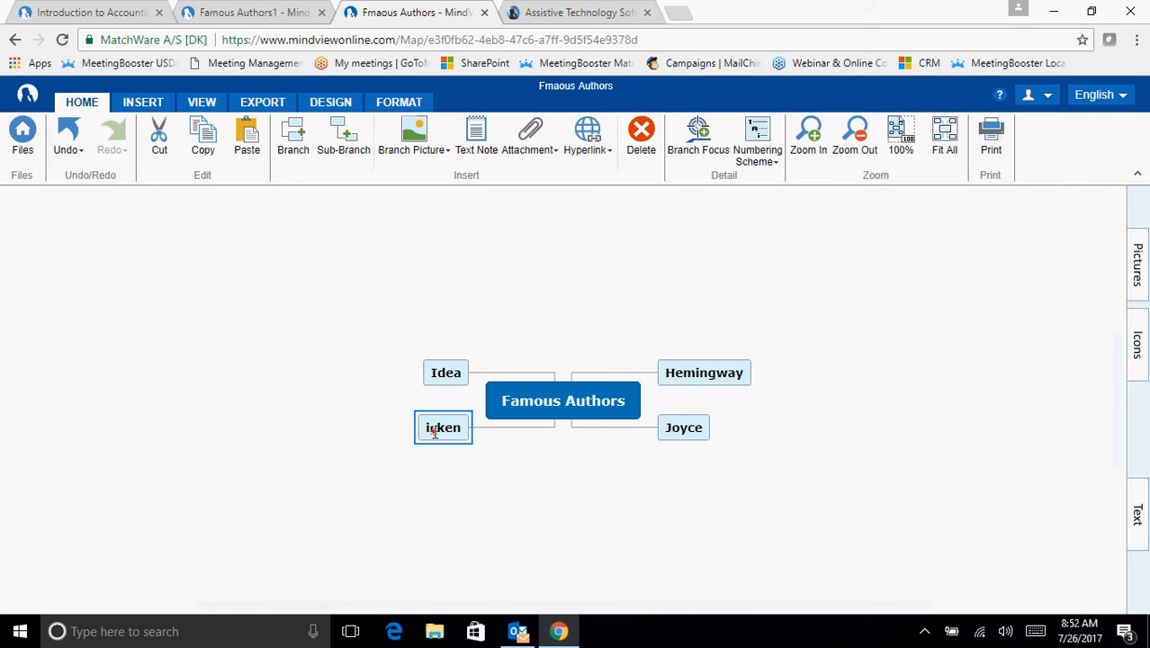
pyautogui.write('Dickens')
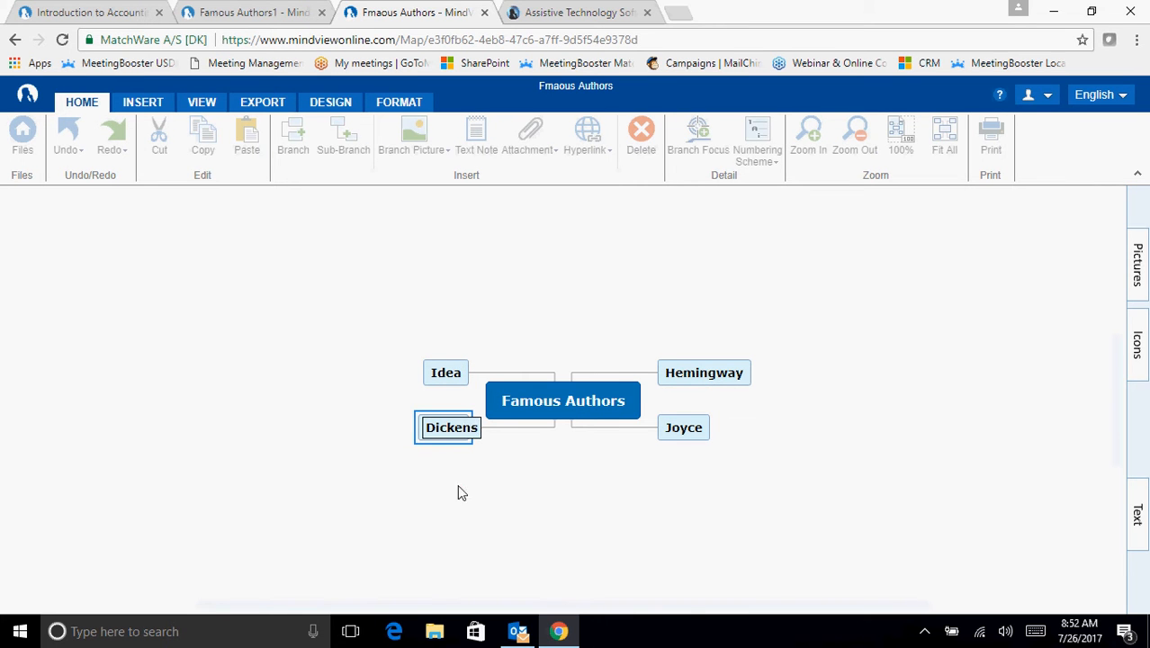
pyautogui.press('Return')
# - Rename the placeholder branch above Dickens as "Austen"
pyautogui.click(446, 369)
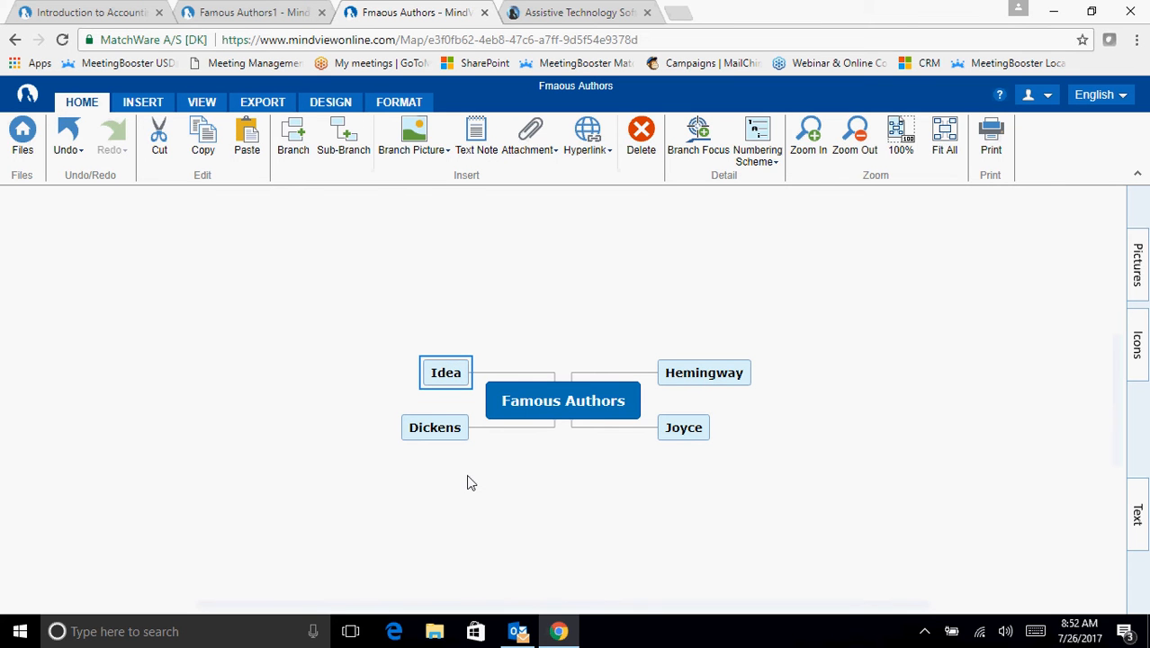
pyautogui.write('Ausetn')
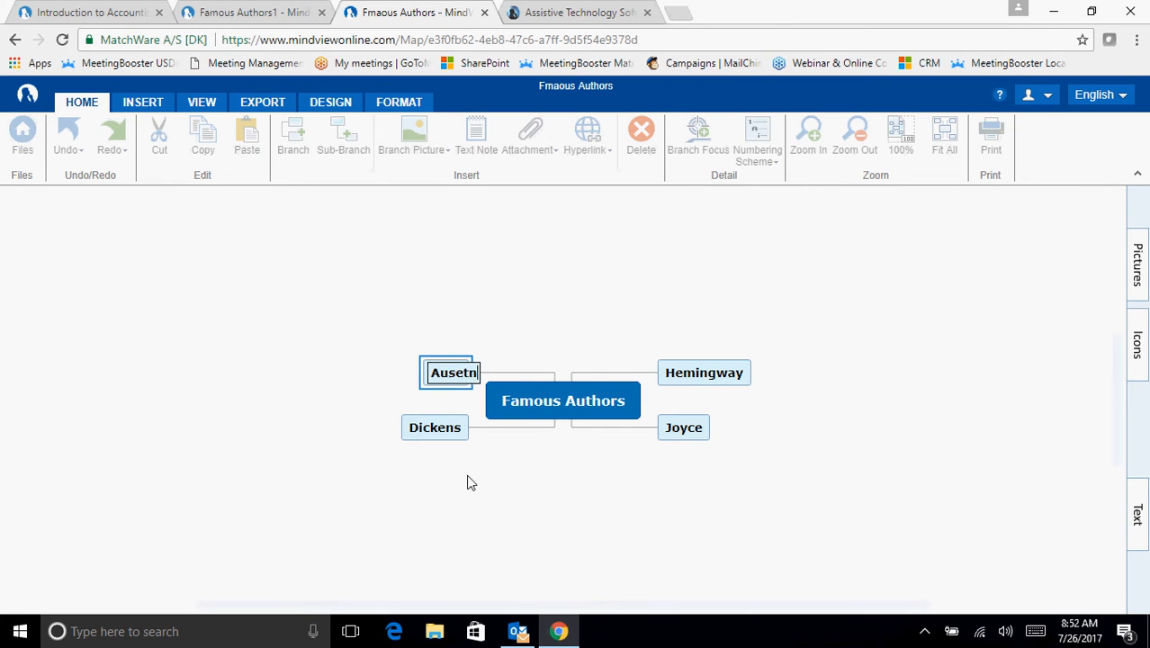
pyautogui.press('Return')
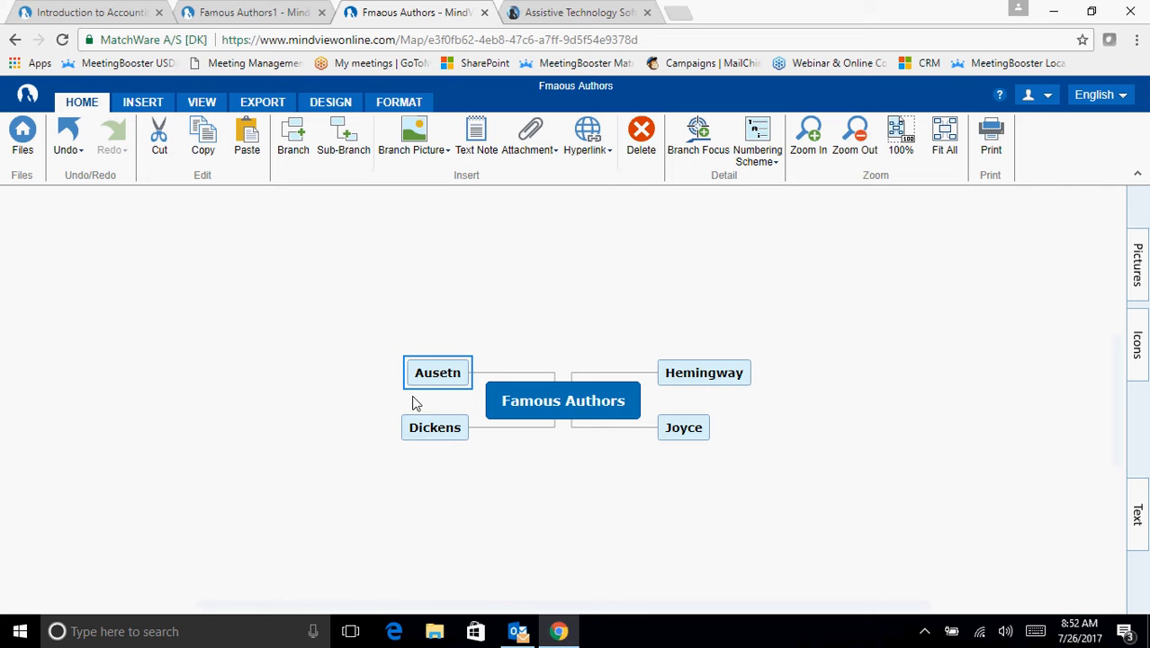
pyautogui.write('Austen')
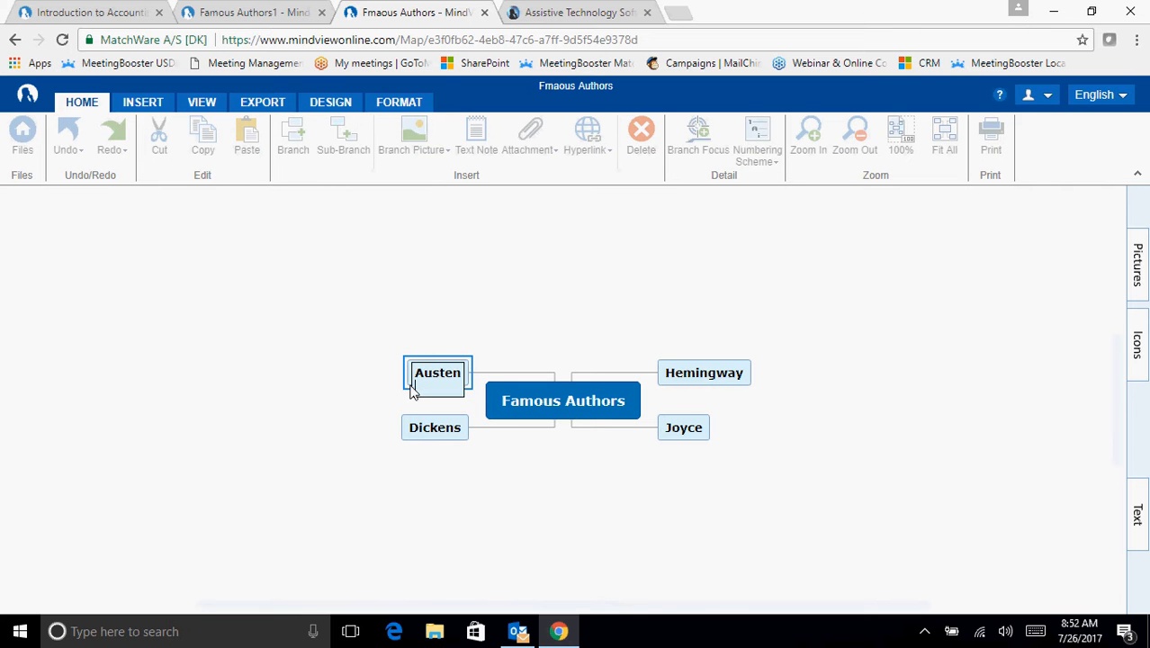
pyautogui.press('Return')
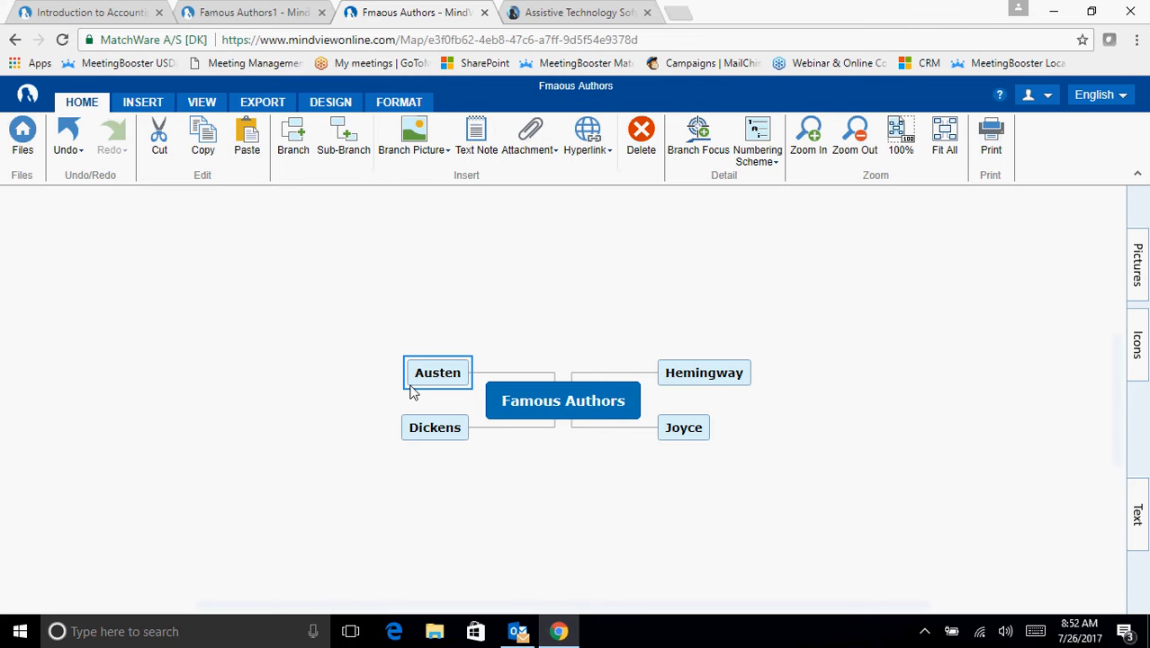
# - Add a sub-branch named "Early Years" under Austen and create a second sub-branch below it
pyautogui.press('Insert')
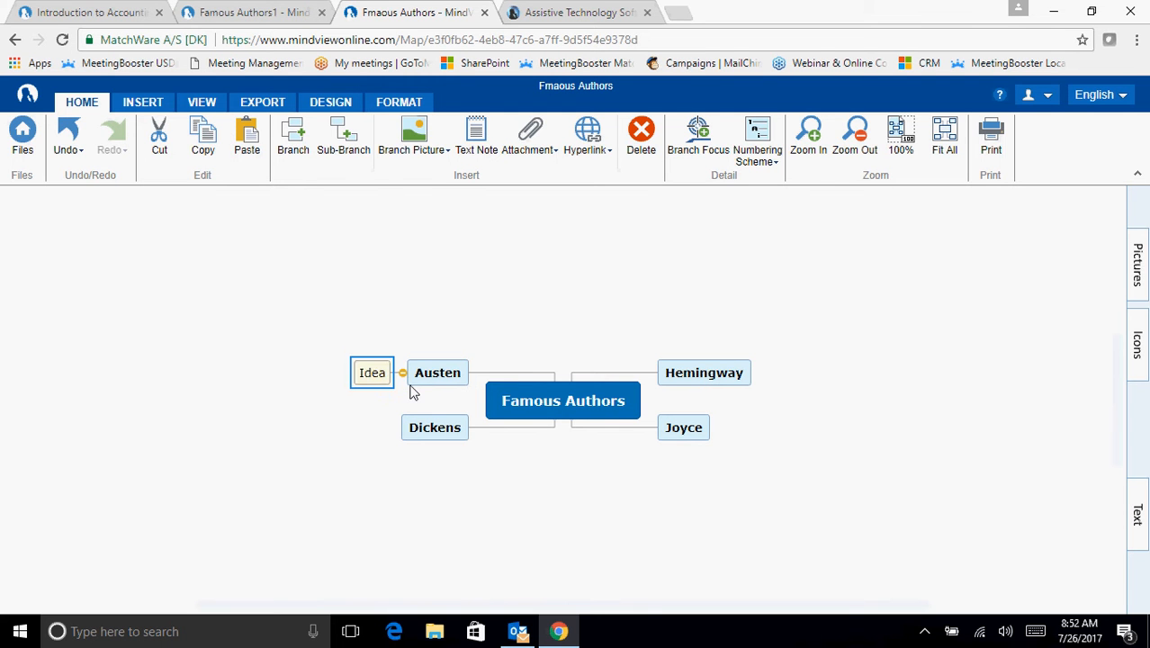
pyautogui.write('Early')
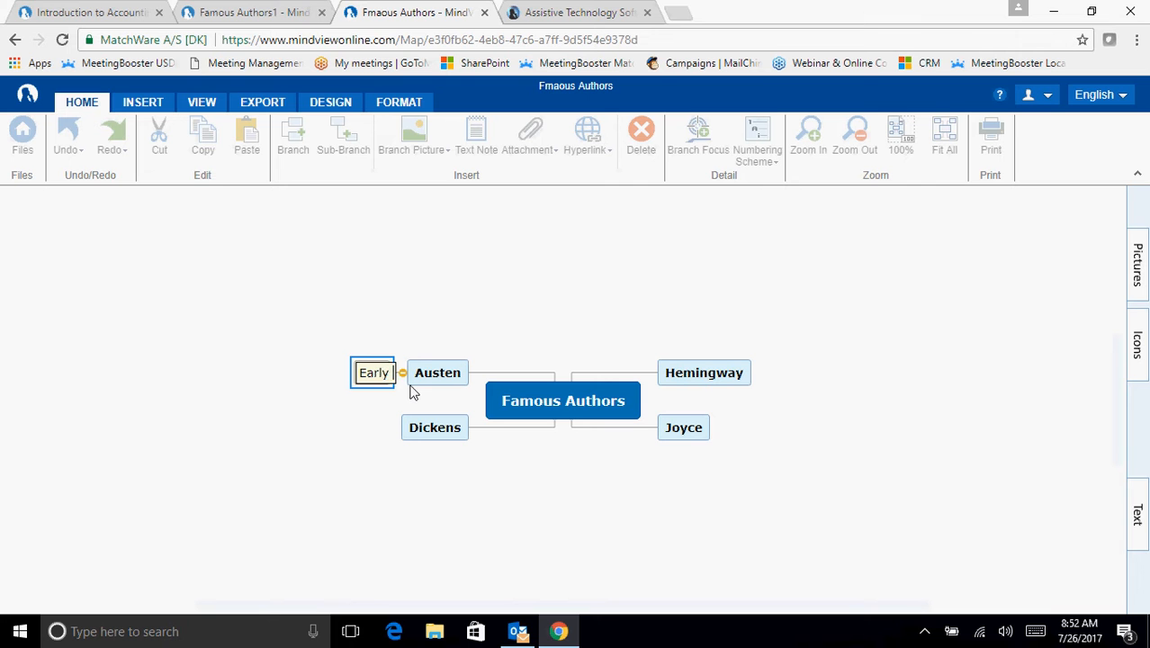
pyautogui.write(' Years')
pyautogui.press('Return')
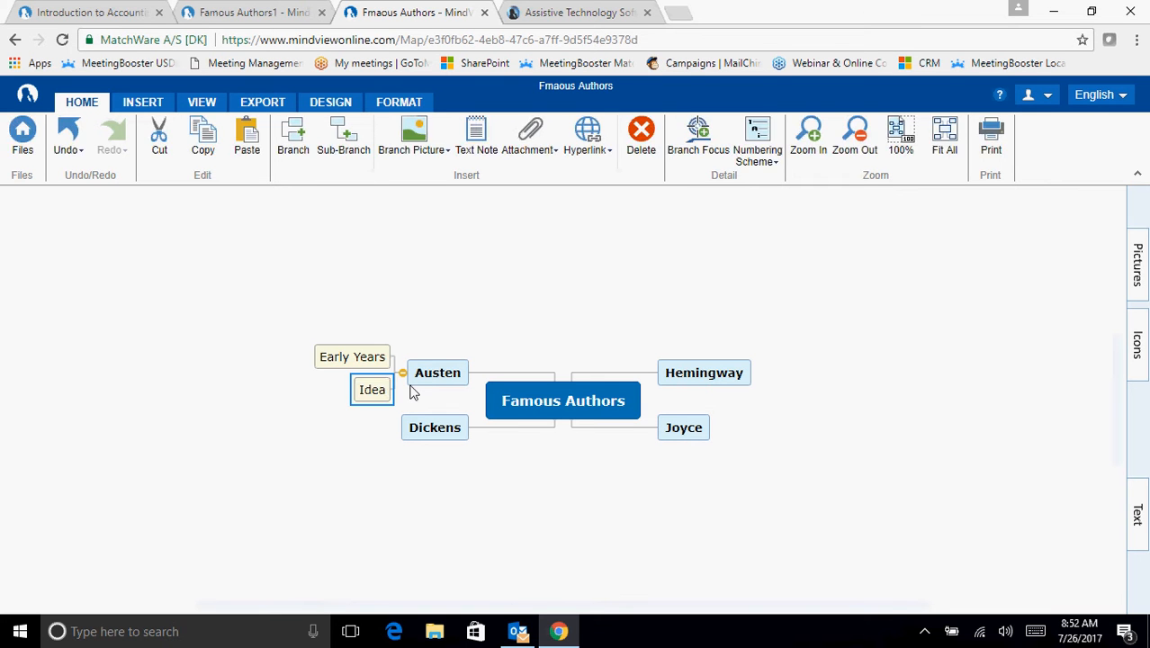
# - Name Austen's second sub-branch "Famous Works", correcting any misspelling
pyautogui.write('Famlus')
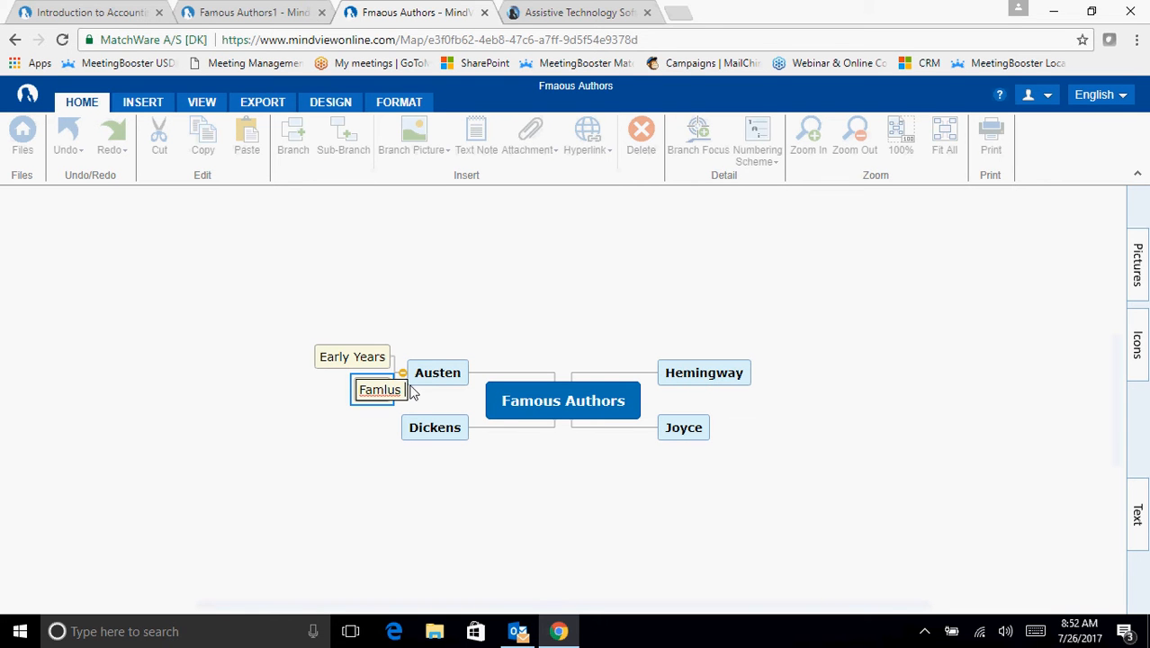
pyautogui.write(' Works')
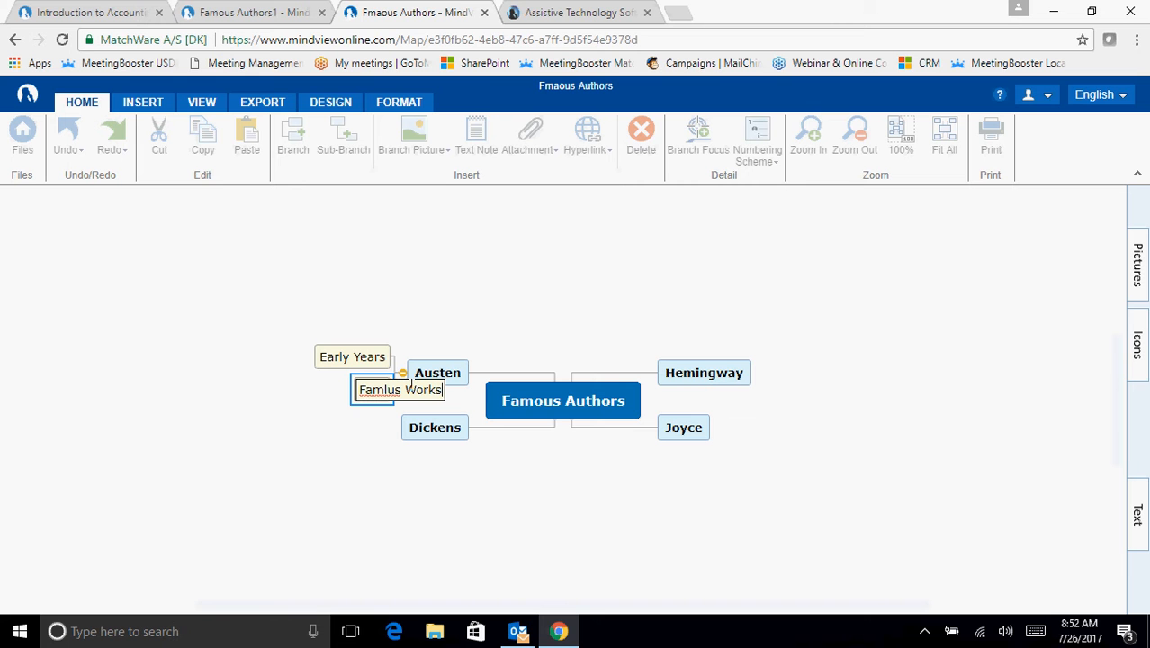
pyautogui.press('Return')
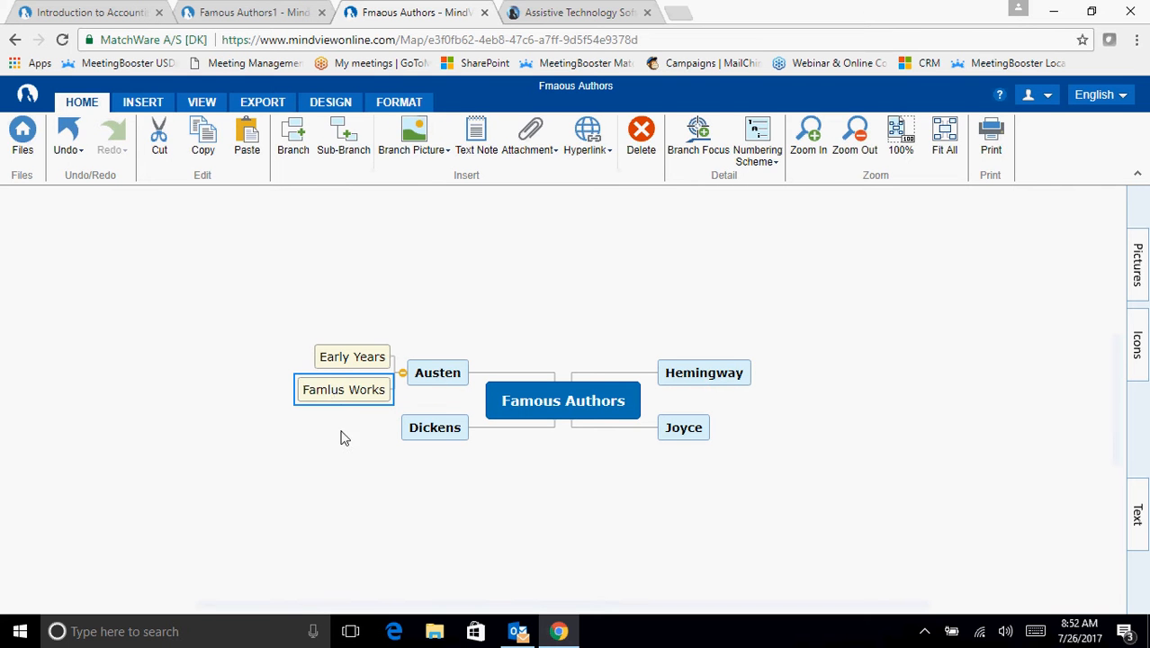
pyautogui.doubleClick(333, 387)
pyautogui.click(343, 389)
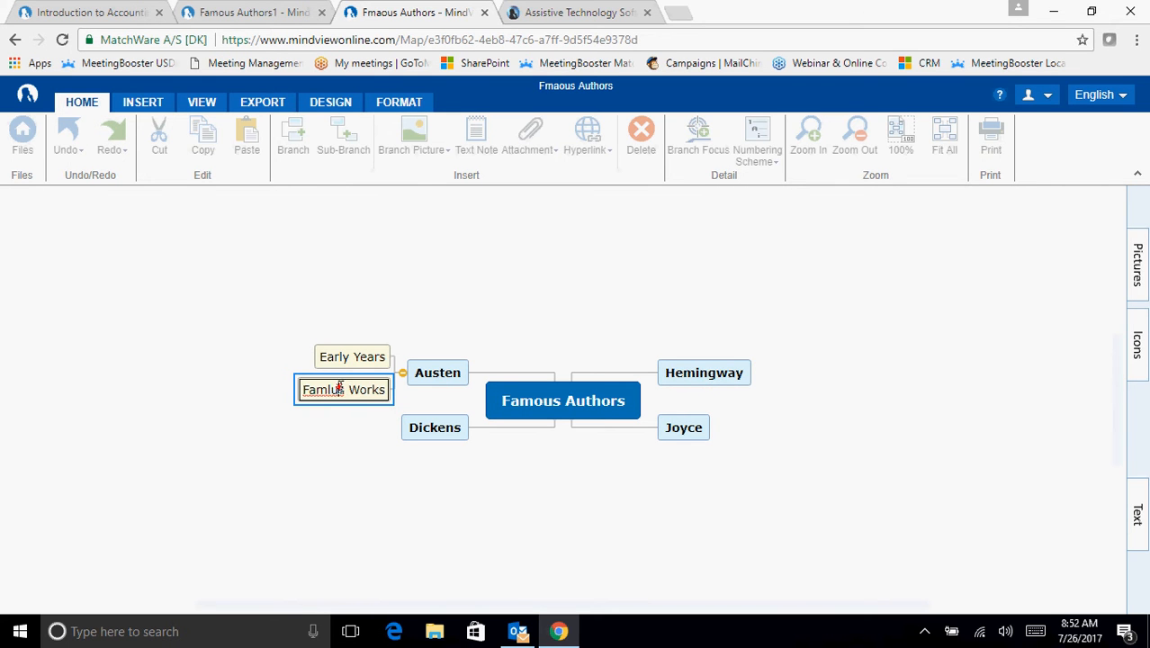
pyautogui.press('BackSpace')
pyautogui.press('BackSpace')
pyautogui.write('ou')
pyautogui.press('Return')
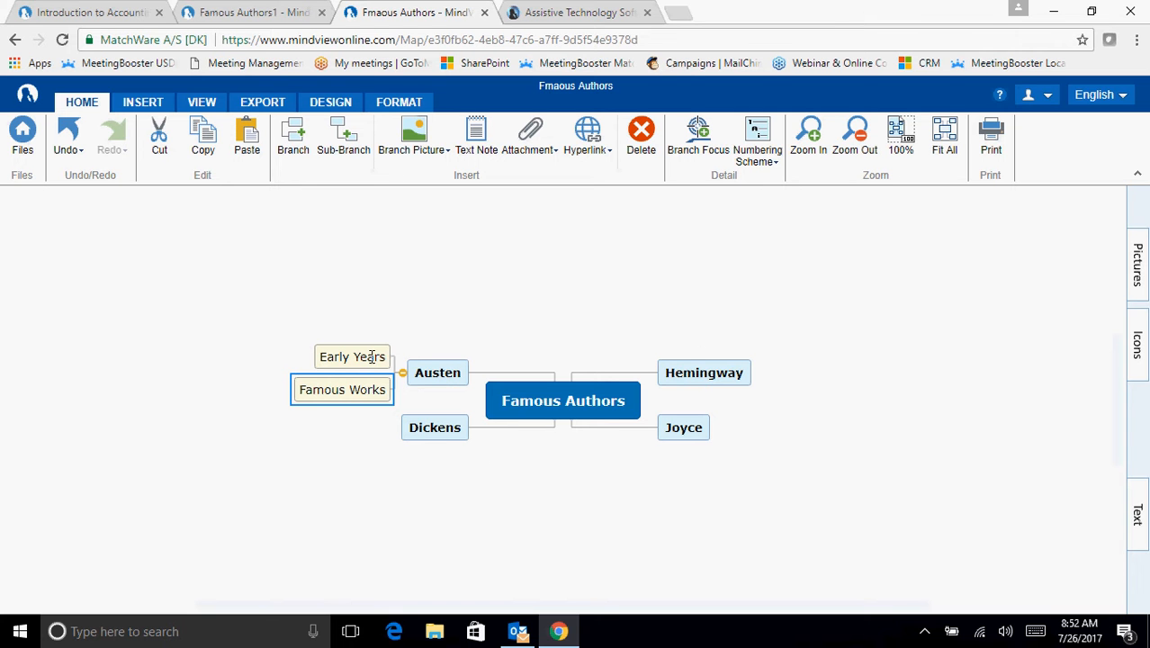
# - Copy Austen's Early Years and Famous Works sub-branches to the Dickens, Joyce and Hemingway branches
pyautogui.click(163, 359)
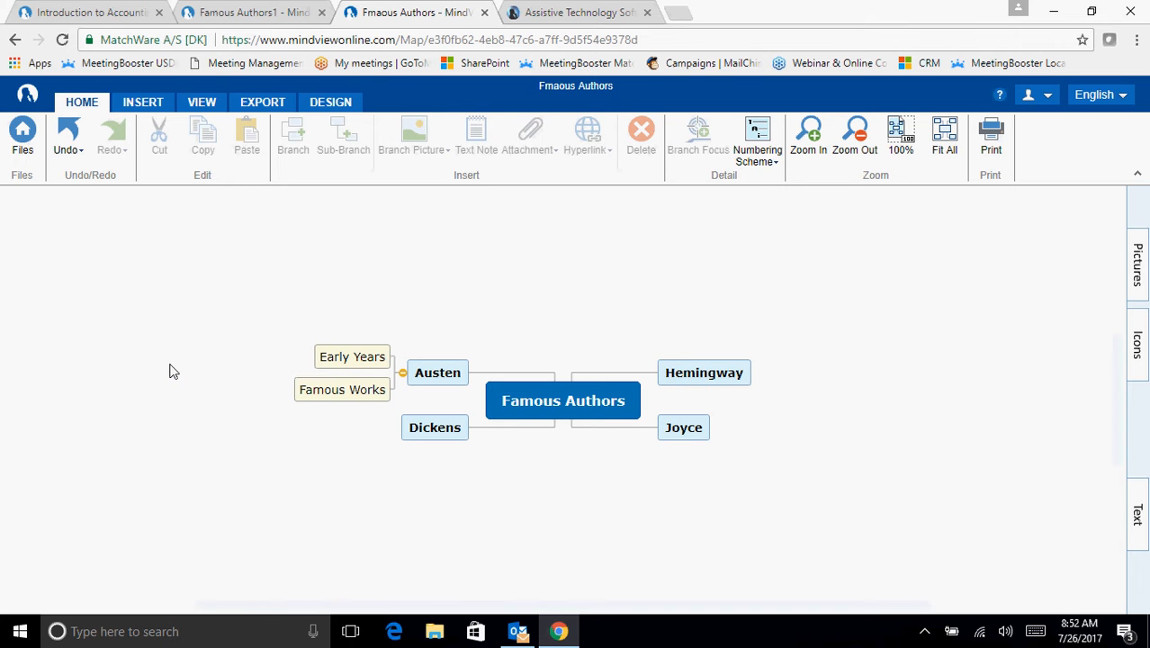
pyautogui.moveTo(266, 289); pyautogui.dragTo(361, 399)
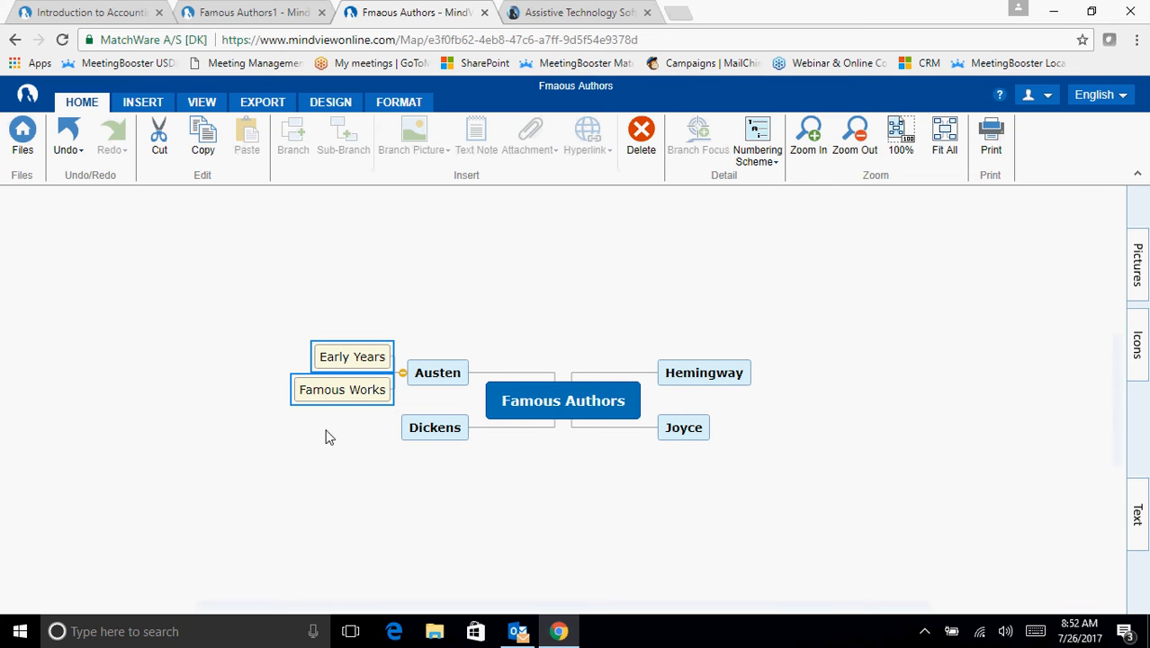
pyautogui.click(442, 430)
pyautogui.hotkey('ctrl', 'v')
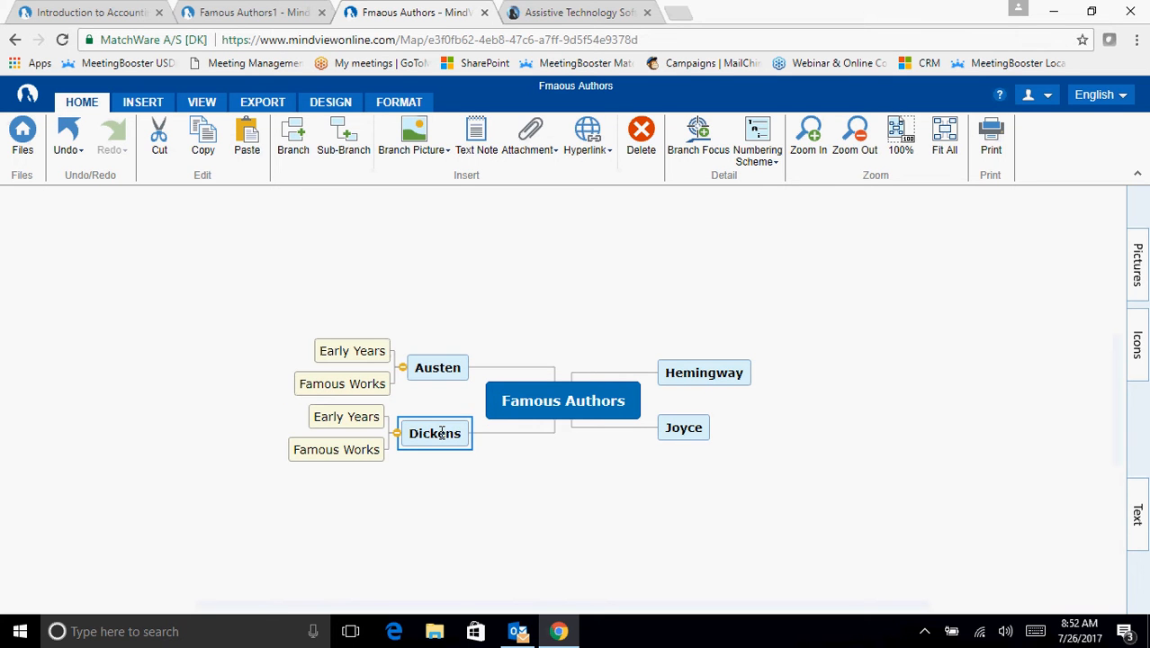
pyautogui.click(684, 425)
pyautogui.hotkey('ctrl', 'v')
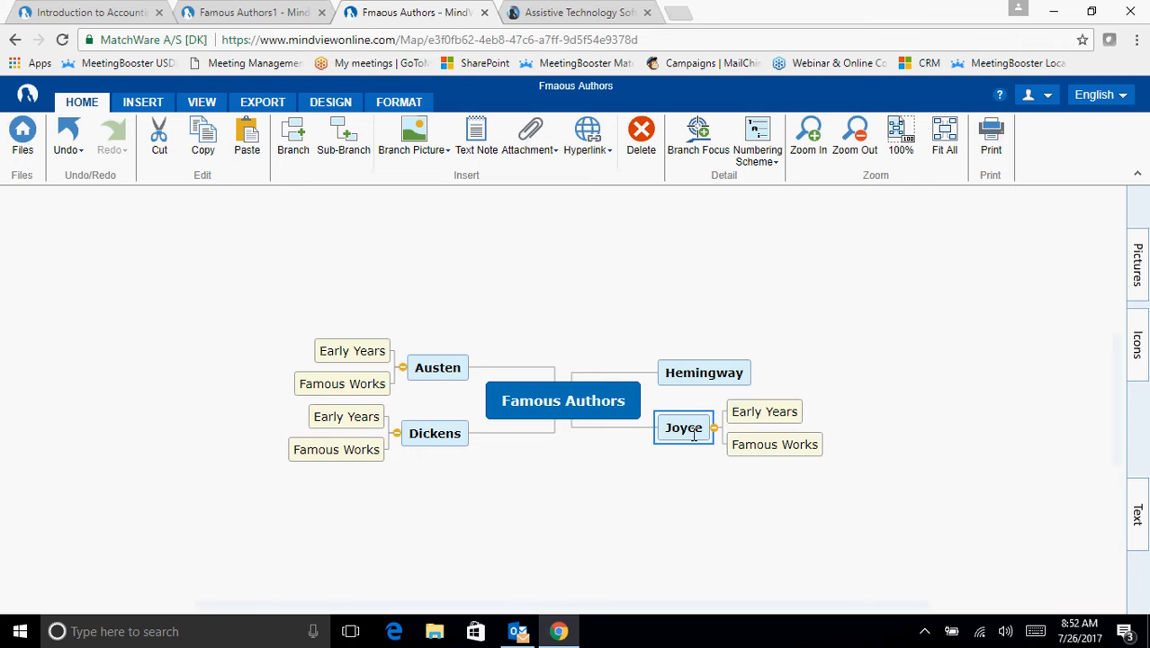
pyautogui.click(697, 371)
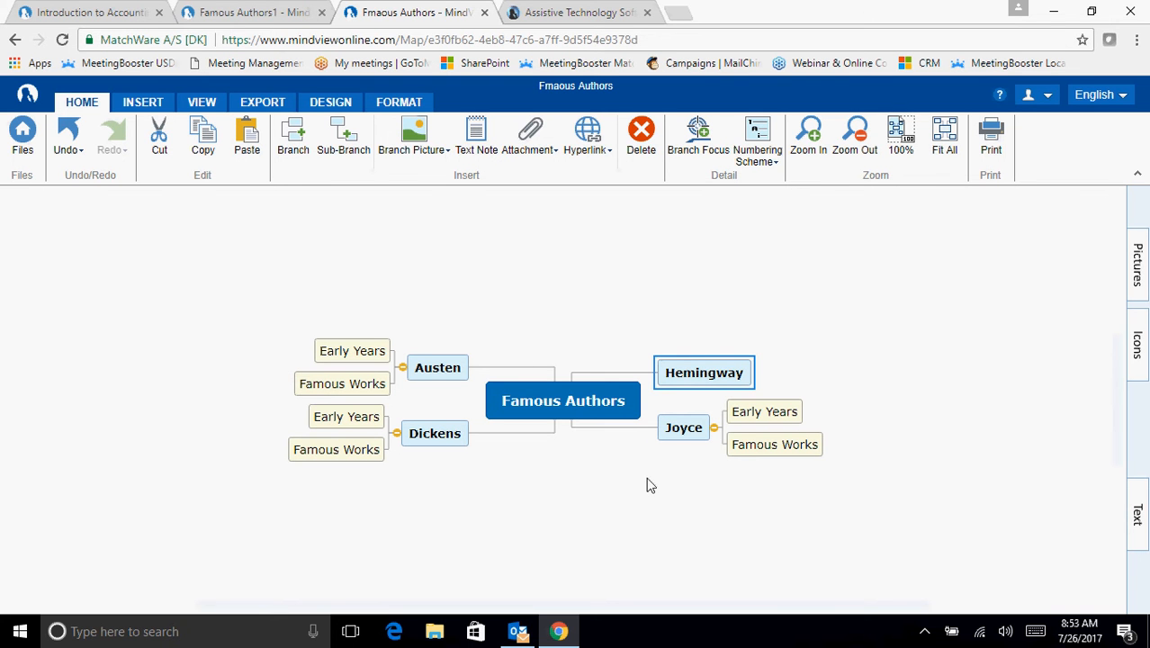
pyautogui.hotkey('ctrl', 'v')
pyautogui.click(609, 508)
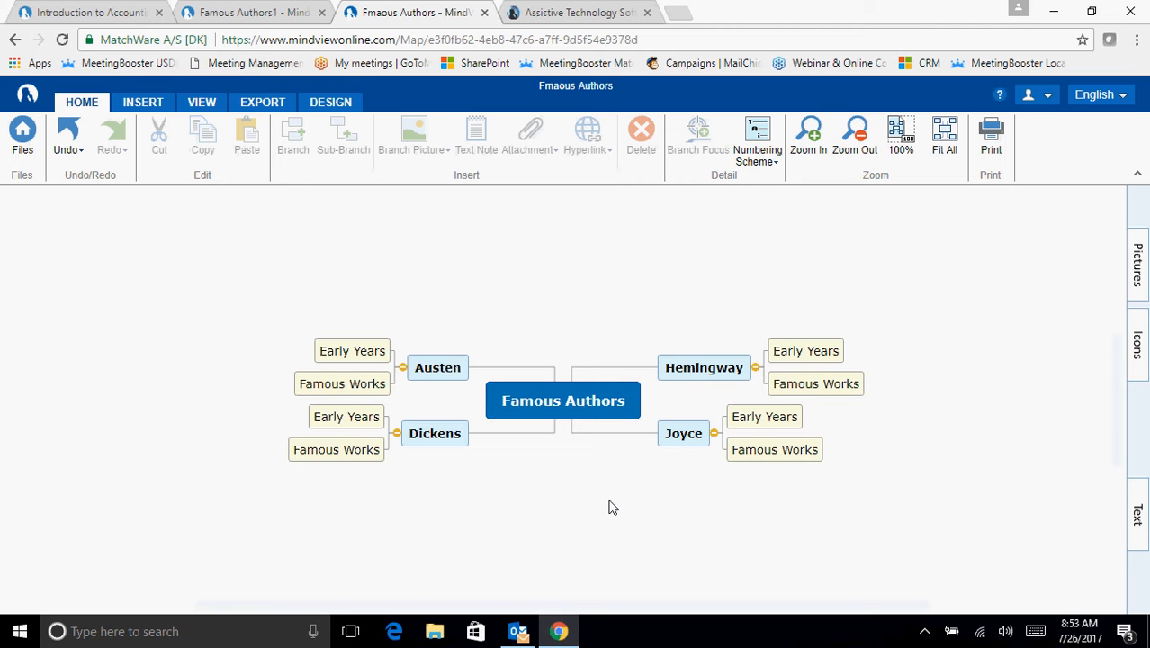
pyautogui.click(707, 365)
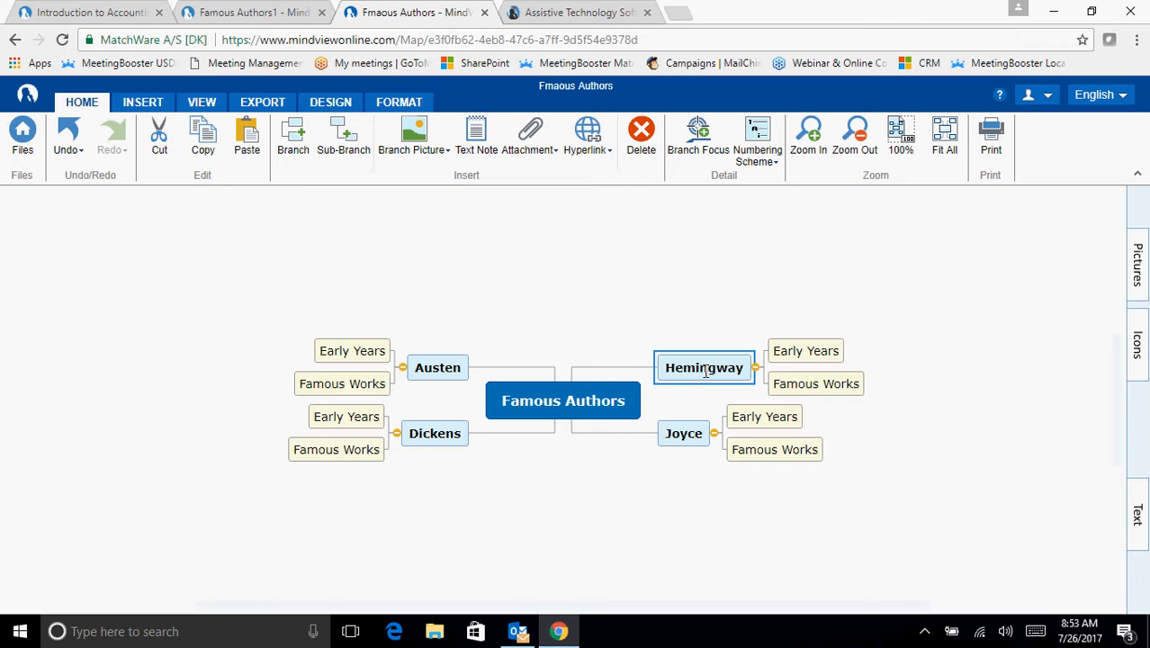
pyautogui.click(846, 350)
pyautogui.click(842, 382)
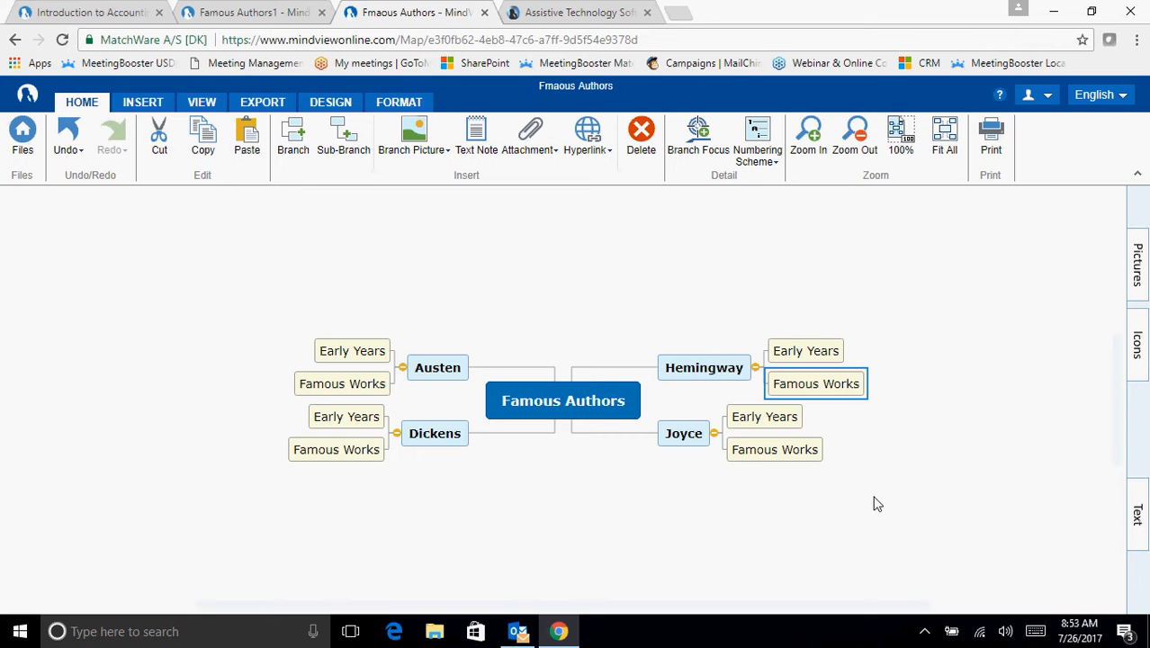
pyautogui.click(681, 266)
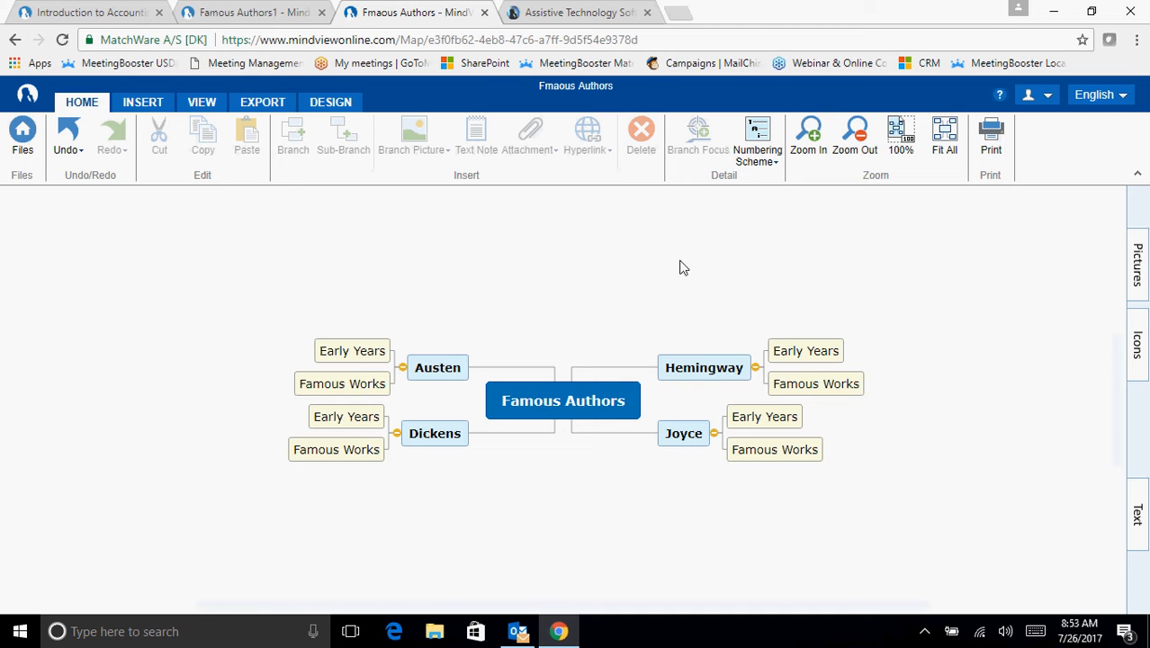
# - Change the mind map's page color to light blue
pyautogui.click(336, 105)
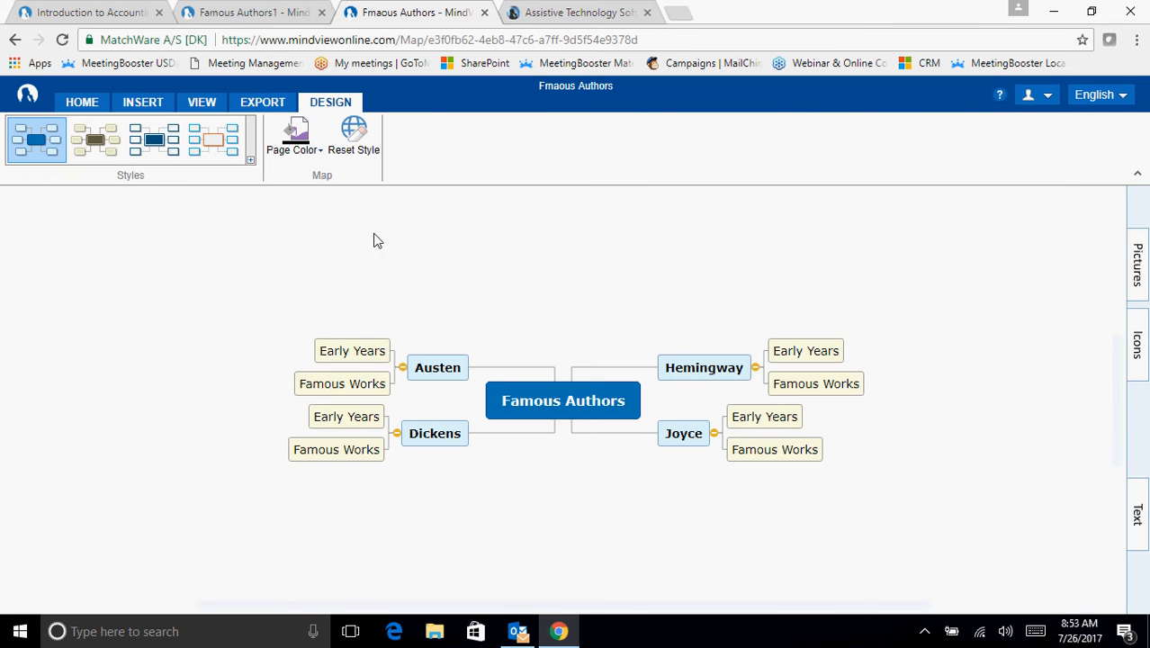
pyautogui.click(316, 153)
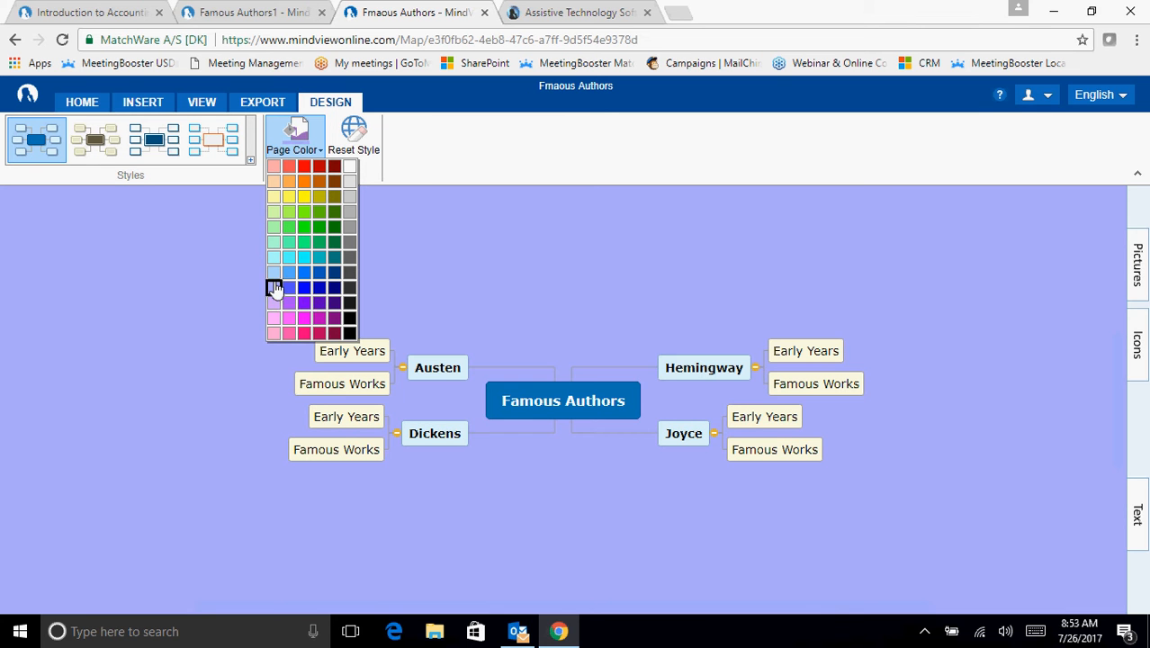
pyautogui.click(273, 274)
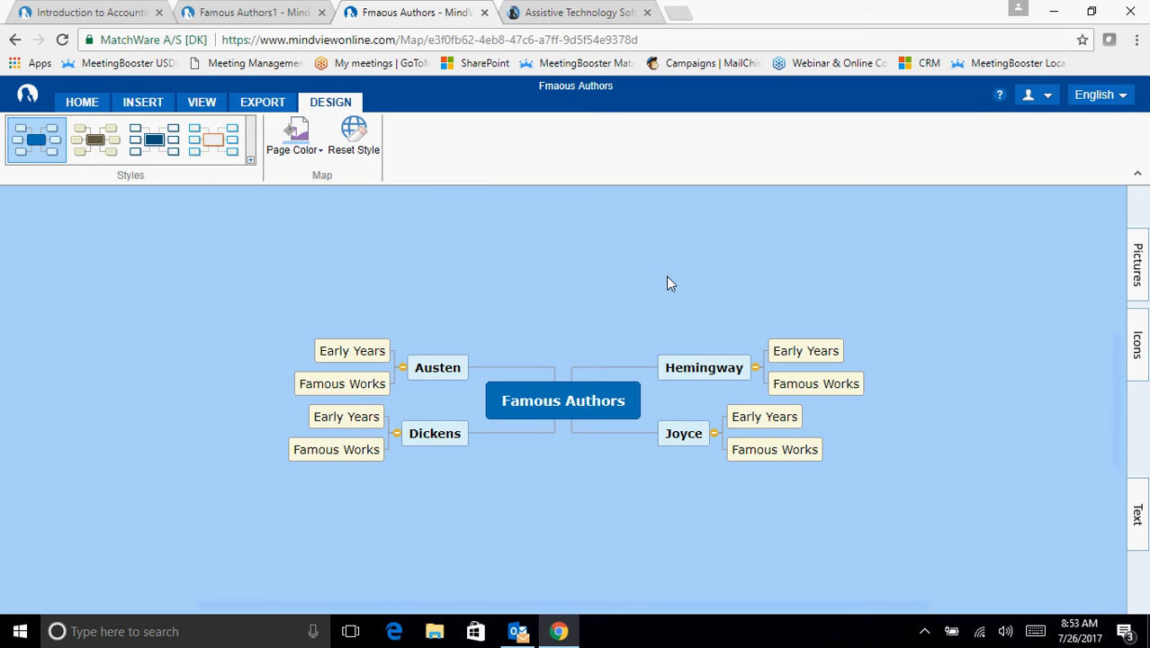
# - Apply the "1, 1.1, 1.1.1, 1.1.1.1, ..." numbering scheme to the map's branches
pyautogui.click(88, 100)
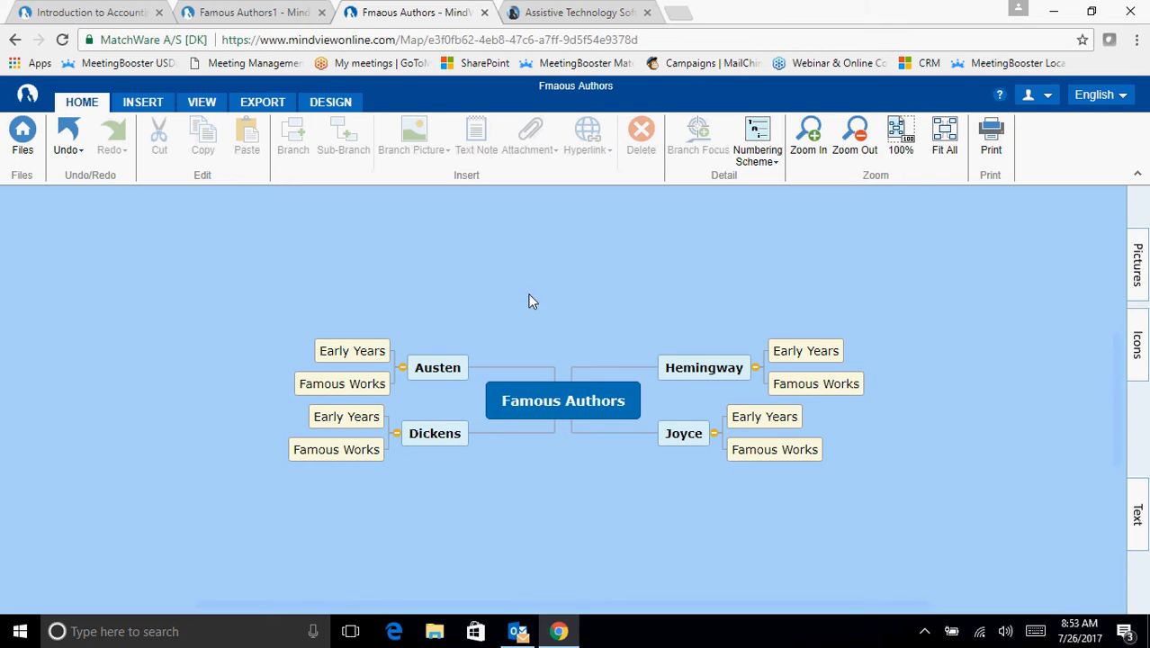
pyautogui.click(774, 162)
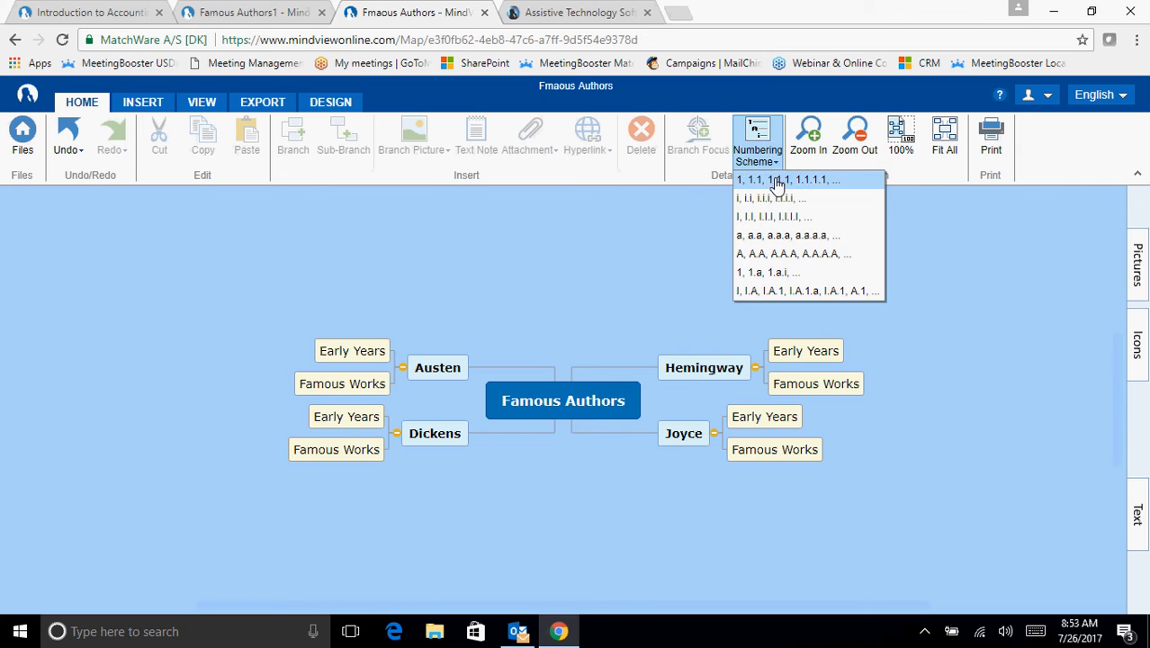
pyautogui.click(763, 179)
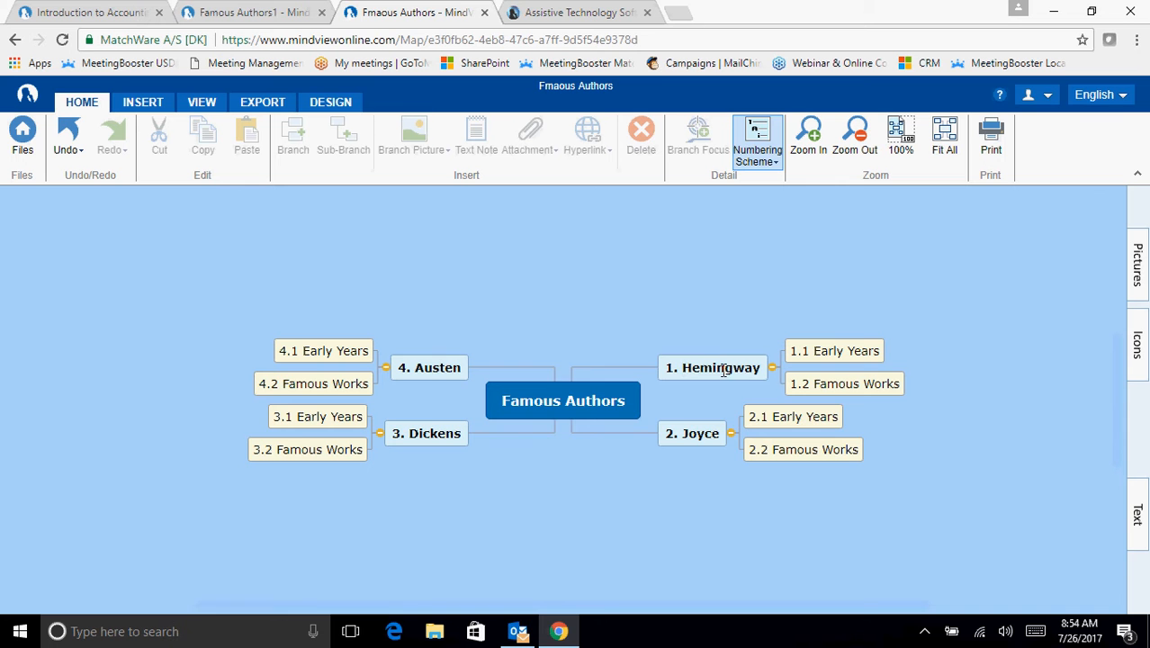
# - Rearrange the author branches around the central topic into the clockwise order Austen, Dickens, Joyce, Hemingway
pyautogui.moveTo(723, 370); pyautogui.dragTo(458, 292)
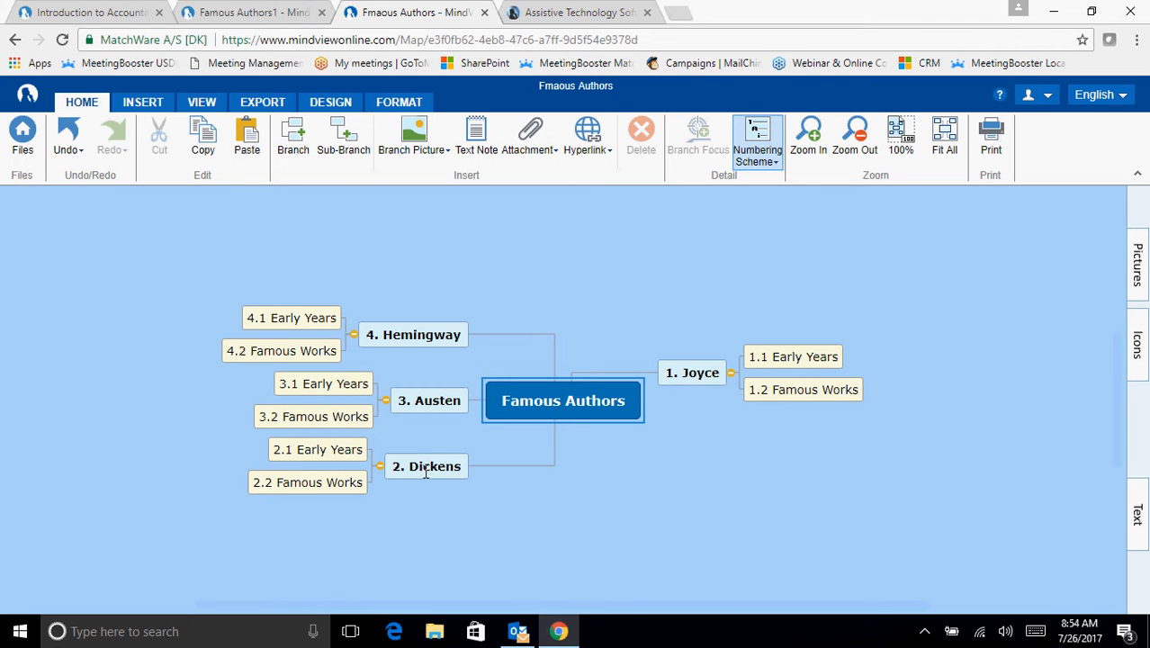
pyautogui.moveTo(430, 405); pyautogui.dragTo(688, 326)
pyautogui.moveTo(428, 439); pyautogui.dragTo(711, 466)
pyautogui.moveTo(693, 401); pyautogui.dragTo(424, 455)
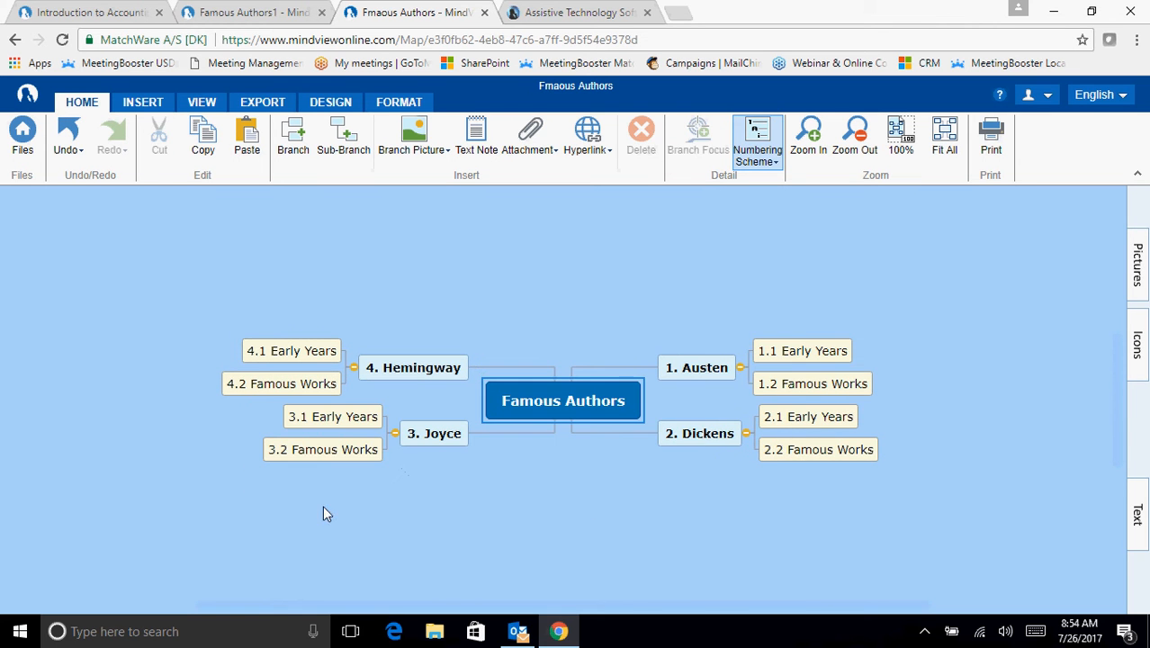
pyautogui.click(582, 504)
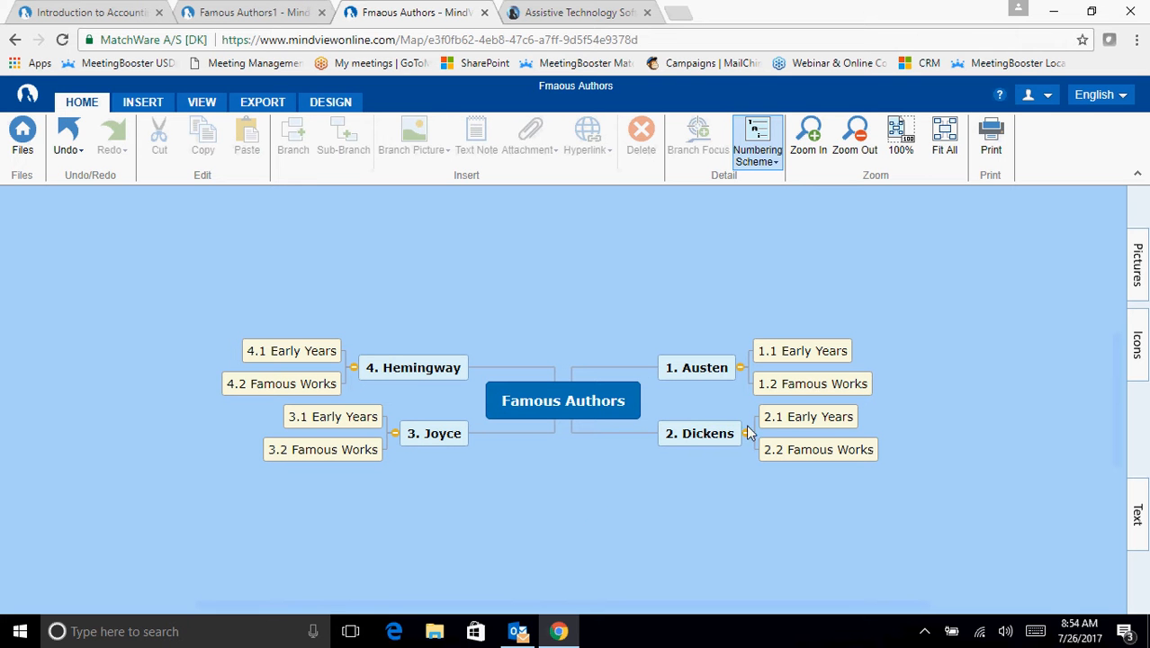
# - Add the text note "She was born in 1775." to Austen's Early Years sub-branch and preview the attached note
pyautogui.click(835, 349)
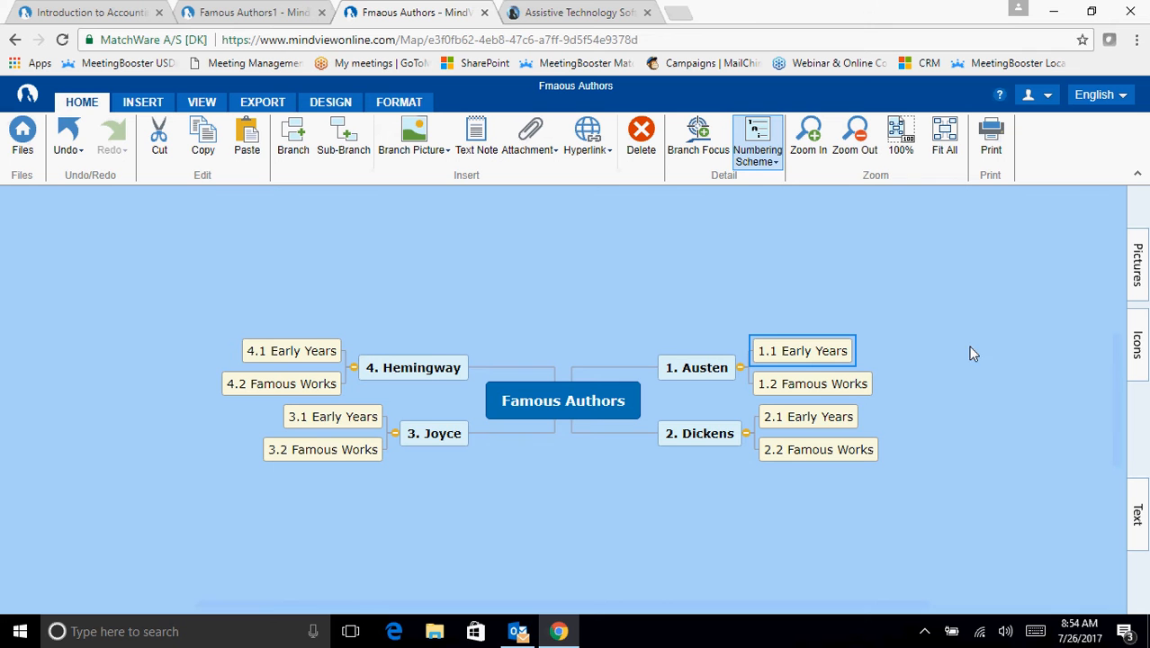
pyautogui.click(1137, 515)
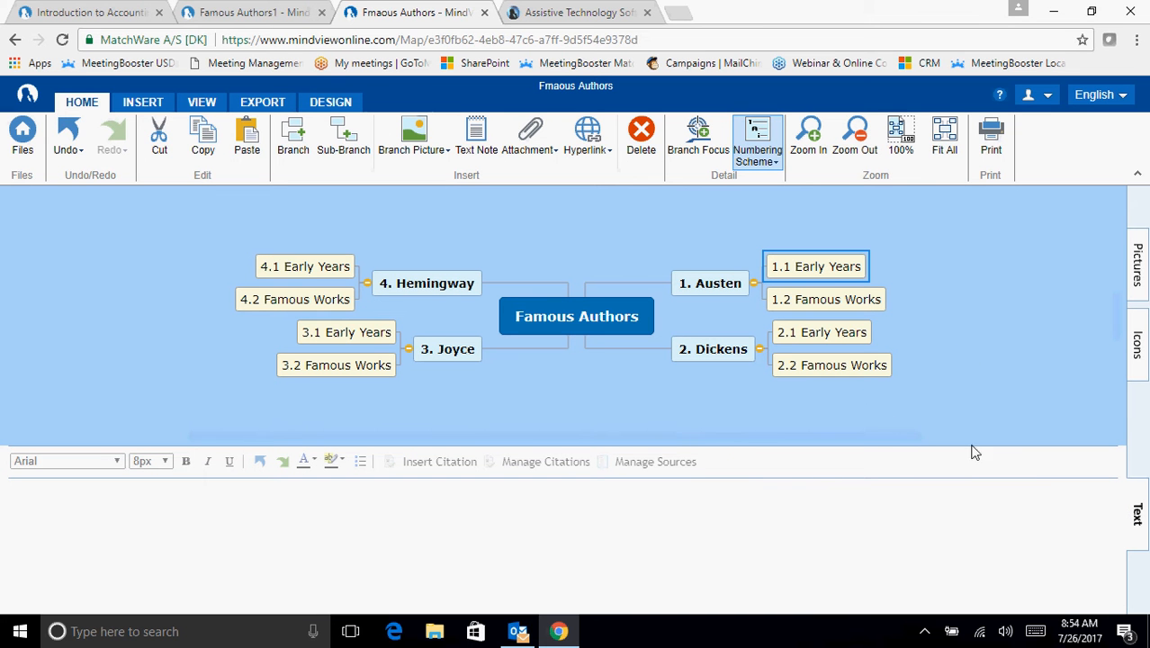
pyautogui.click(511, 513)
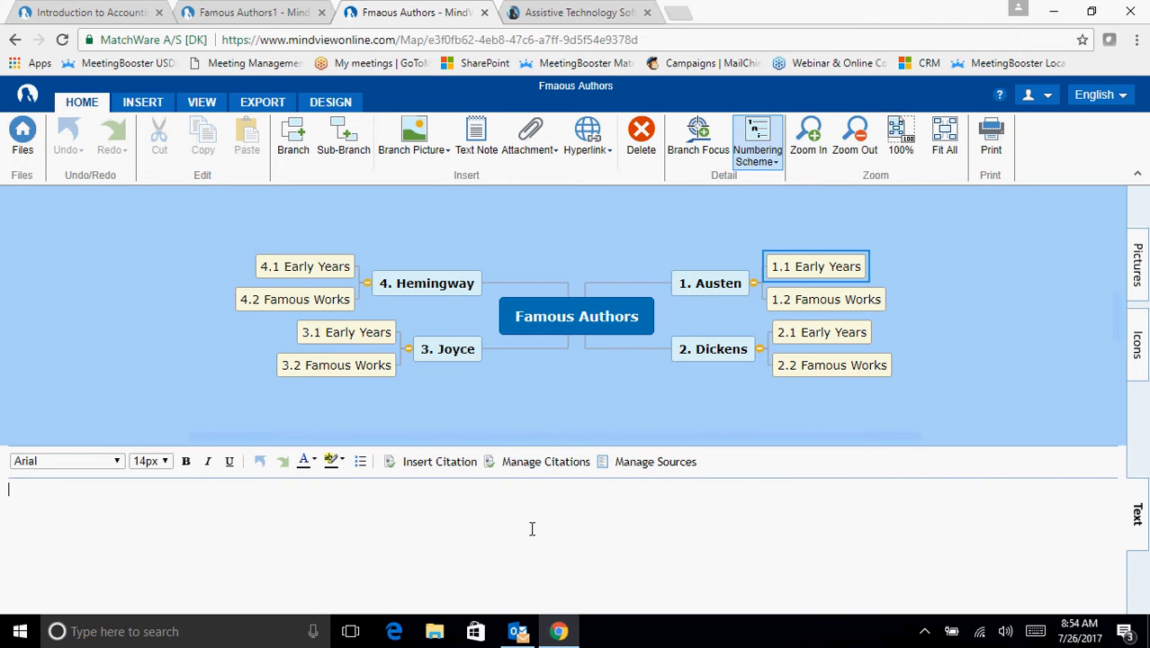
pyautogui.write('She was born in ')
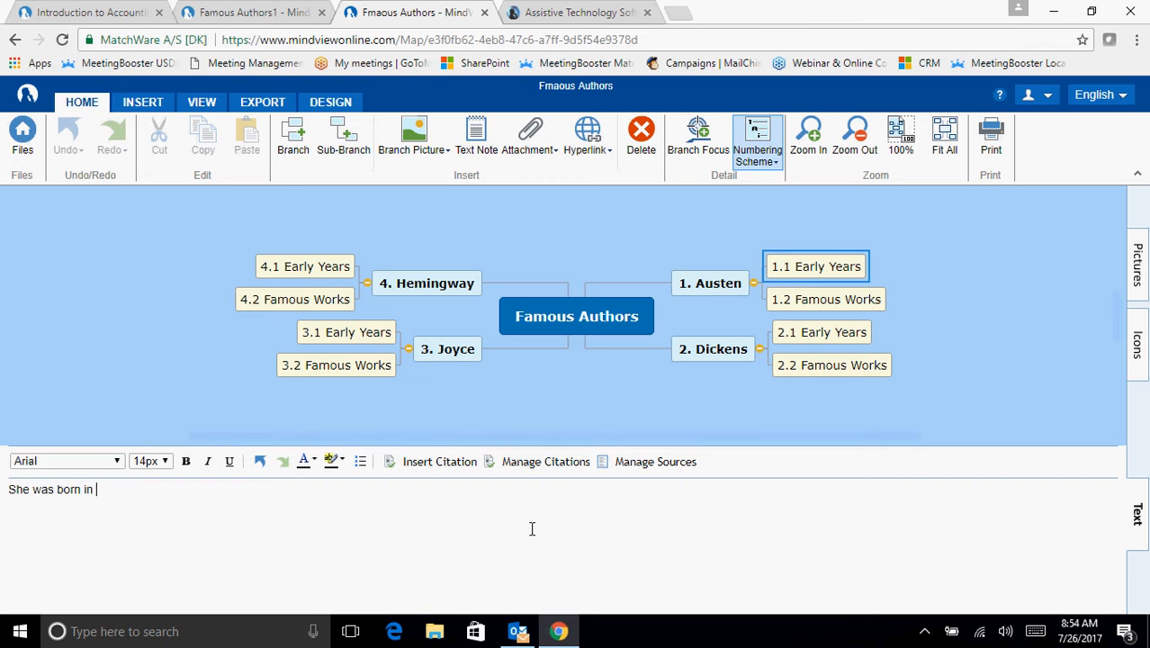
pyautogui.write('1775.')
pyautogui.click(1138, 513)
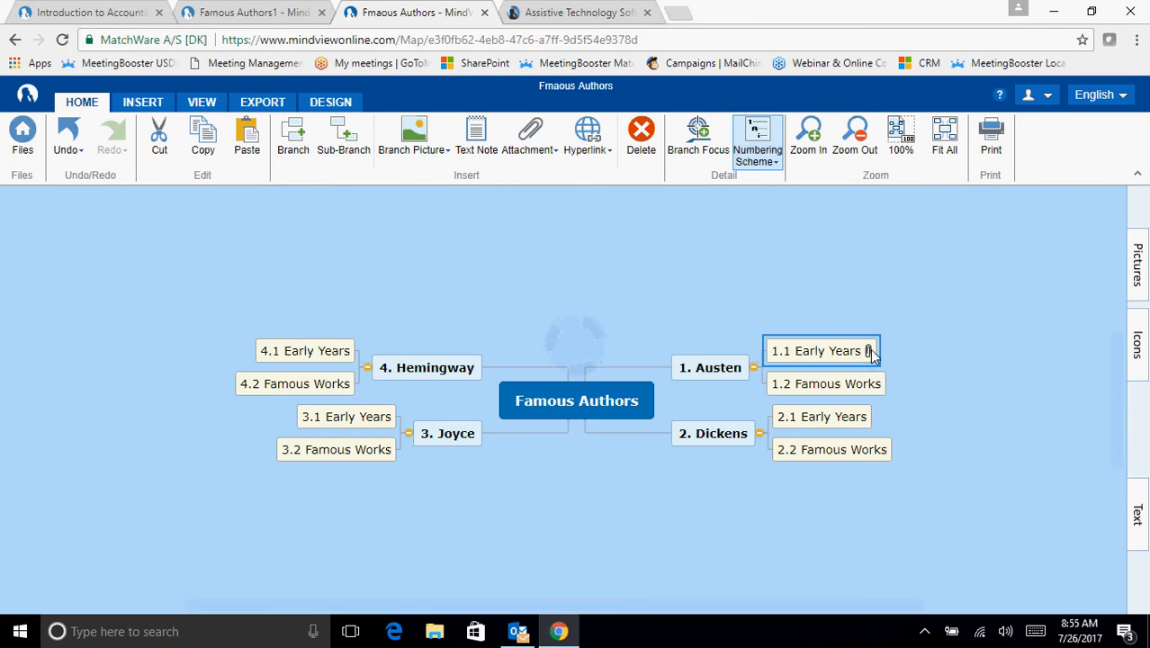
pyautogui.moveTo(869, 353)
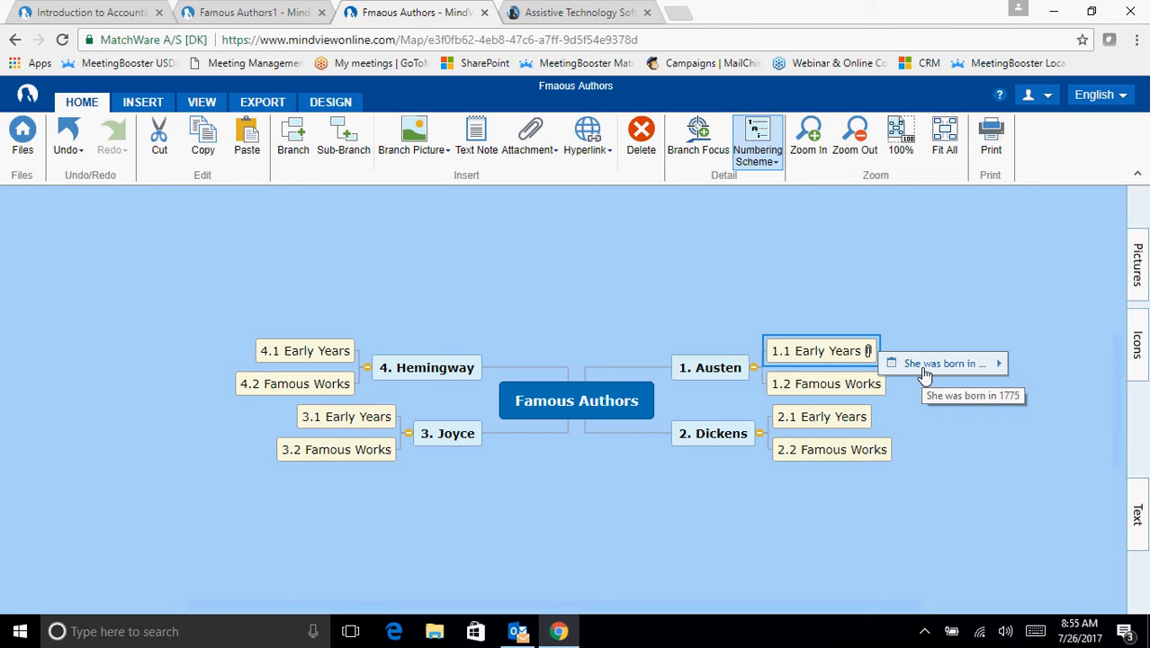
pyautogui.click(1001, 394)
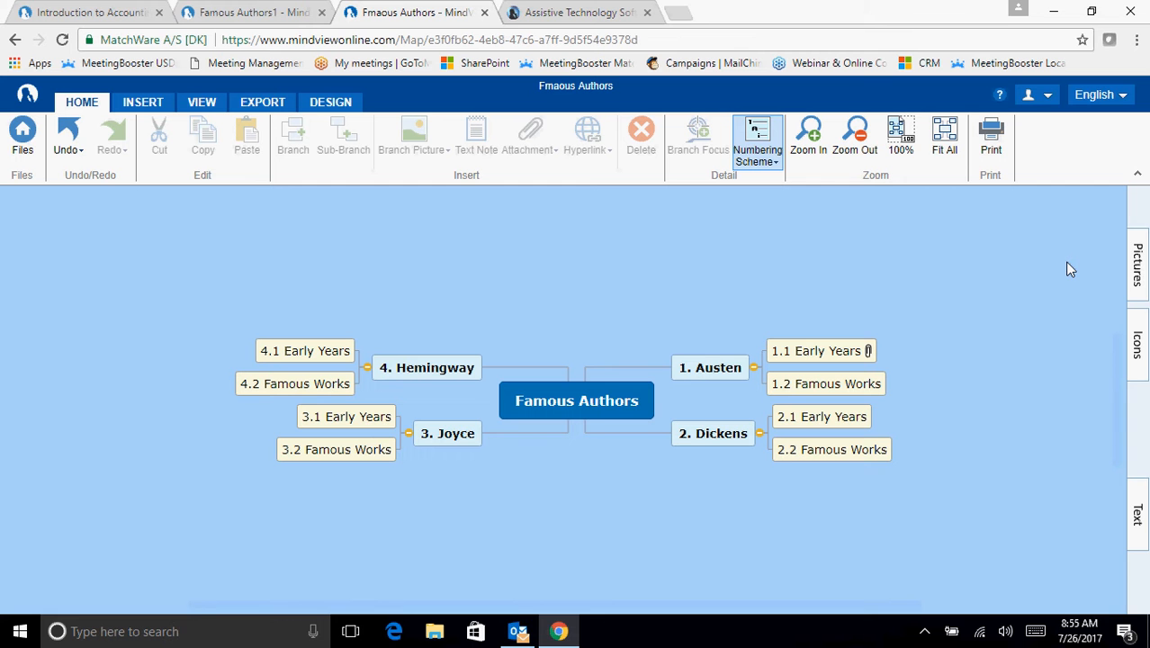
# - Search the picture library for "austen" and place the Jane Austen picture on the Austen branch
pyautogui.click(1137, 274)
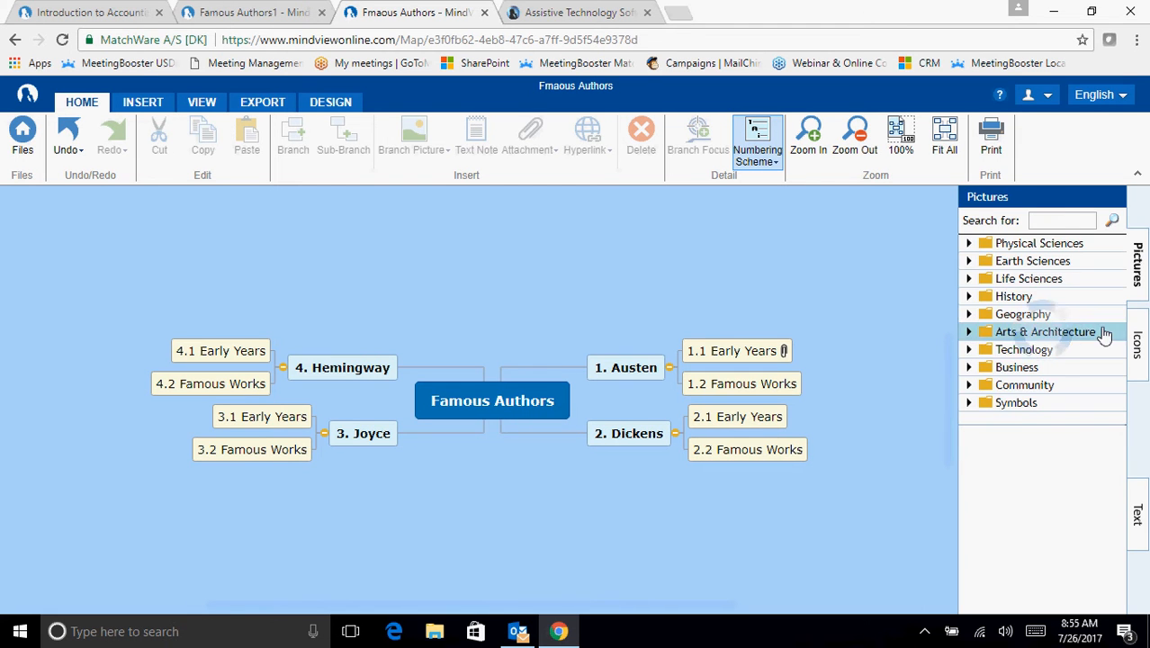
pyautogui.click(1065, 221)
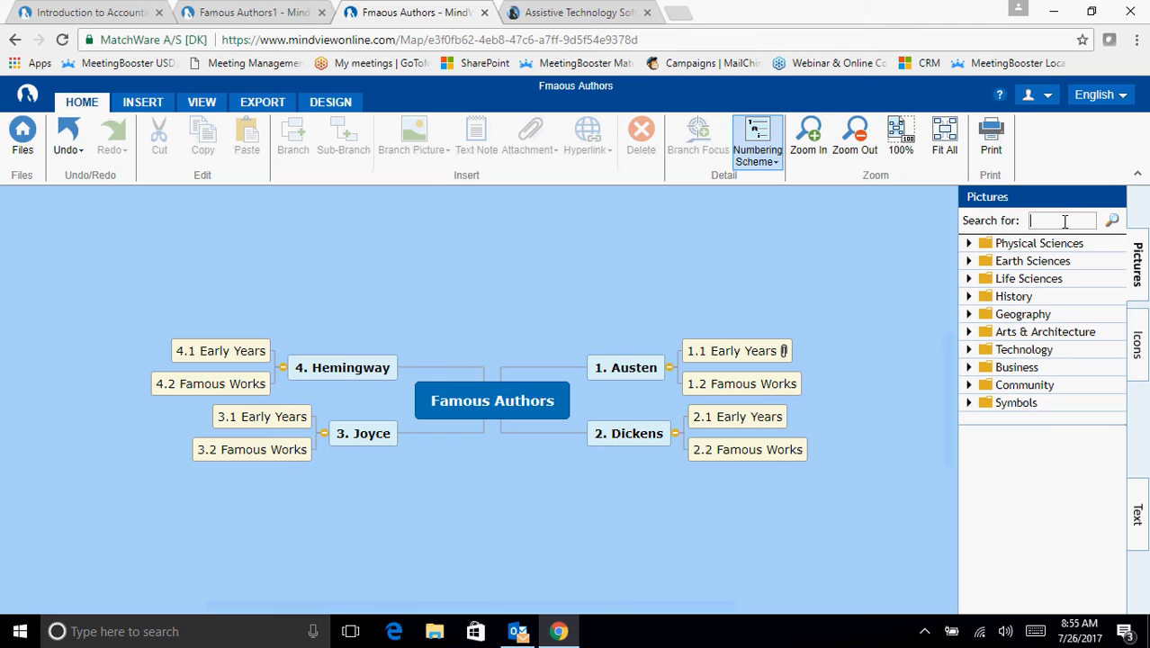
pyautogui.write('austen')
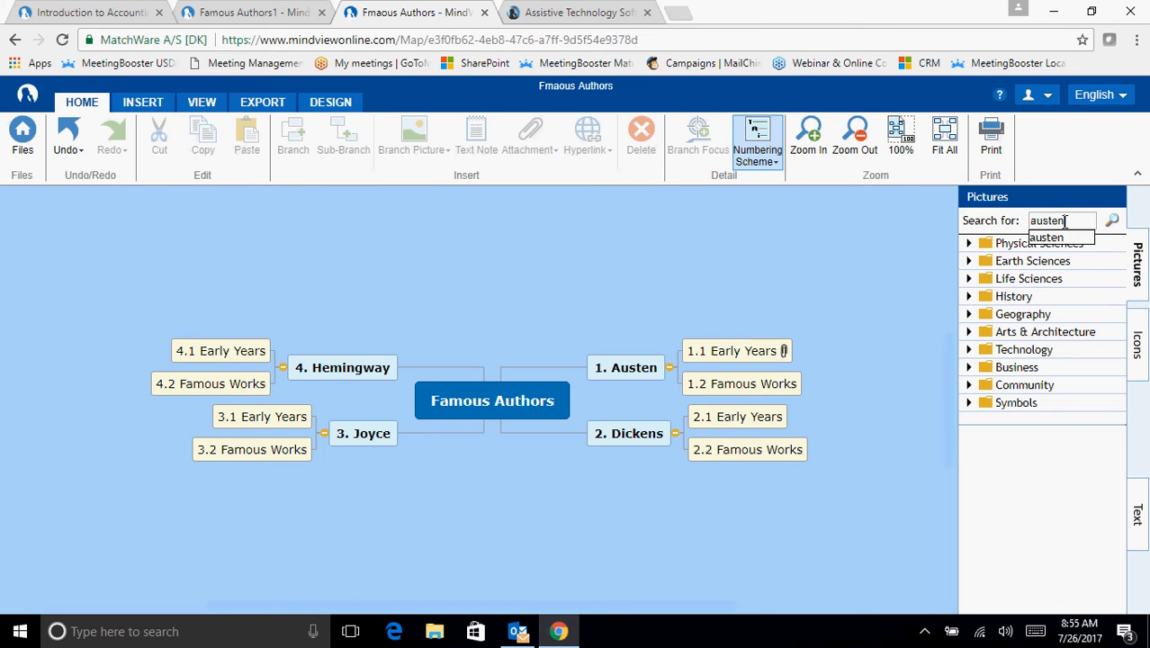
pyautogui.press('Return')
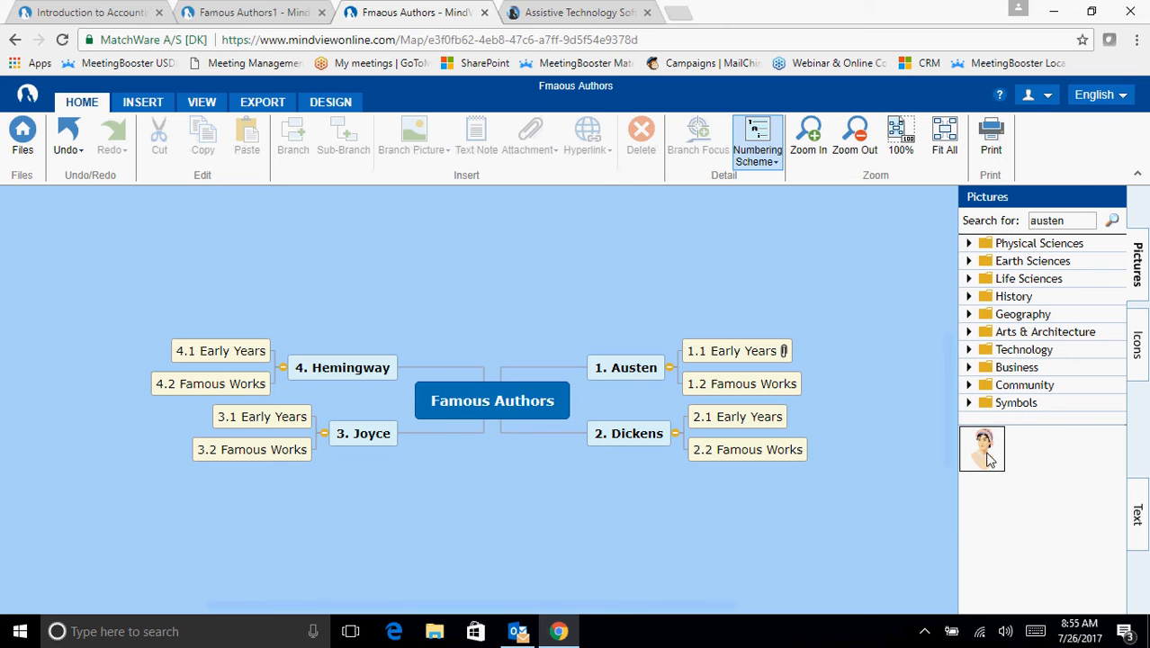
pyautogui.moveTo(990, 459)
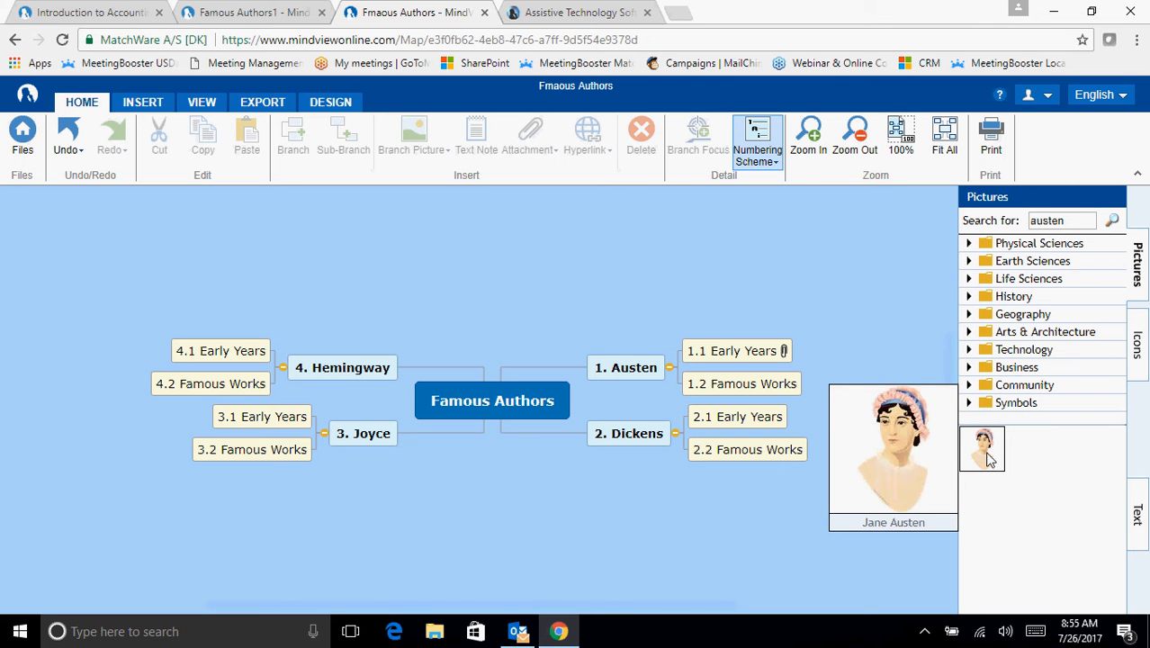
pyautogui.moveTo(988, 459); pyautogui.dragTo(615, 371)
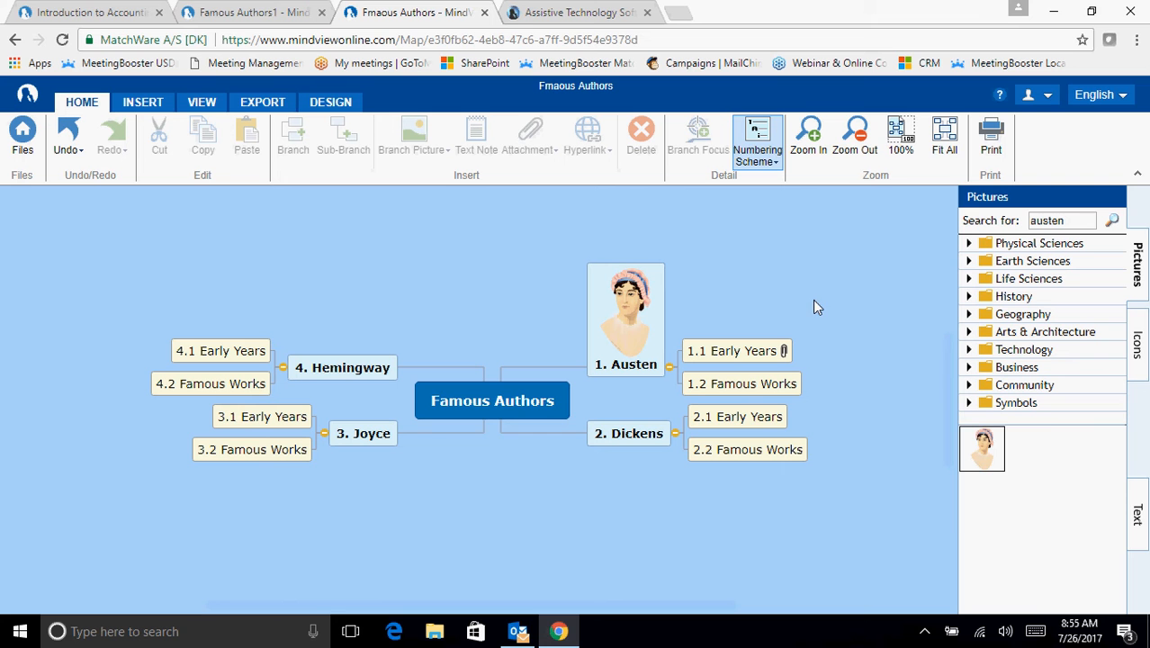
pyautogui.moveTo(990, 463)
pyautogui.click(1138, 266)
# - Upload Ernest.jpg from the local drive's ATW Presentation Assets folder as the Hemingway branch picture
pyautogui.click(431, 419)
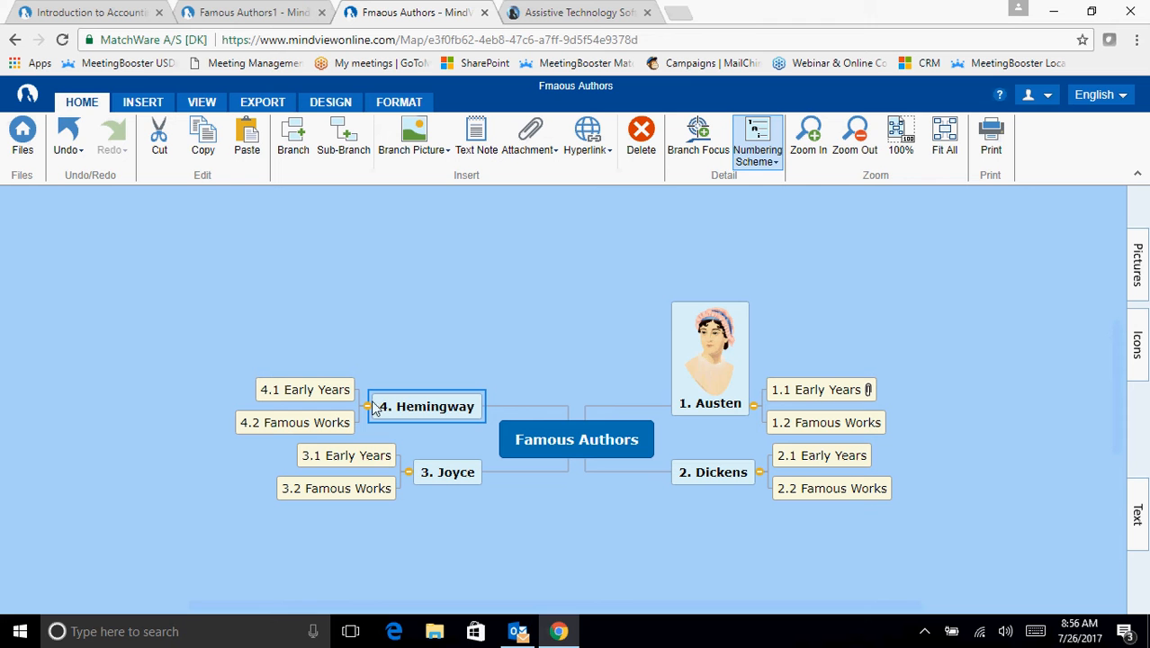
pyautogui.click(424, 151)
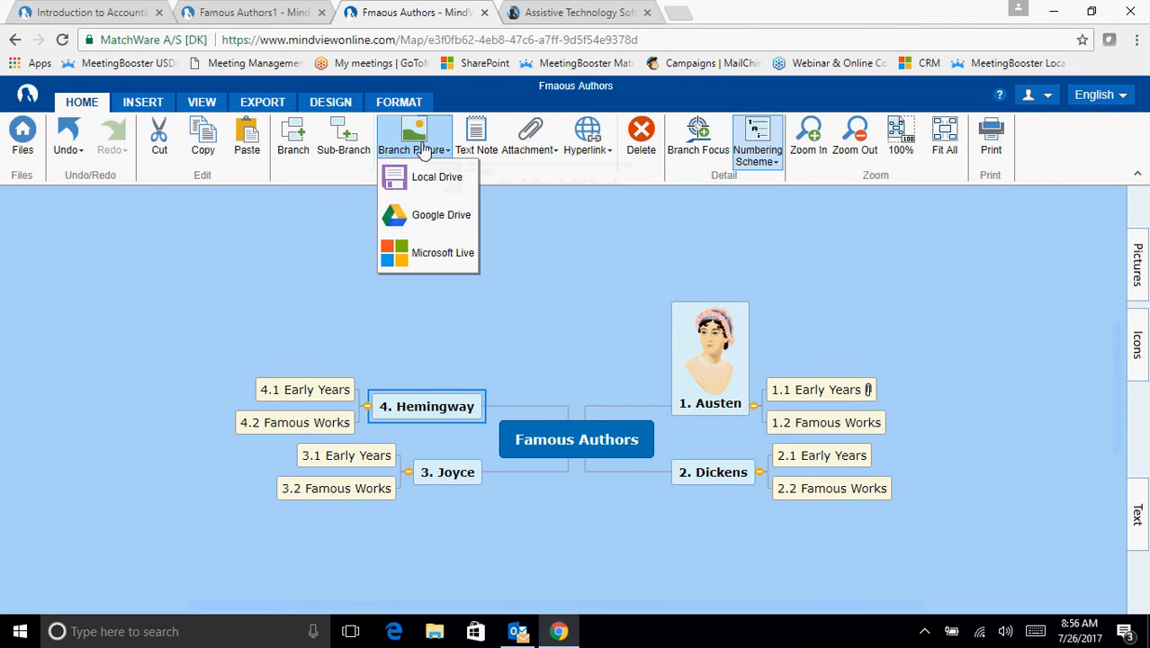
pyautogui.click(441, 178)
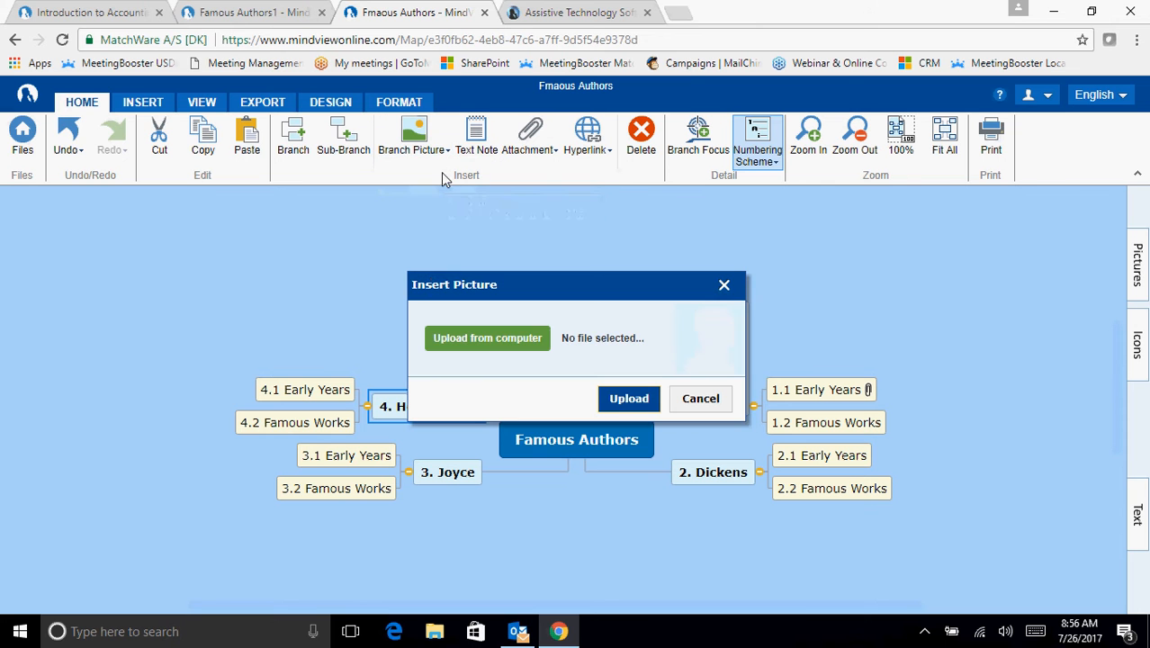
pyautogui.click(500, 342)
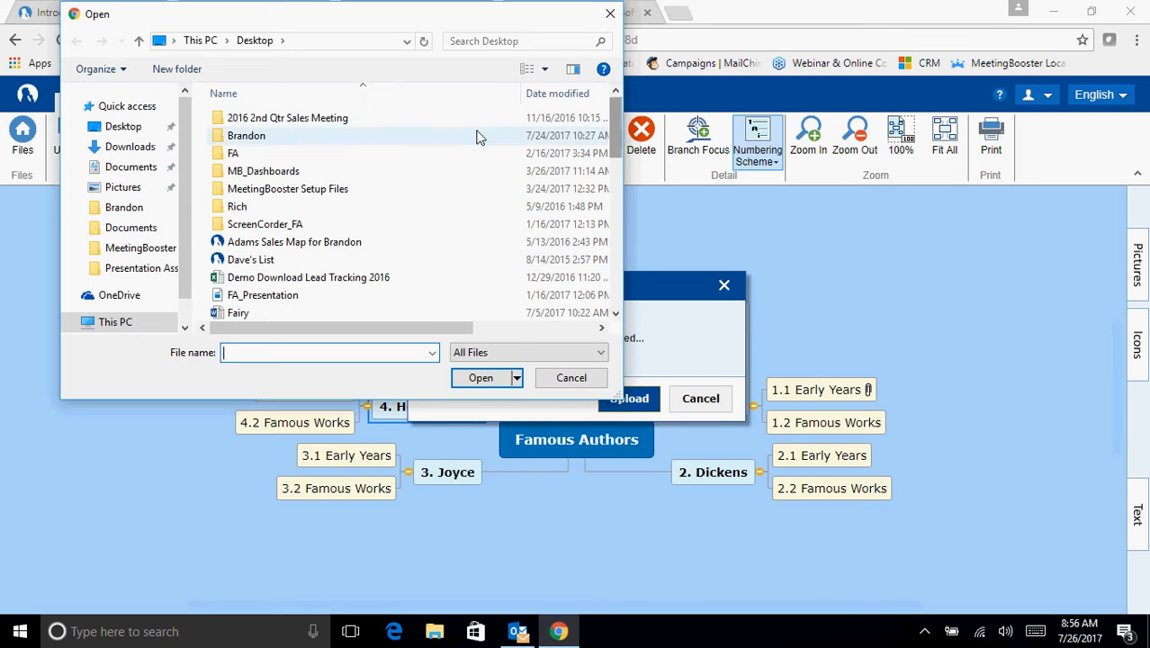
pyautogui.doubleClick(257, 135)
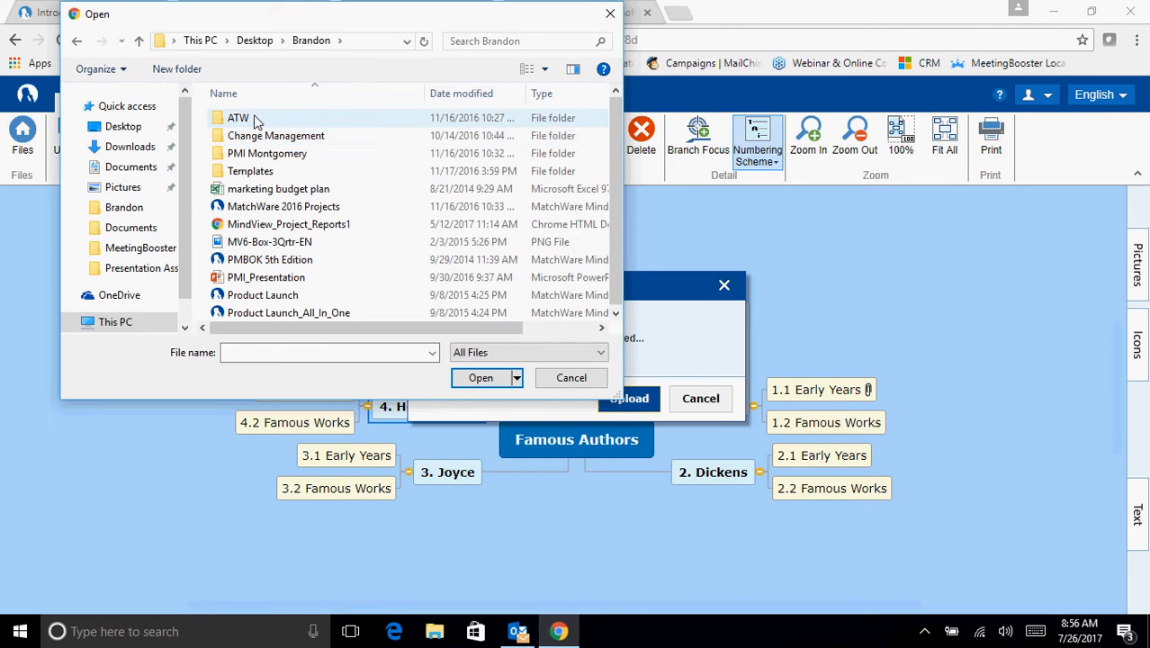
pyautogui.doubleClick(239, 118)
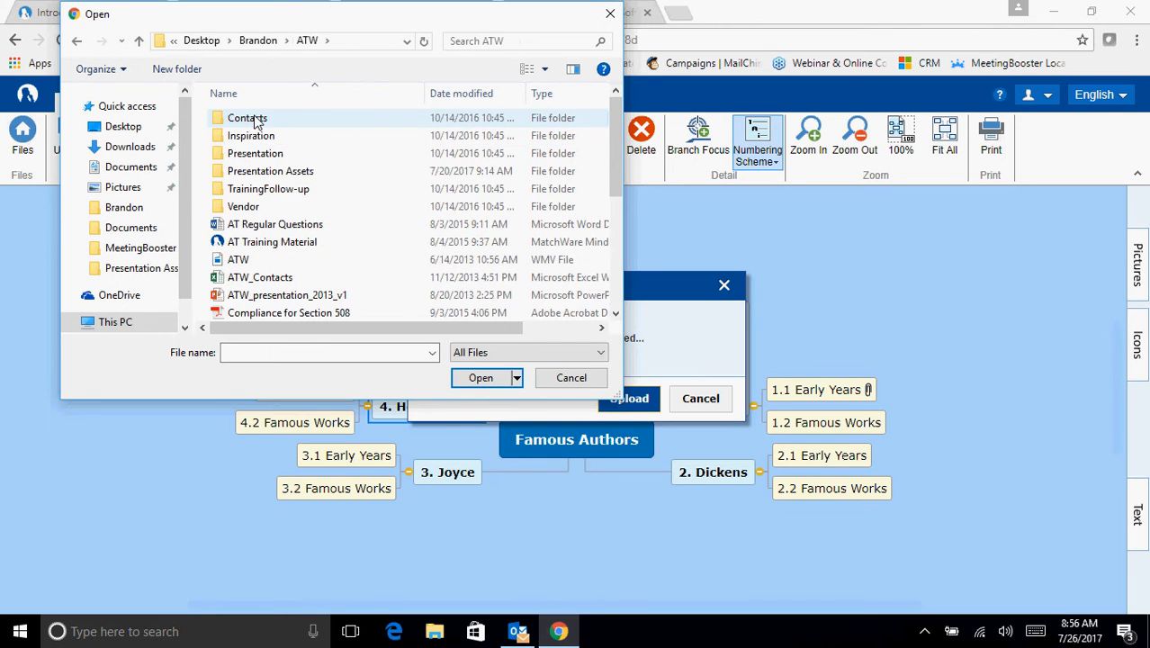
pyautogui.doubleClick(261, 176)
pyautogui.doubleClick(357, 144)
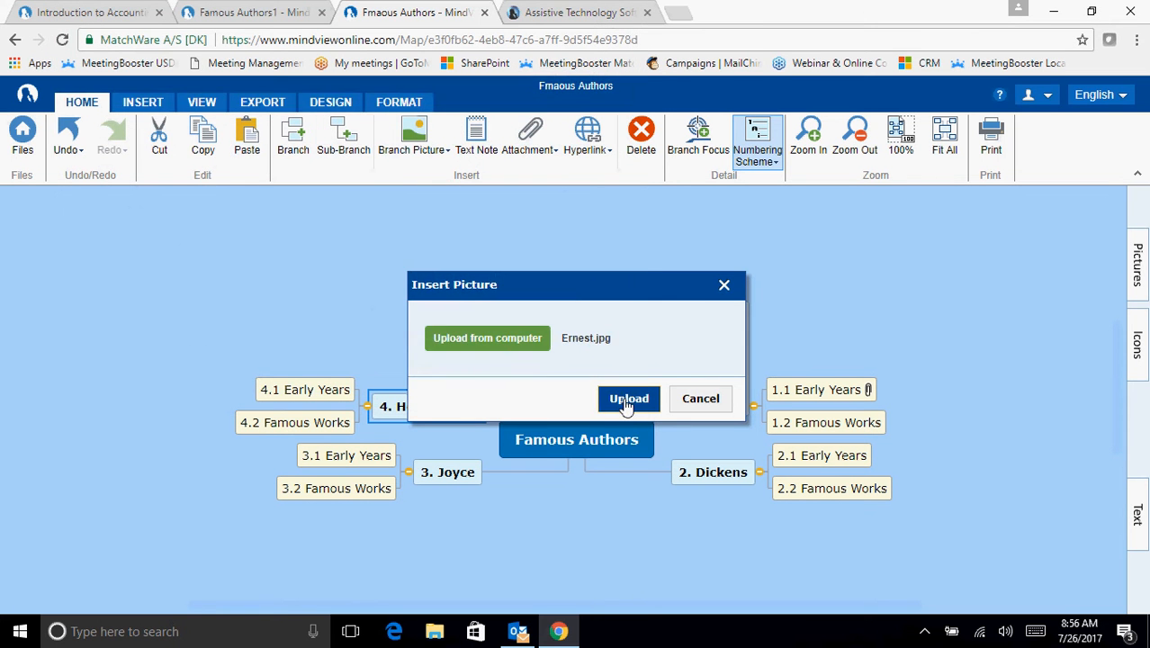
pyautogui.click(624, 398)
pyautogui.scroll(-1, 576, 498)
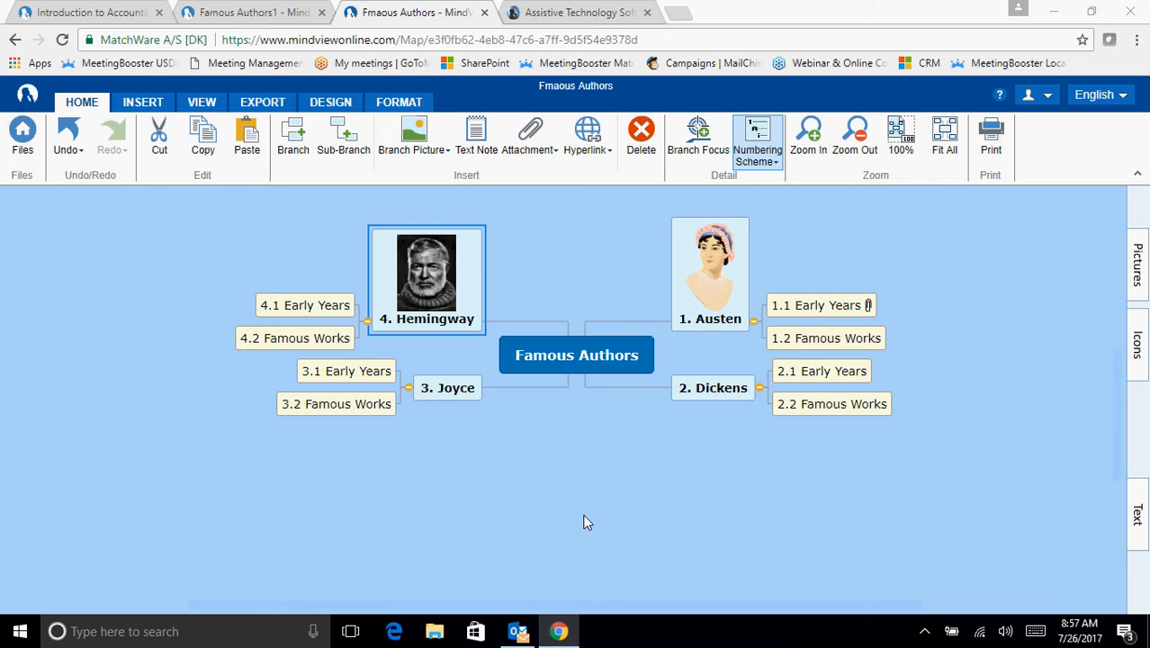
# - Fill the Joyce branch with bright green #7fff00
pyautogui.click(468, 394)
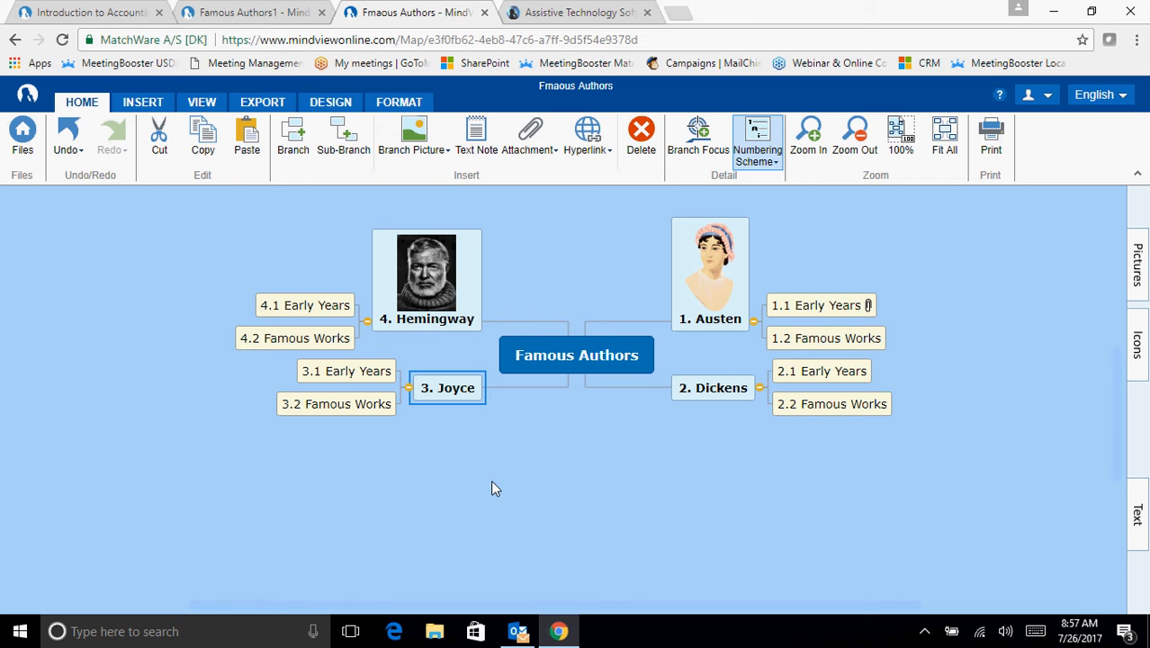
pyautogui.click(402, 103)
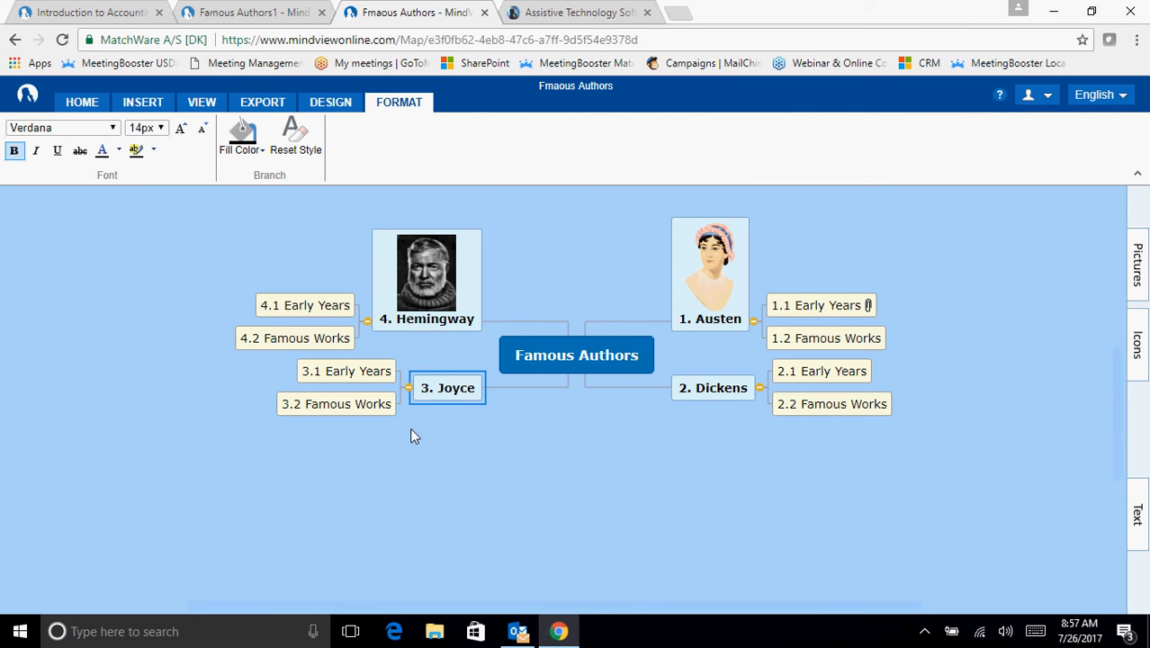
pyautogui.click(262, 150)
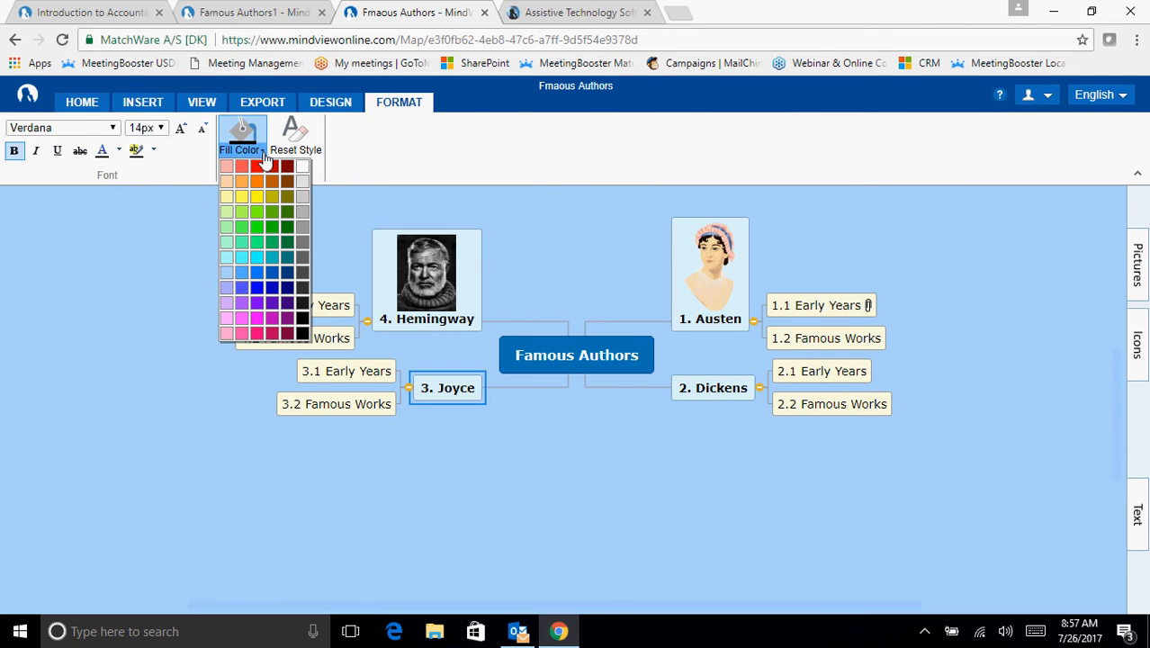
pyautogui.click(256, 212)
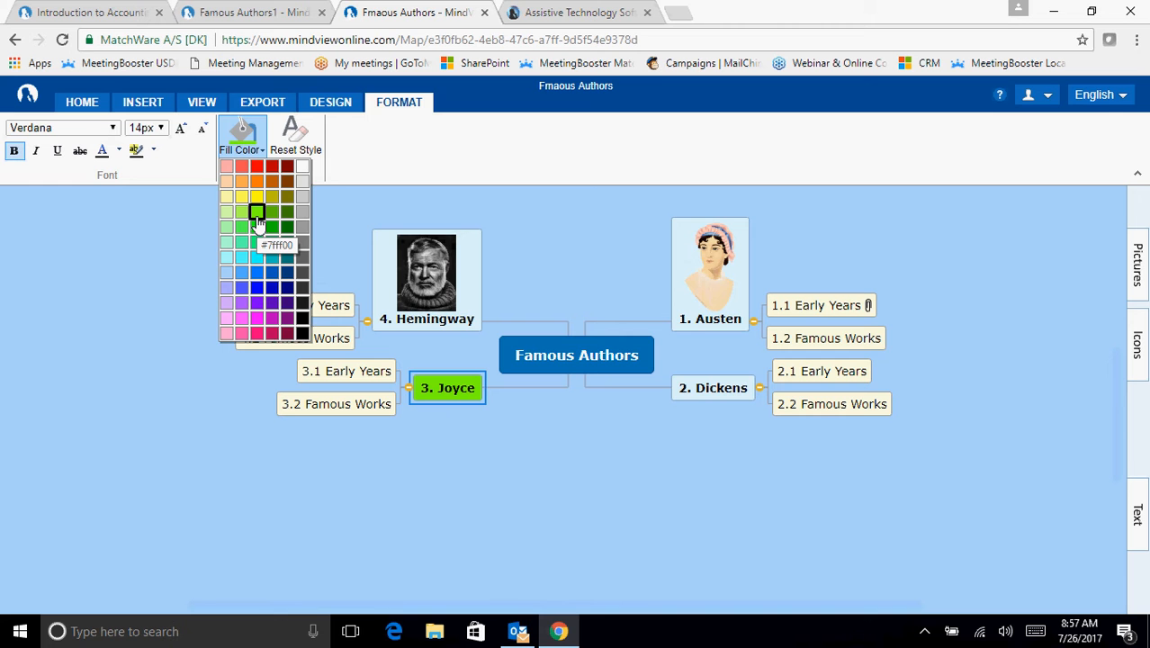
pyautogui.scroll(1, 522, 479)
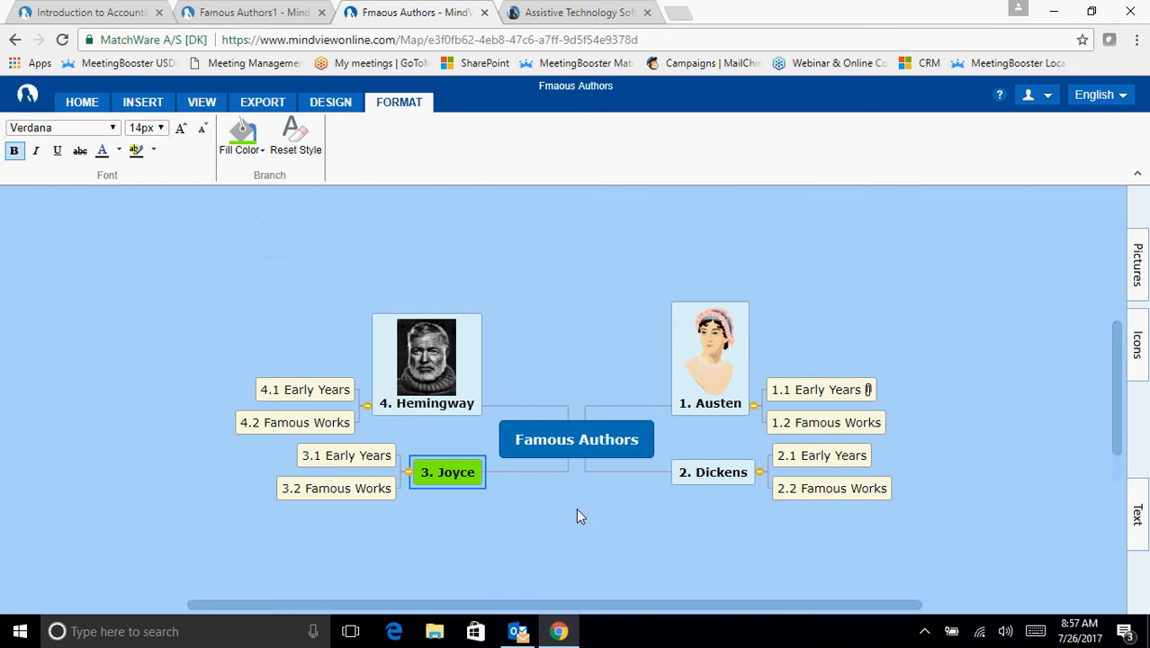
pyautogui.click(623, 532)
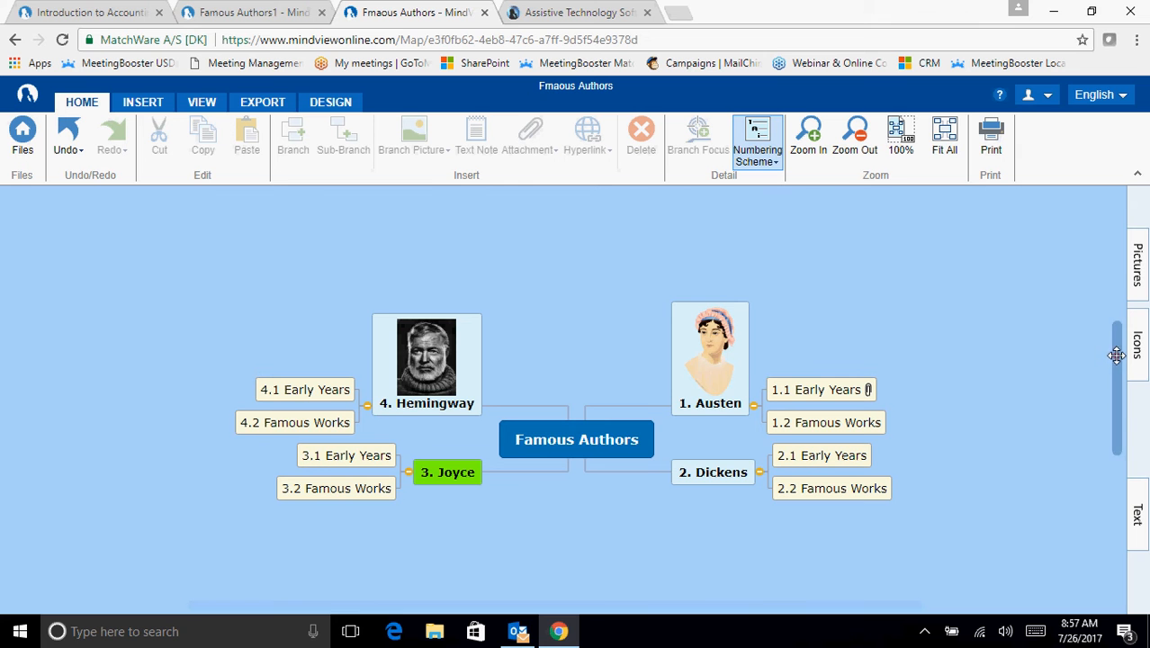
# - Review the Austen branch and its sub-branches, and preview the note attached to Early Years
pyautogui.scroll(-1, 1114, 356)
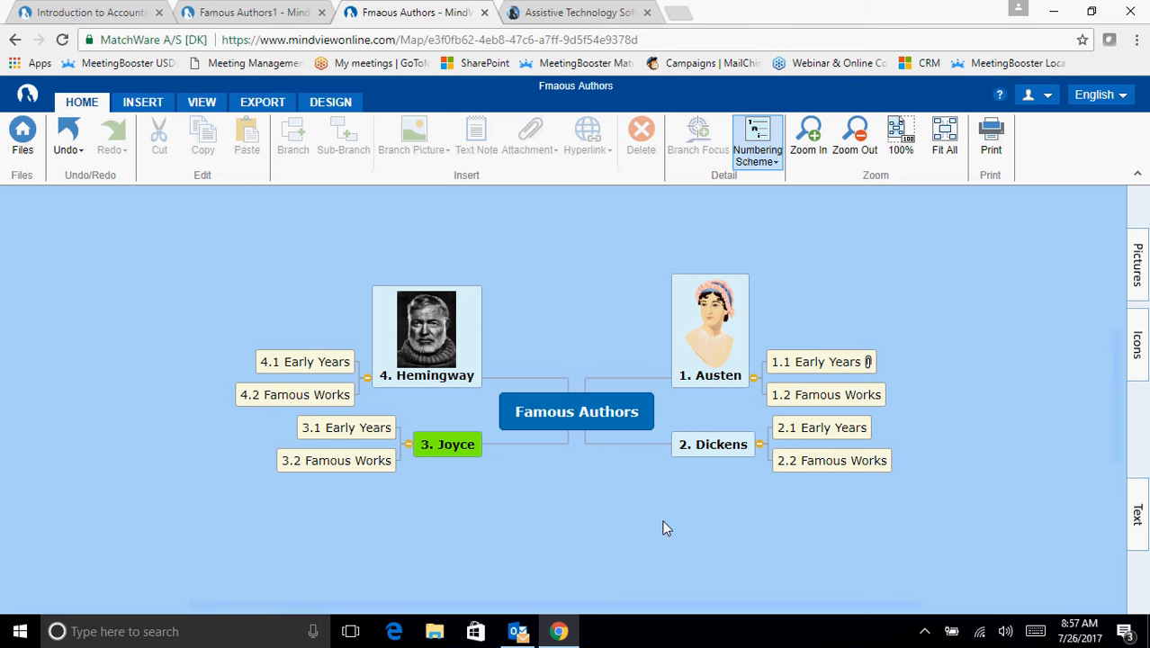
pyautogui.click(704, 362)
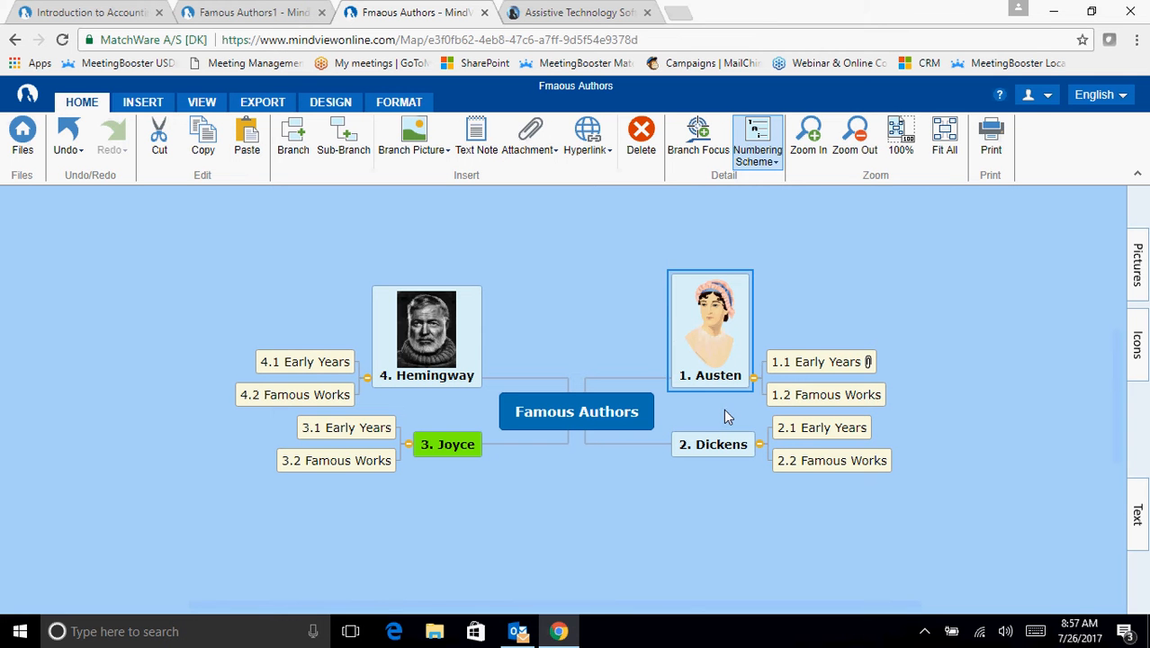
pyautogui.click(815, 361)
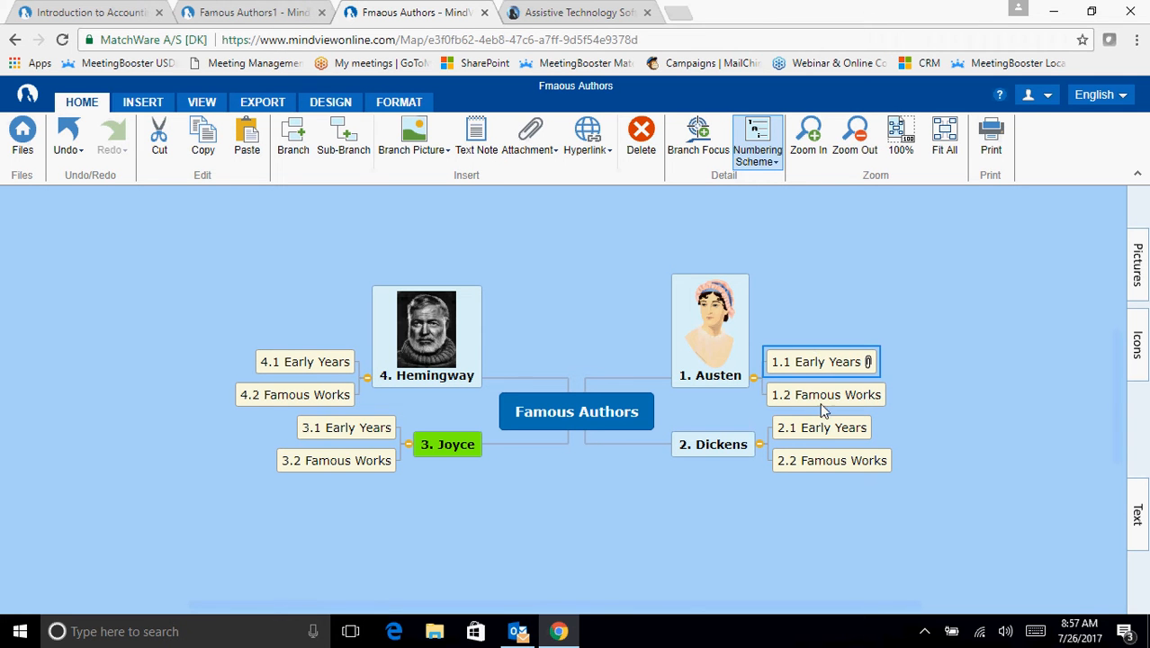
pyautogui.click(821, 400)
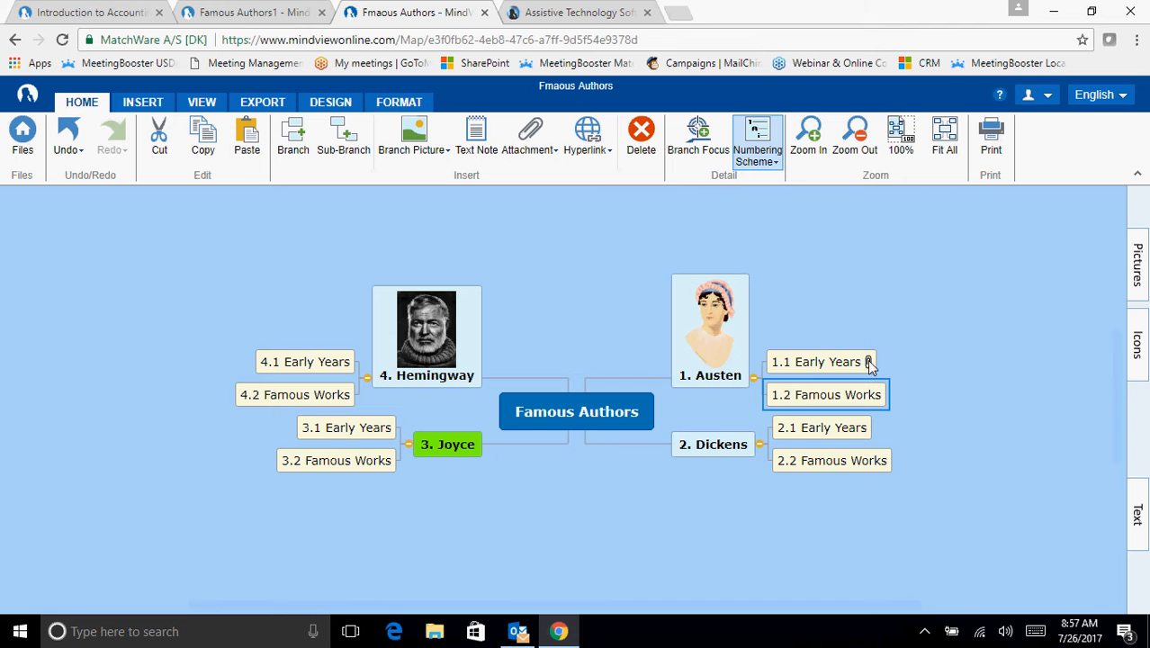
pyautogui.moveTo(869, 363)
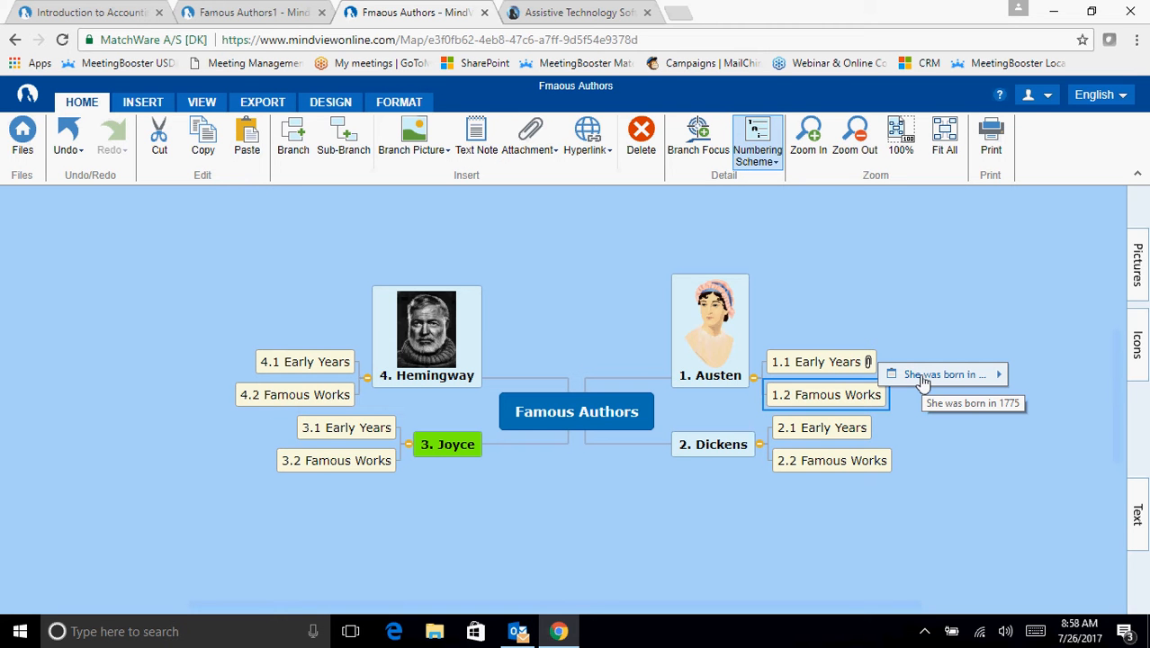
pyautogui.click(907, 293)
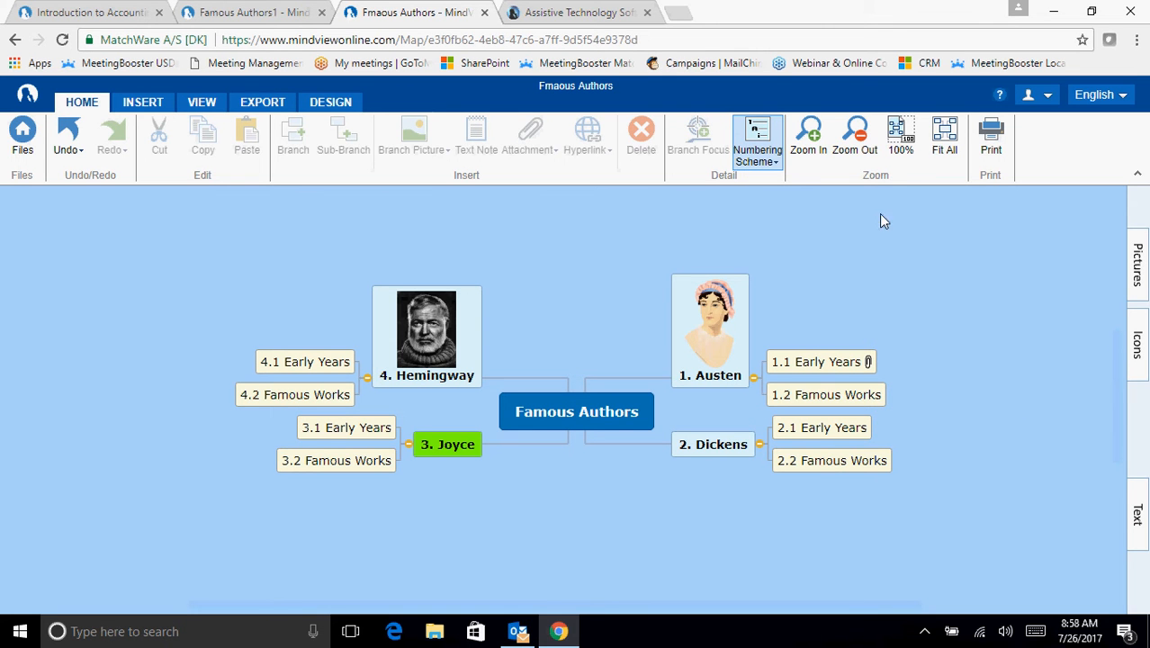
# - Switch to the Famous Authors1 map and read the text notes on Jane Austen's Early Years and Famous Works sub-branches
pyautogui.click(248, 15)
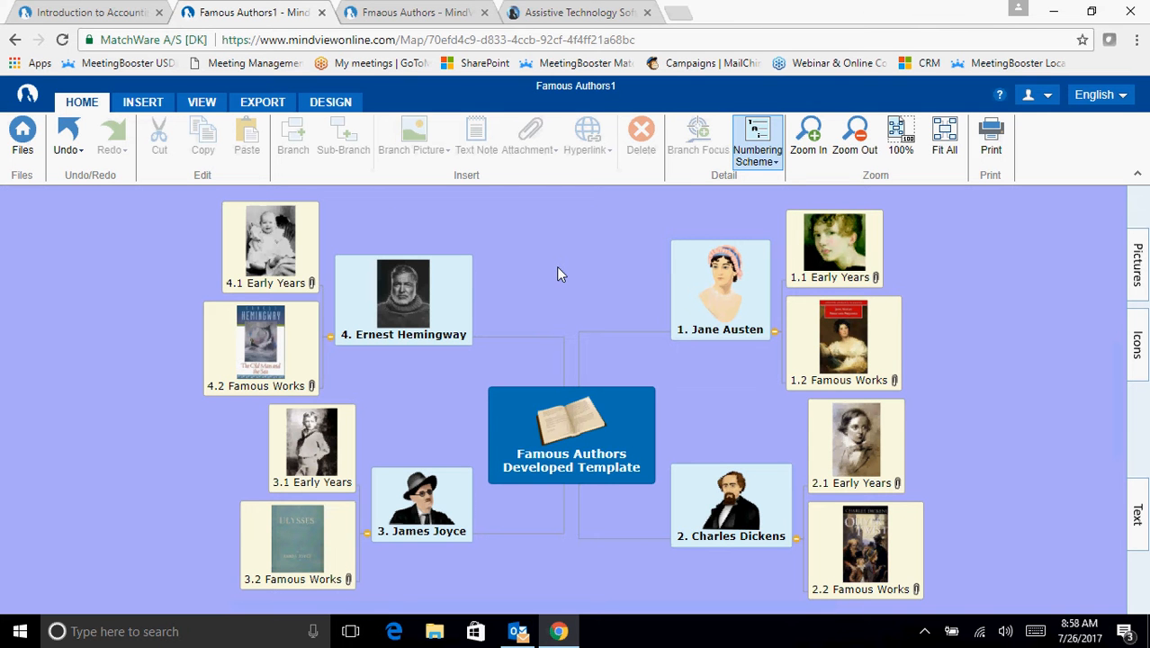
pyautogui.click(874, 277)
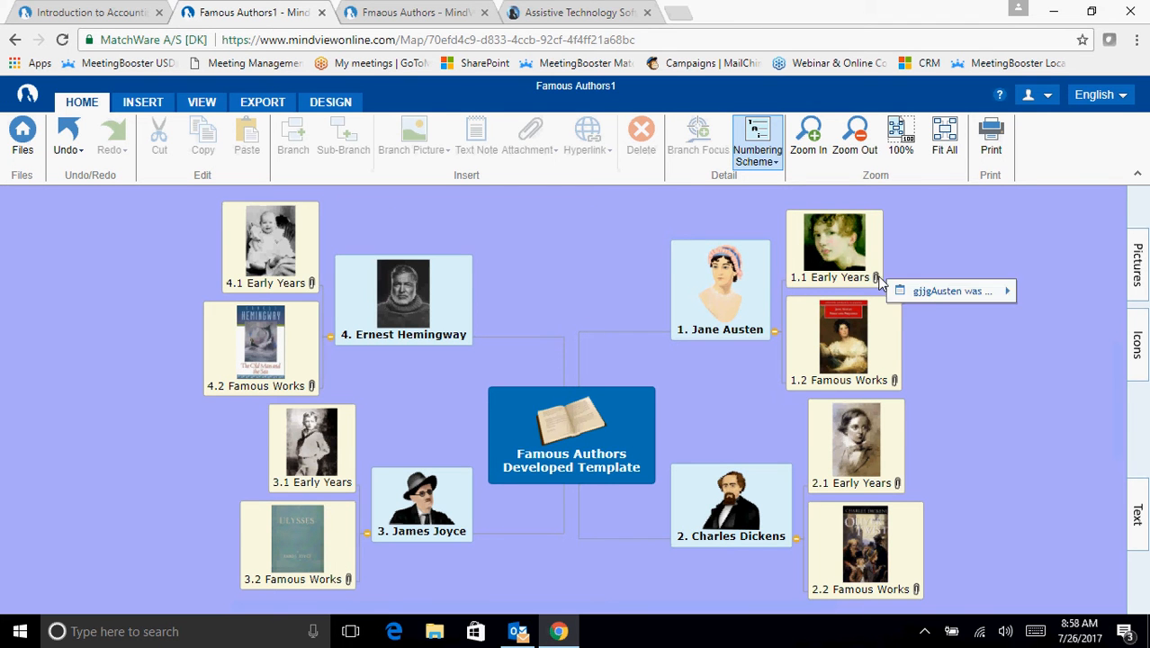
pyautogui.click(943, 291)
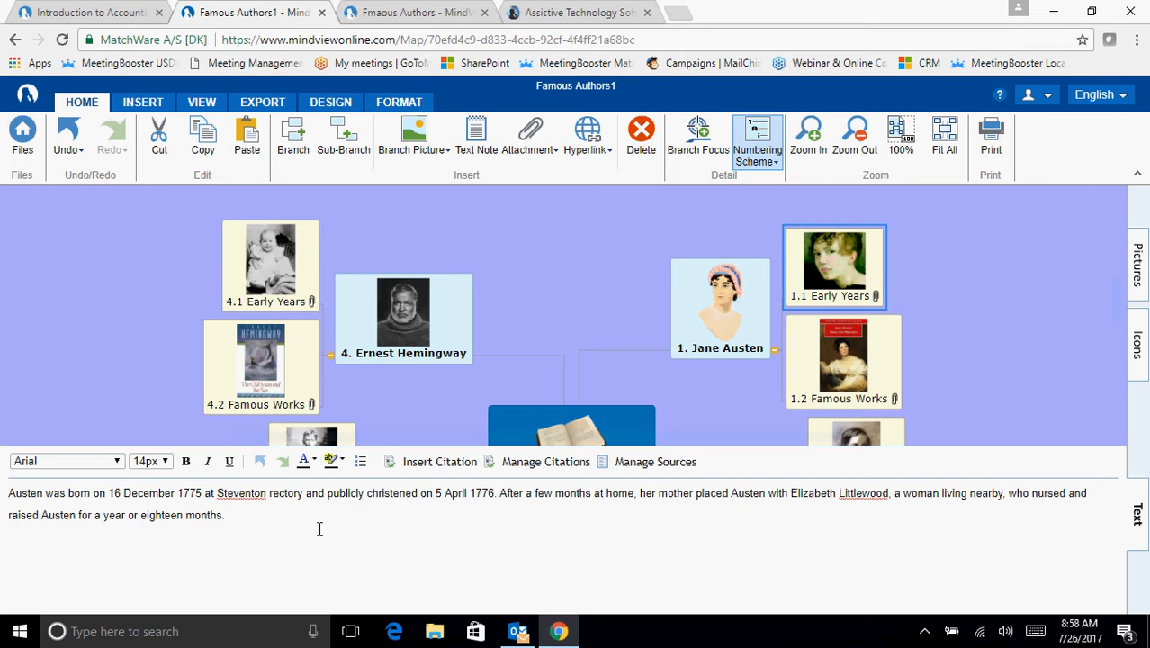
pyautogui.click(875, 375)
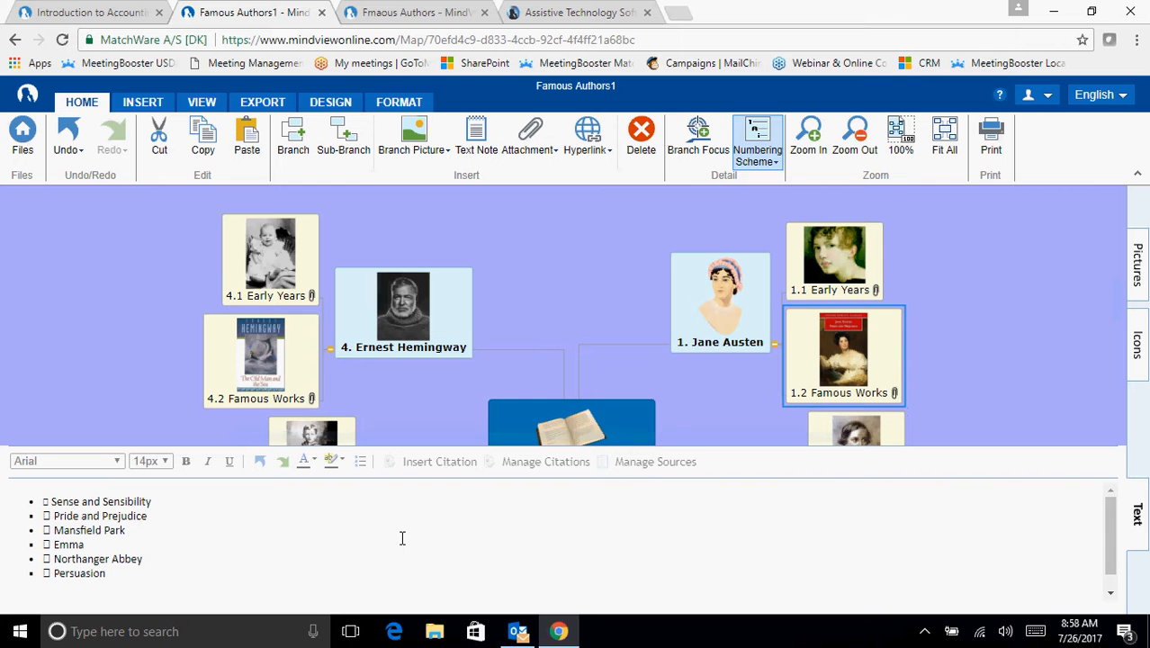
pyautogui.click(1139, 513)
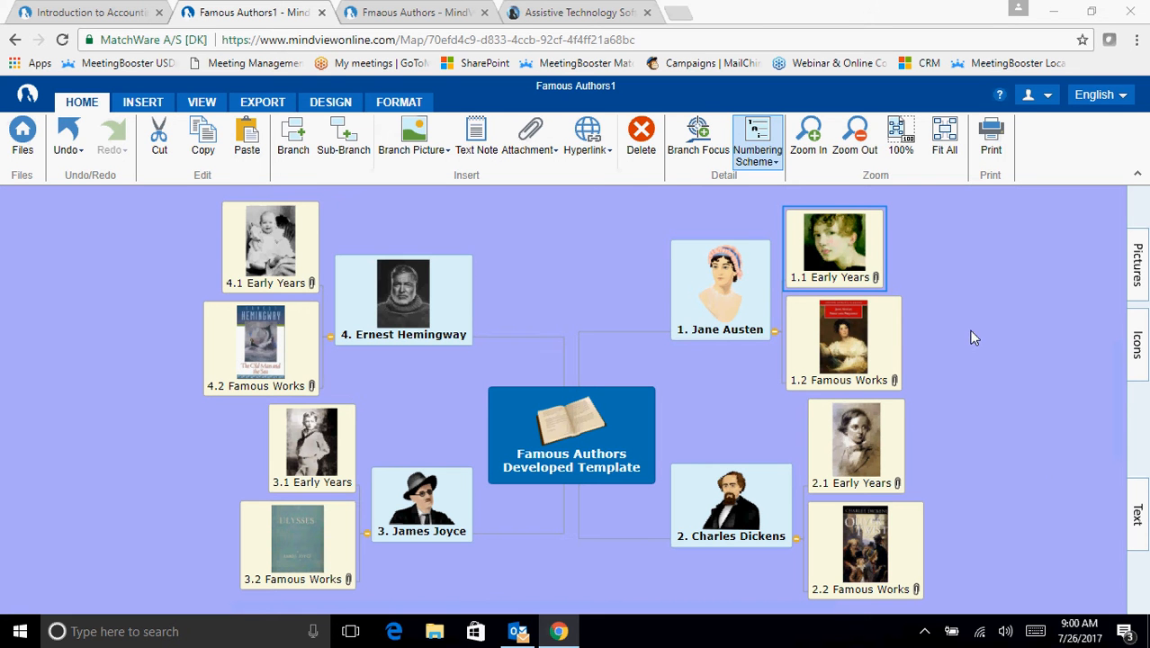
# - Enable predictive suggestions for branch text
pyautogui.click(202, 105)
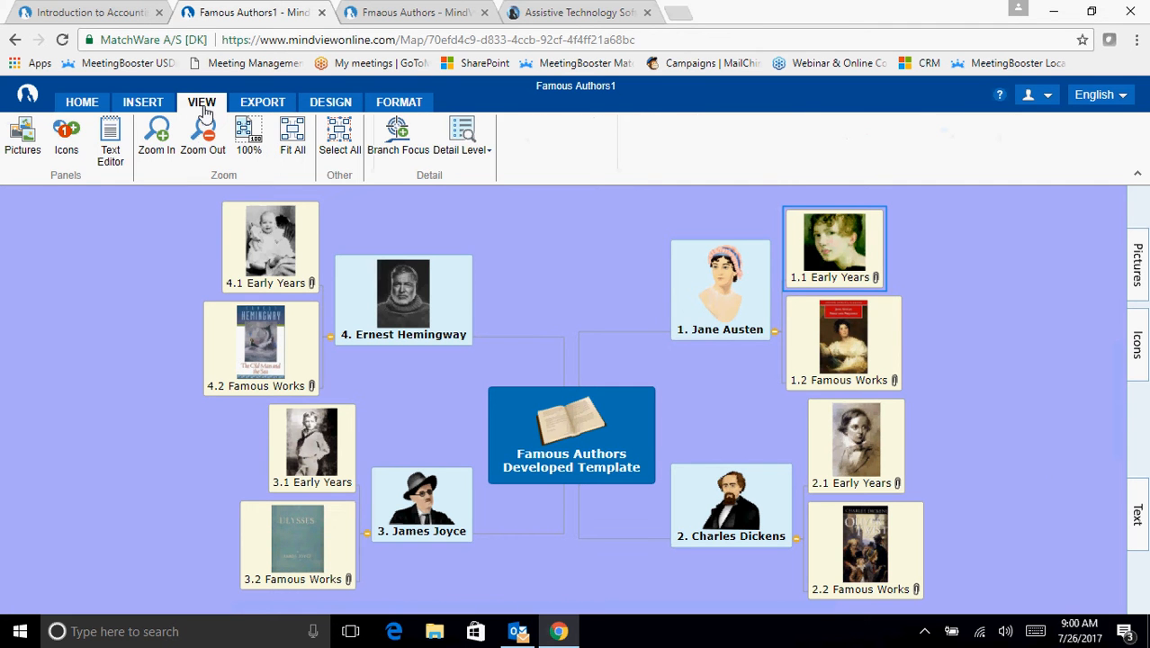
pyautogui.click(151, 104)
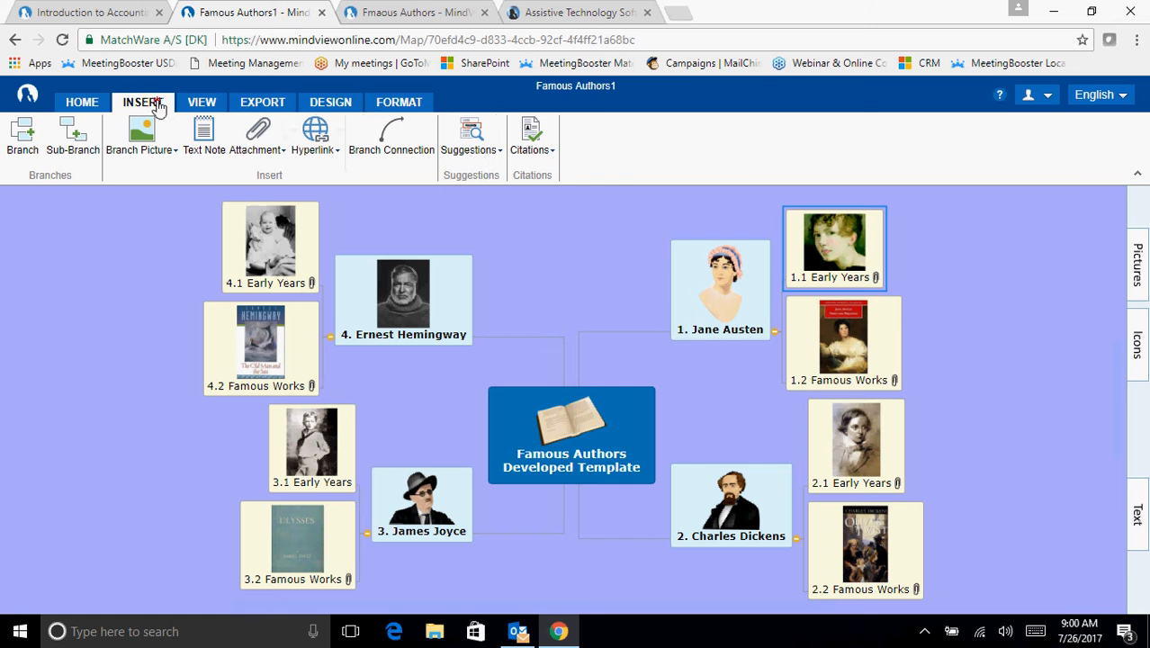
pyautogui.click(467, 135)
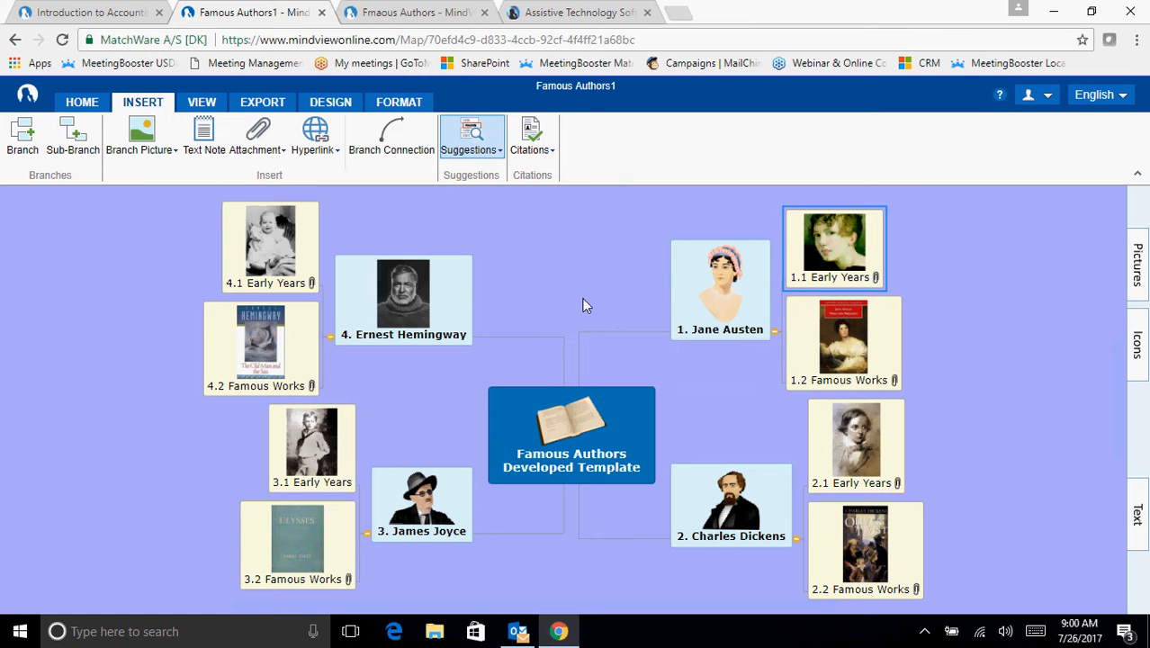
# - Add a sub-branch reading "There are six books in her library" under Jane Austen's Early Years, accepting the suggested word "There"
pyautogui.press('Insert')
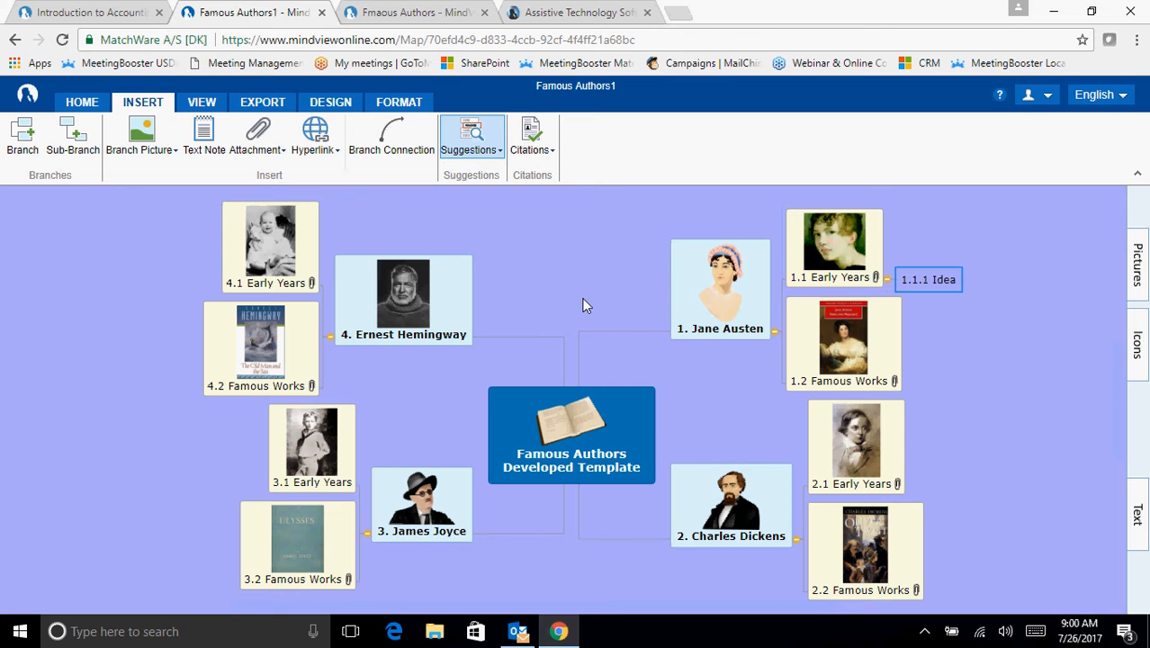
pyautogui.write('Thyre')
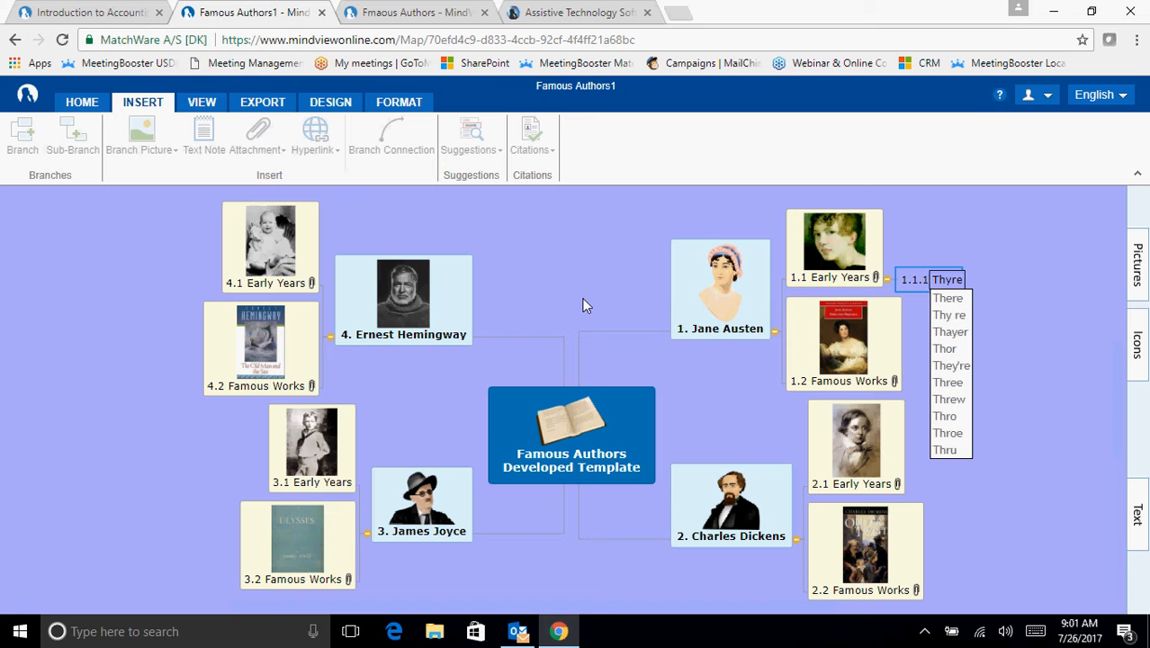
pyautogui.press('Down')
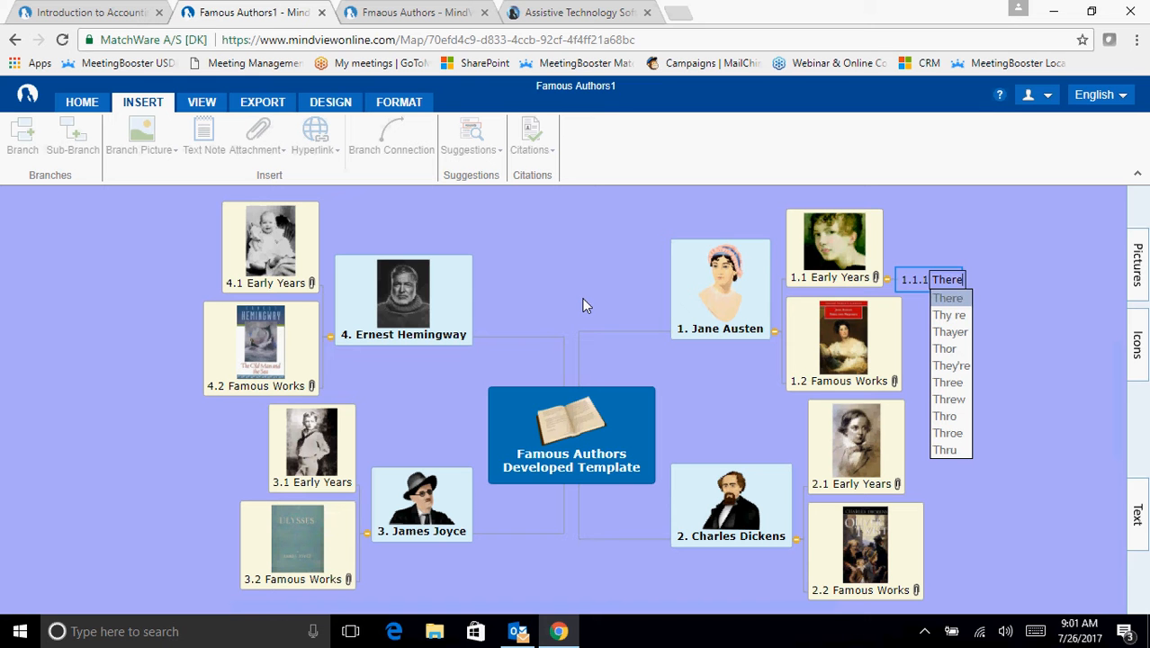
pyautogui.write('are')
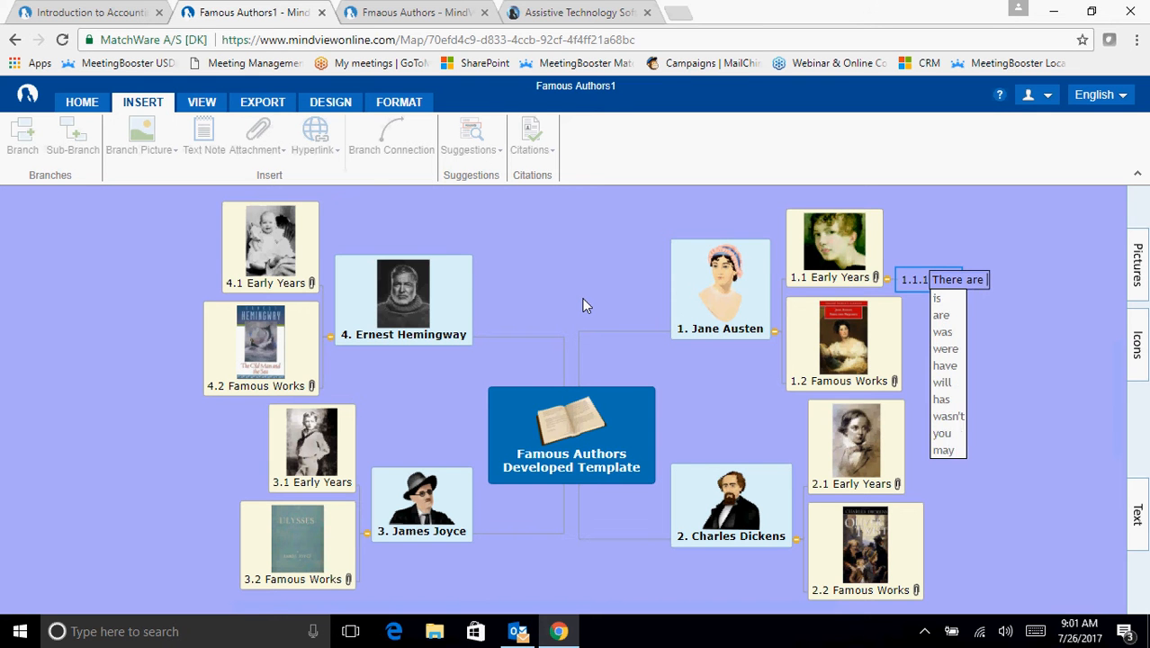
pyautogui.write(' si')
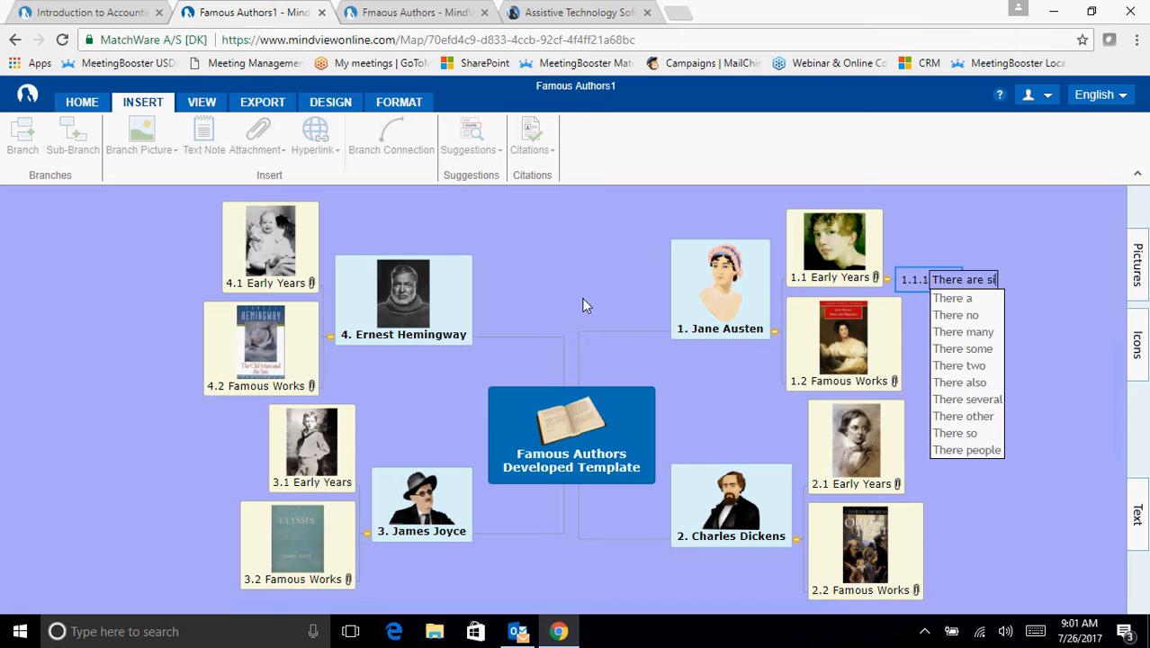
pyautogui.write('x book sin')
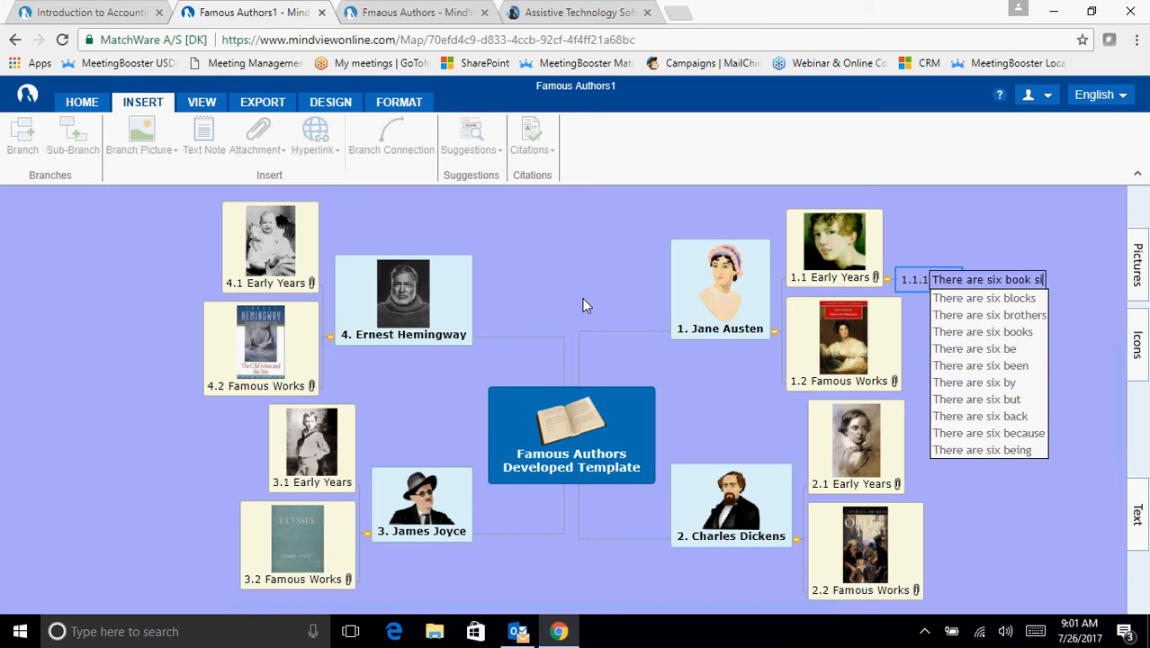
pyautogui.press('BackSpace')
pyautogui.press('BackSpace')
pyautogui.press('BackSpace')
pyautogui.press('BackSpace')
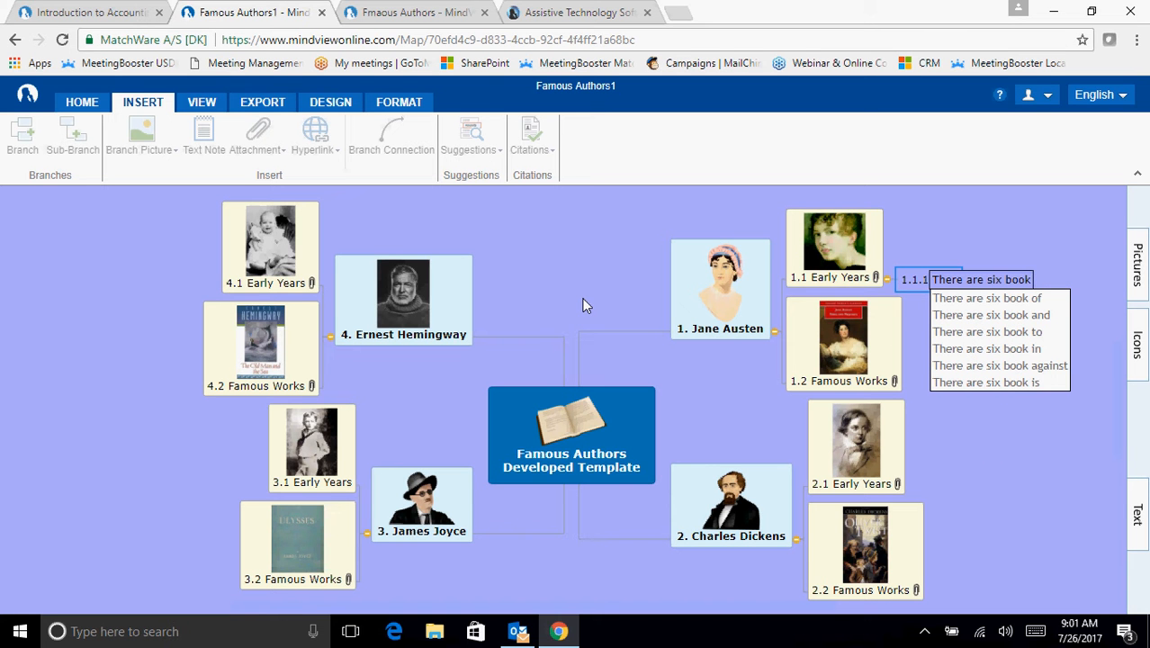
pyautogui.write('s in her ')
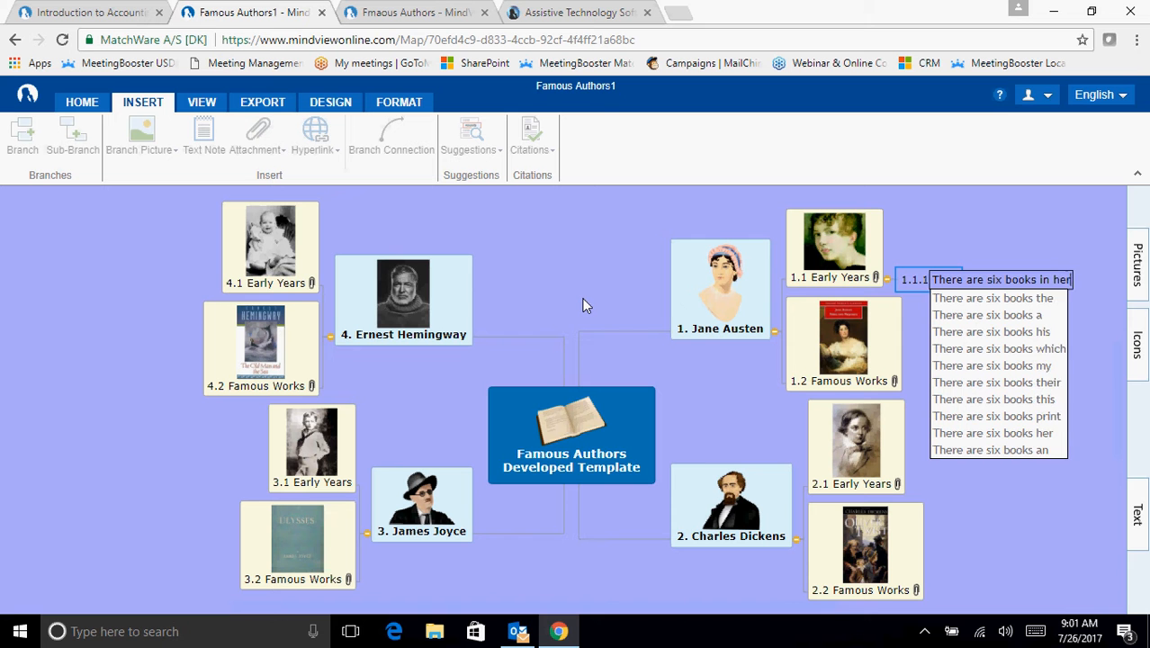
pyautogui.write('library')
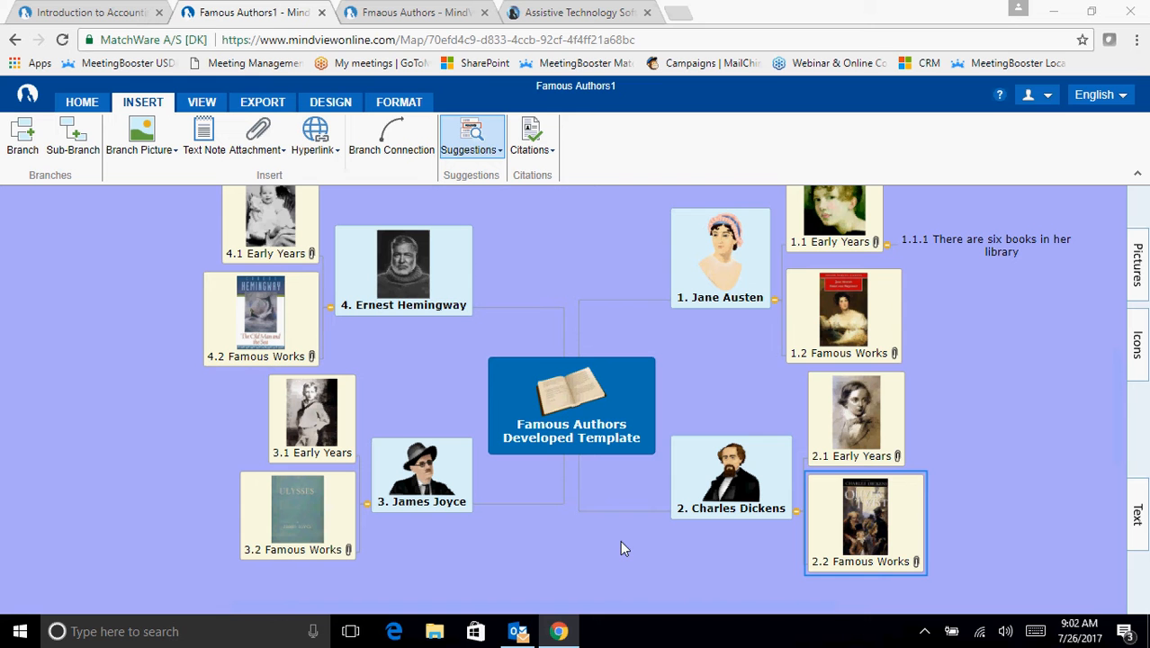
# - Add a sub-branch named "Oliver Twist" under Charles Dickens's Famous Works
pyautogui.click(871, 576)
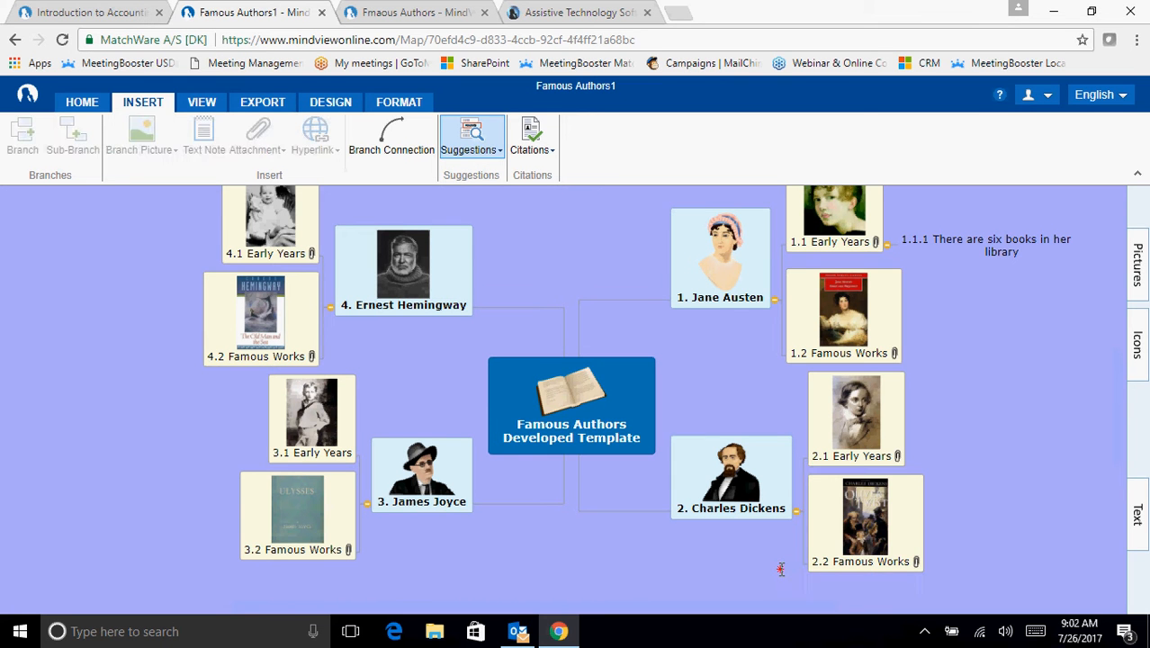
pyautogui.click(866, 551)
pyautogui.press('Insert')
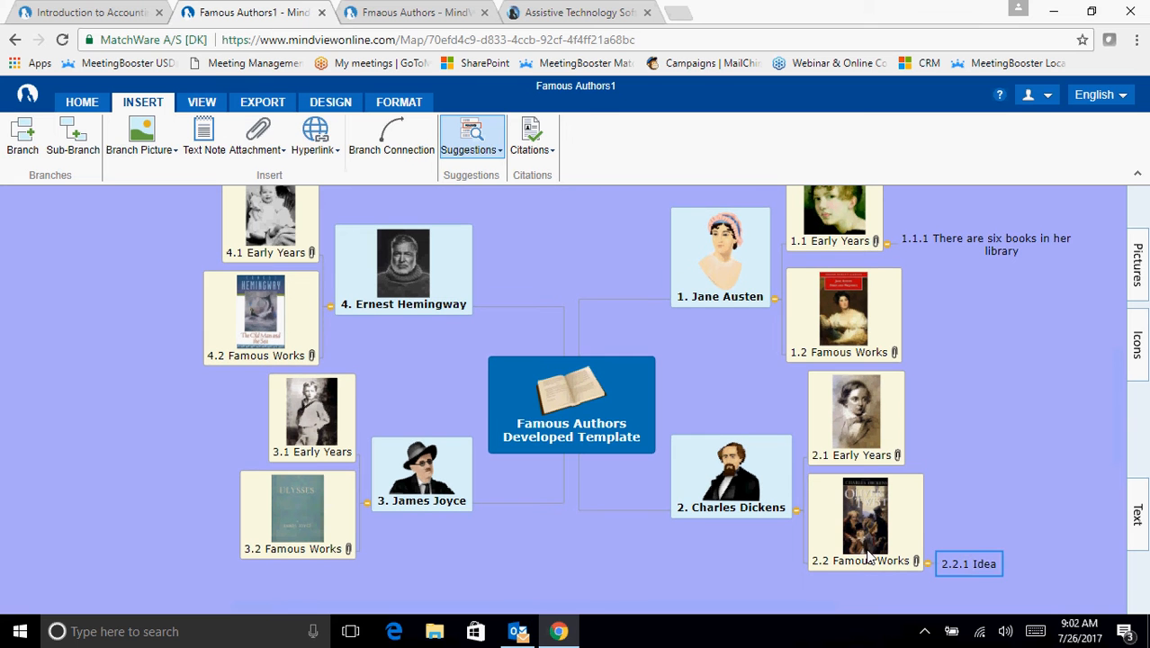
pyautogui.write('Oliver Twist')
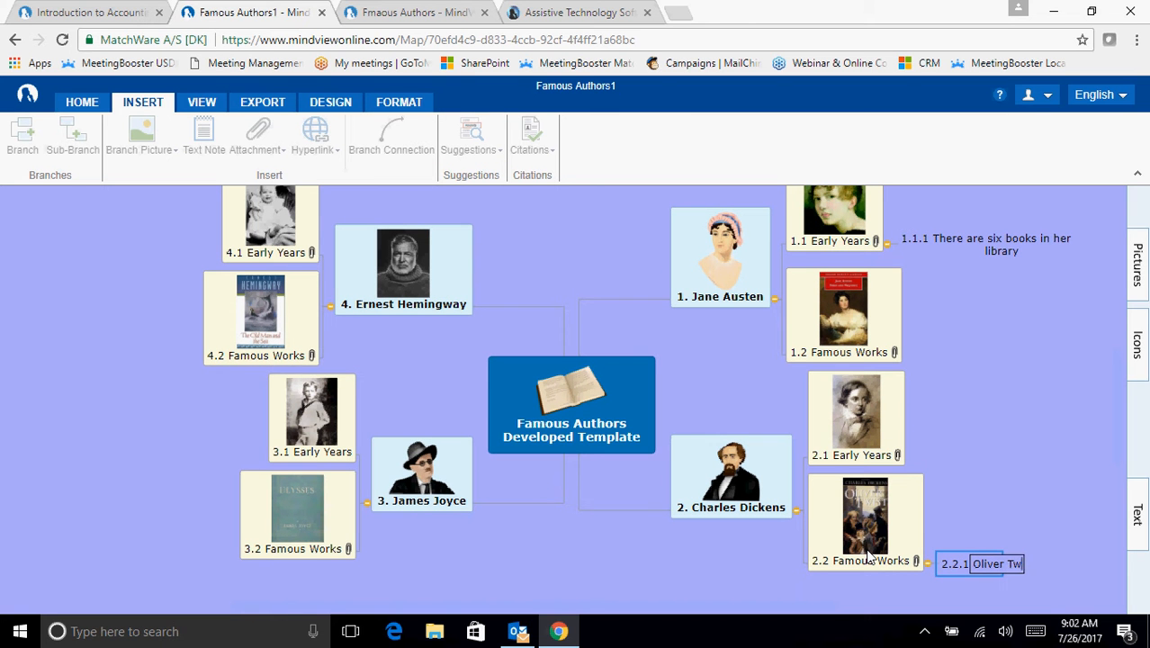
pyautogui.press('Return')
# - Write the quote "PLease sir may I have soem more", including its quotation marks, in the text note of the Oliver Twist branch
pyautogui.click(1139, 513)
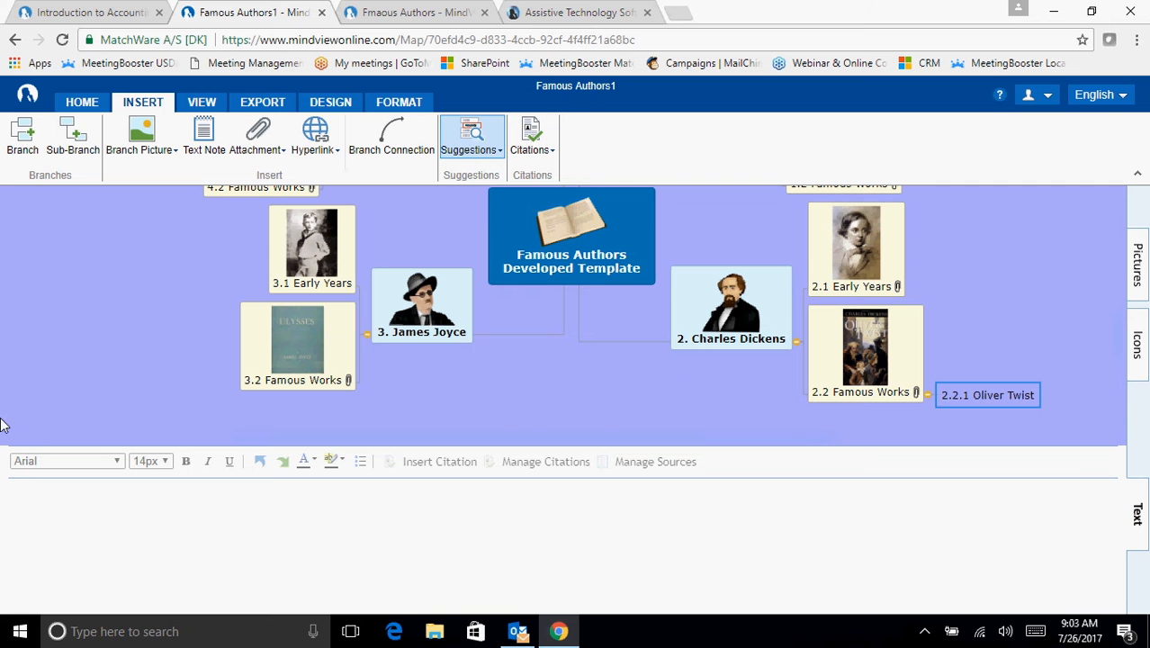
pyautogui.click(54, 545)
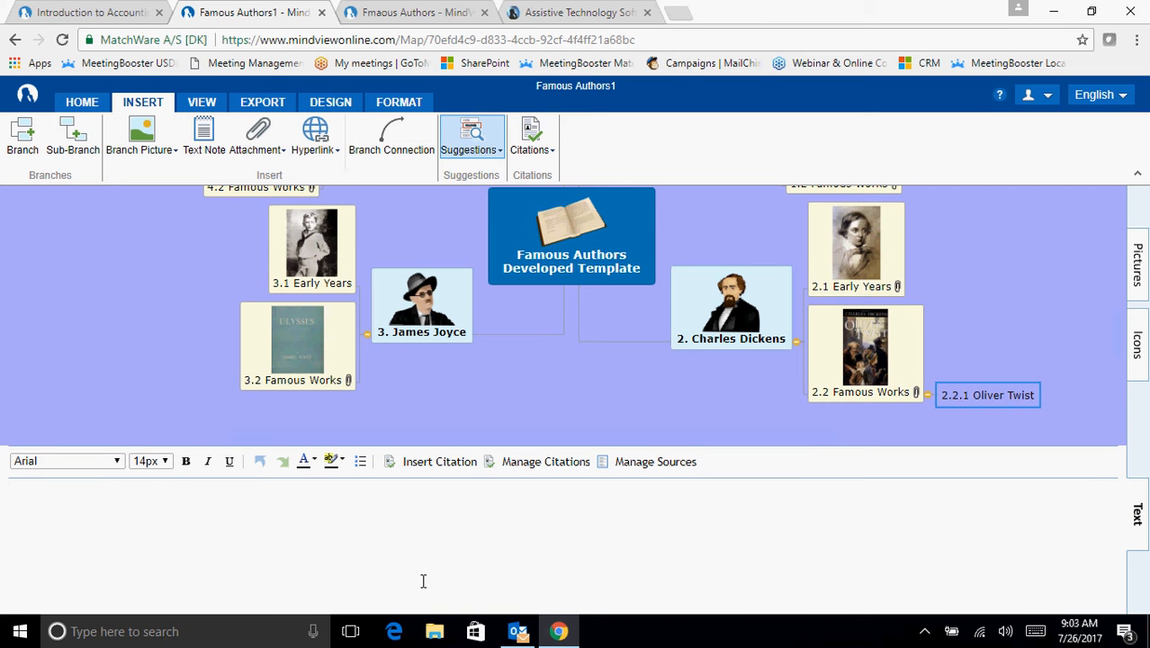
pyautogui.write('"PLease sir may I hav')
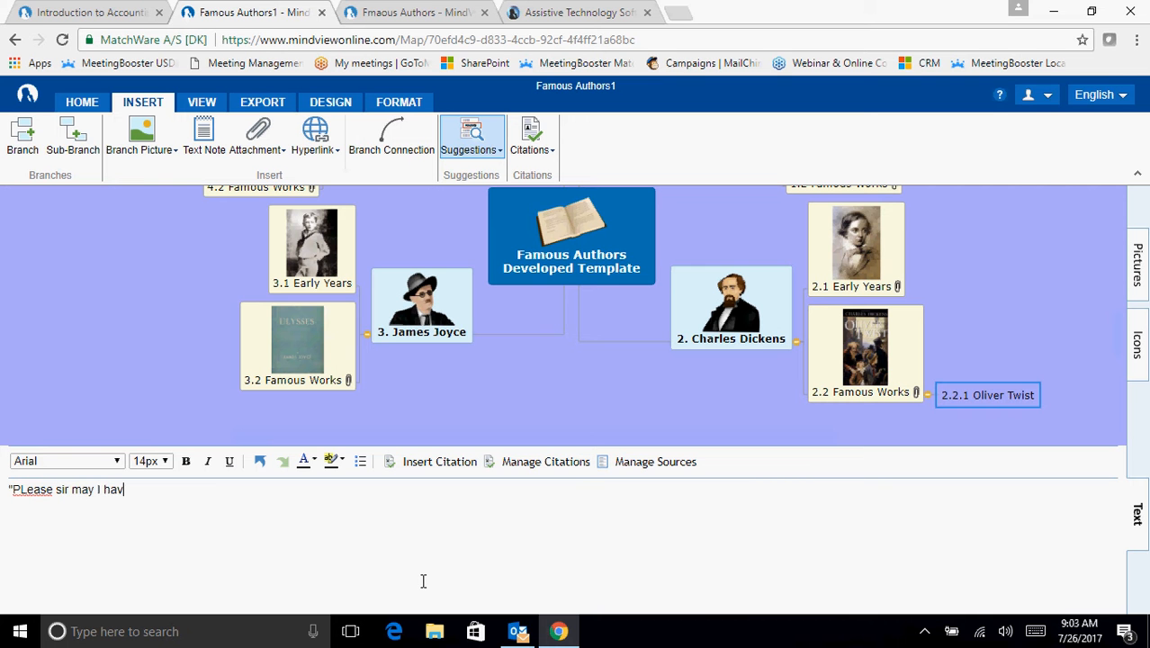
pyautogui.write('e soem more"')
# - Correct the two misspelled words in the Oliver Twist note to "some" and "Please" with the spell checker's suggestions
pyautogui.rightClick(147, 491)
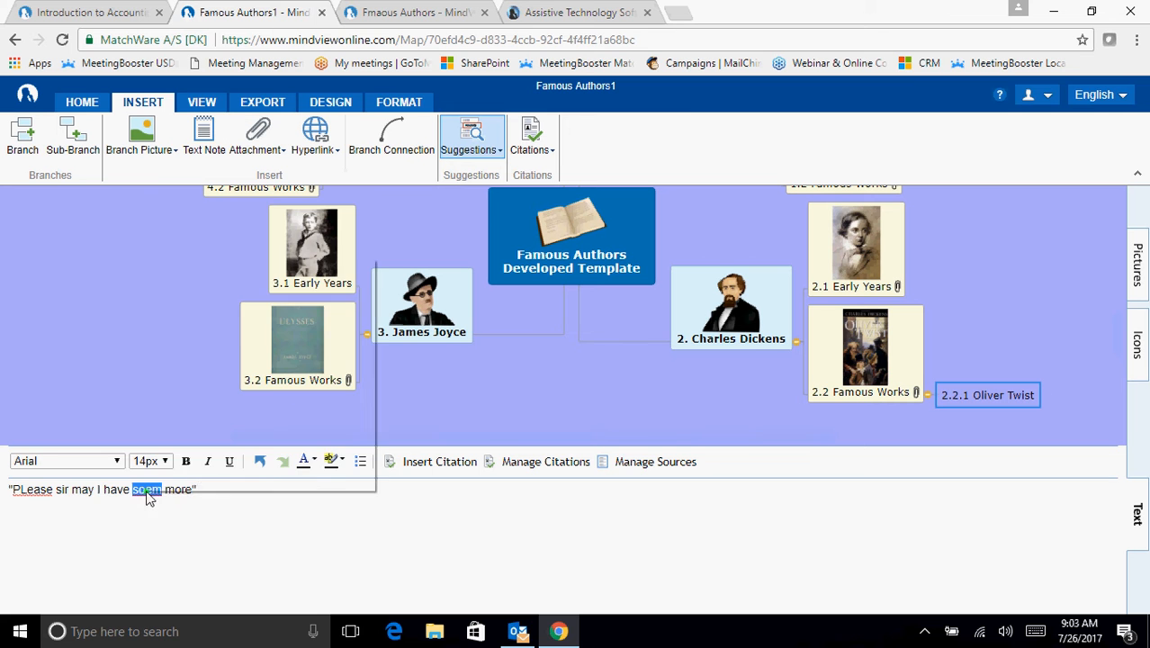
pyautogui.click(180, 289)
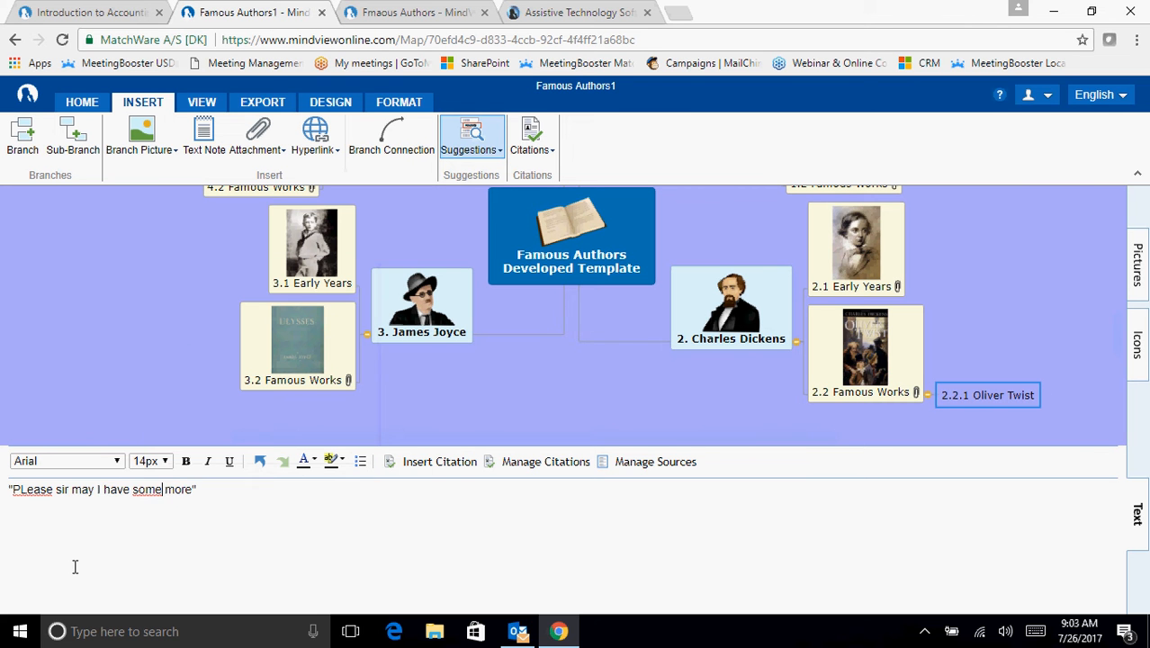
pyautogui.rightClick(34, 498)
pyautogui.click(72, 290)
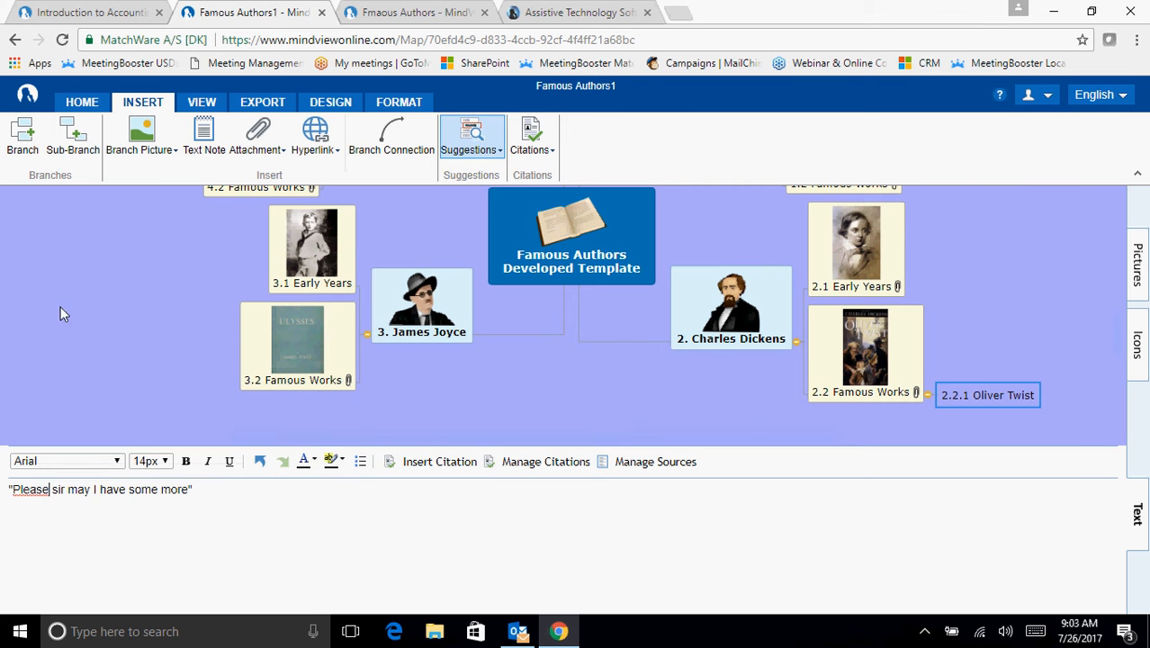
pyautogui.click(221, 488)
# - Start a new source in the map's source manager and search the WorldCat catalogue for "oliver twist"
pyautogui.click(552, 155)
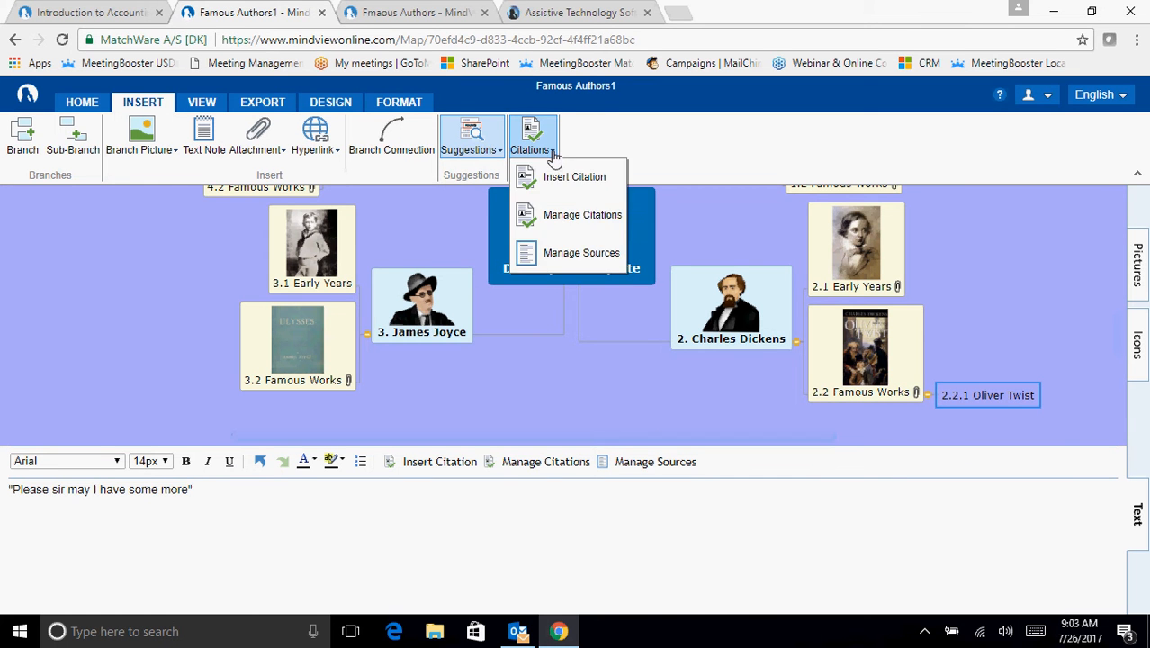
pyautogui.click(574, 257)
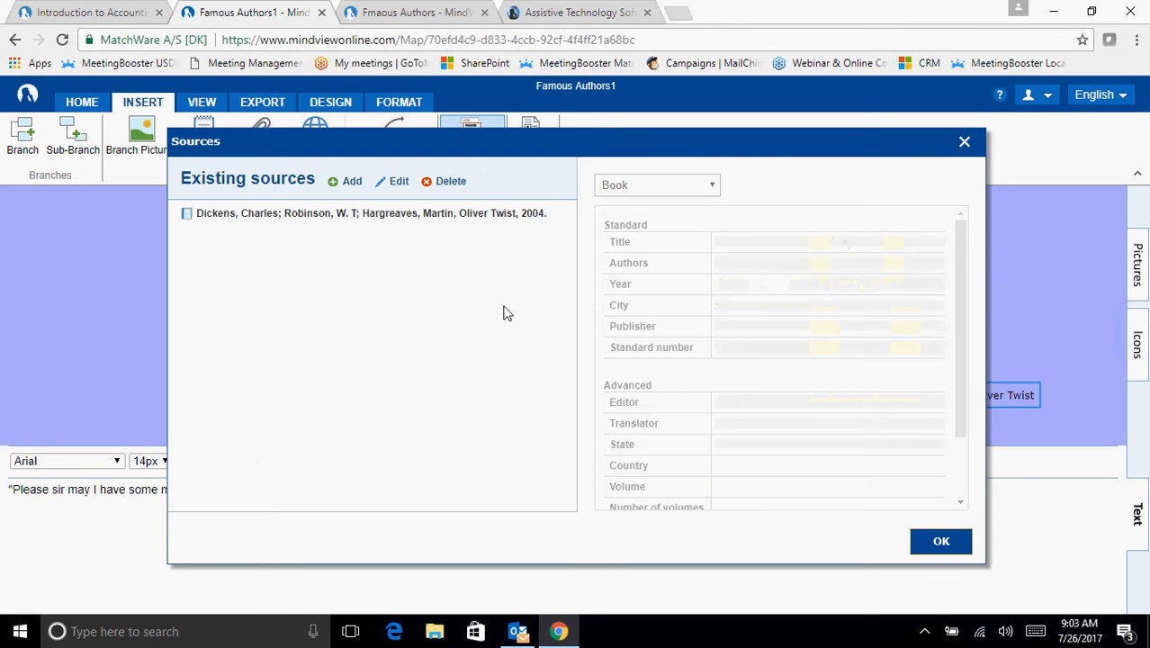
pyautogui.click(345, 182)
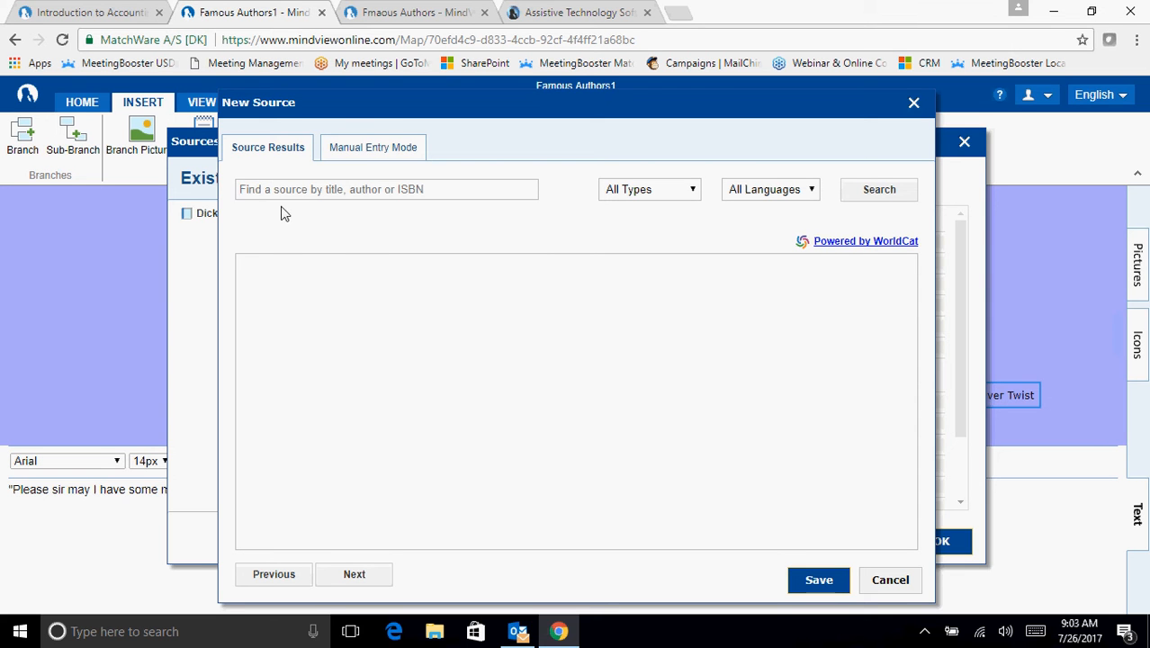
pyautogui.moveTo(554, 108); pyautogui.dragTo(524, 106)
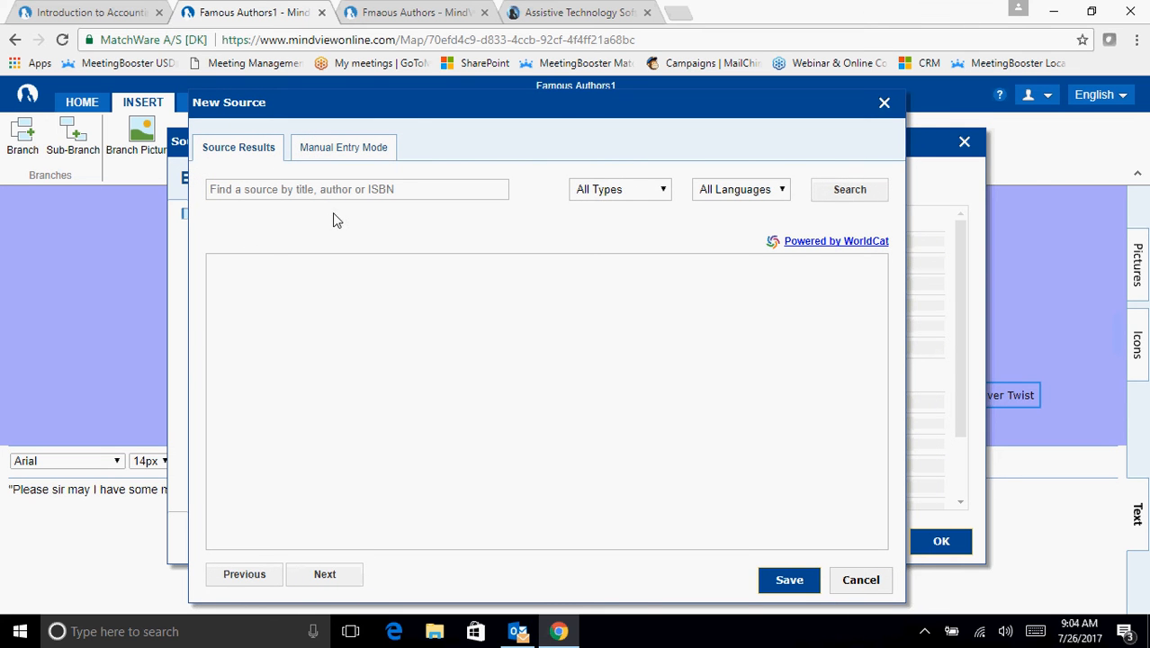
pyautogui.click(407, 191)
pyautogui.write('oliver')
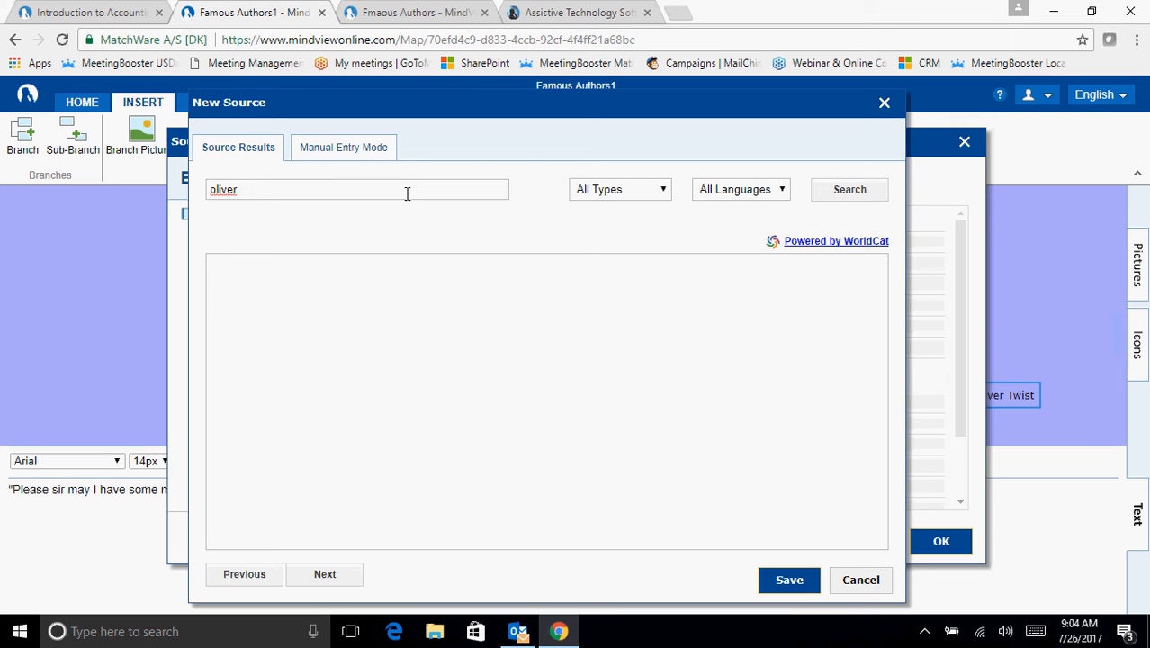
pyautogui.write(' twist')
pyautogui.click(850, 192)
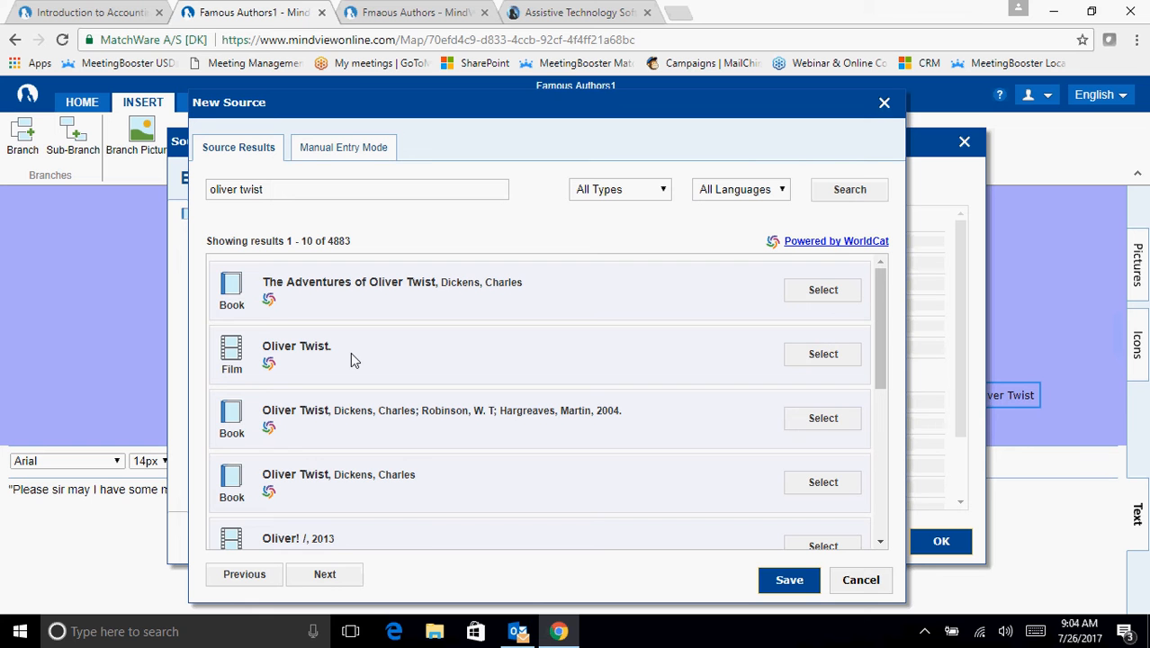
# - Add the Charles Dickens book The Adventures of Oliver Twist from the search results to the map's sources
pyautogui.click(821, 289)
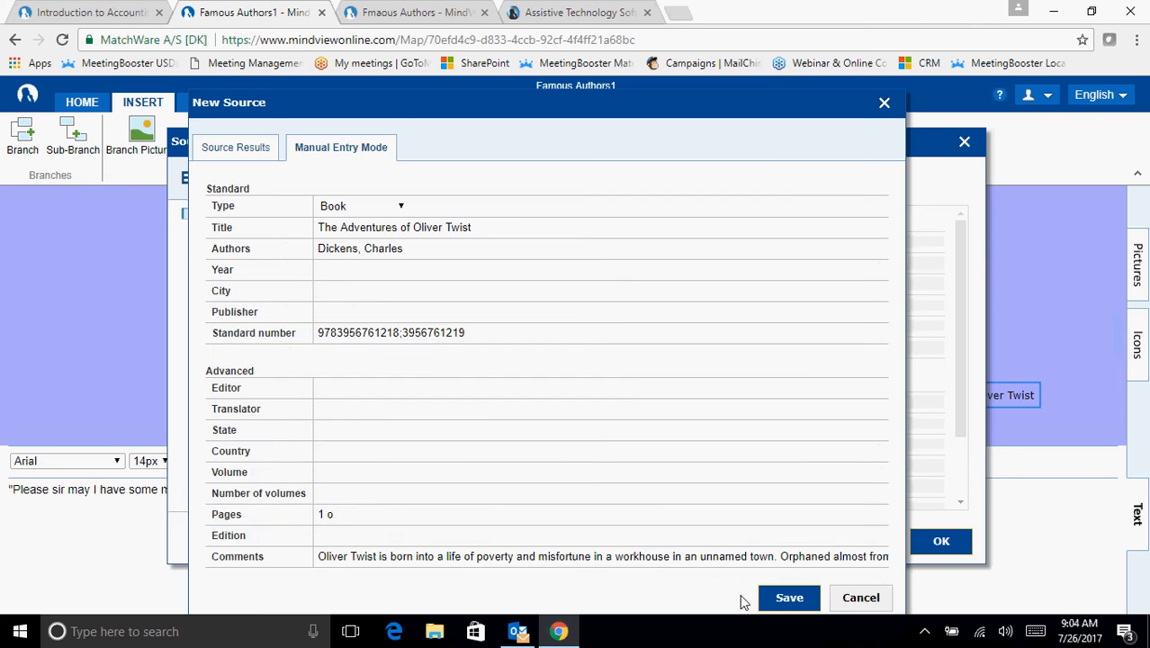
pyautogui.click(788, 599)
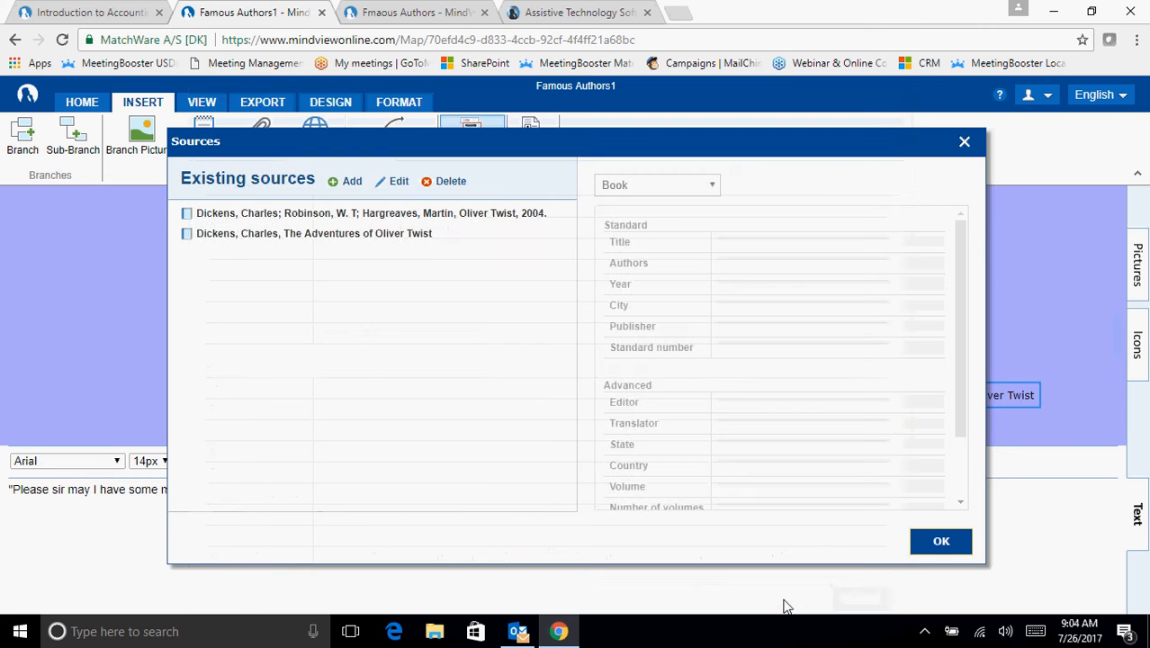
pyautogui.click(941, 542)
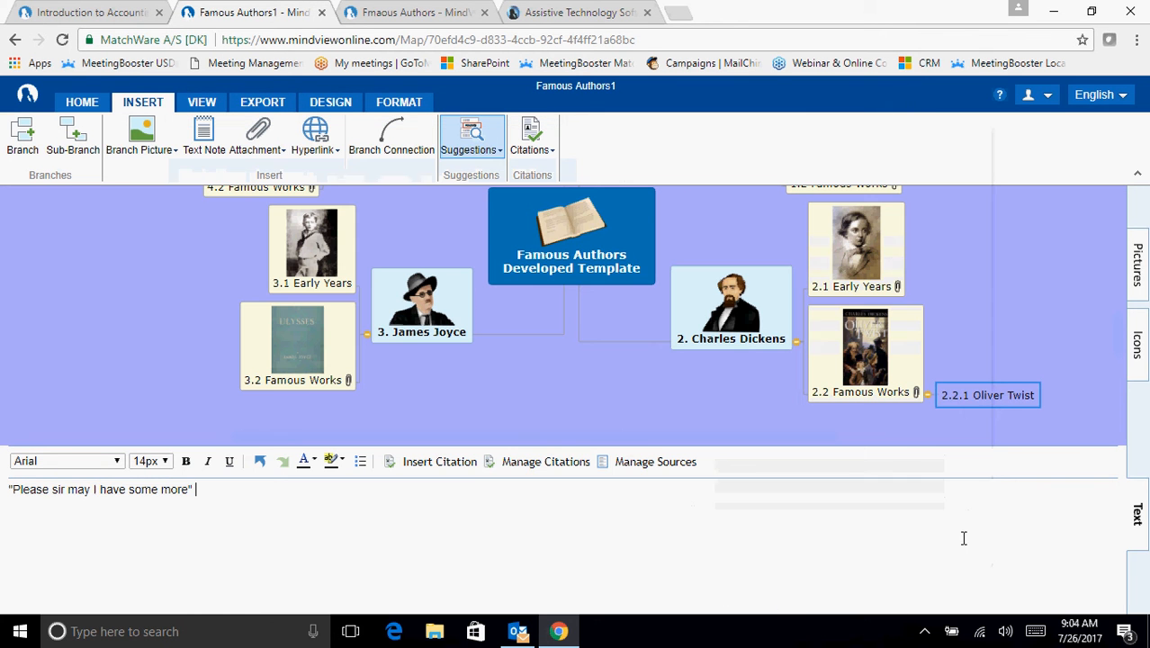
# - Insert a citation of the 2004 Oliver Twist source with page number 22 after the quote, and close the text note
pyautogui.click(443, 464)
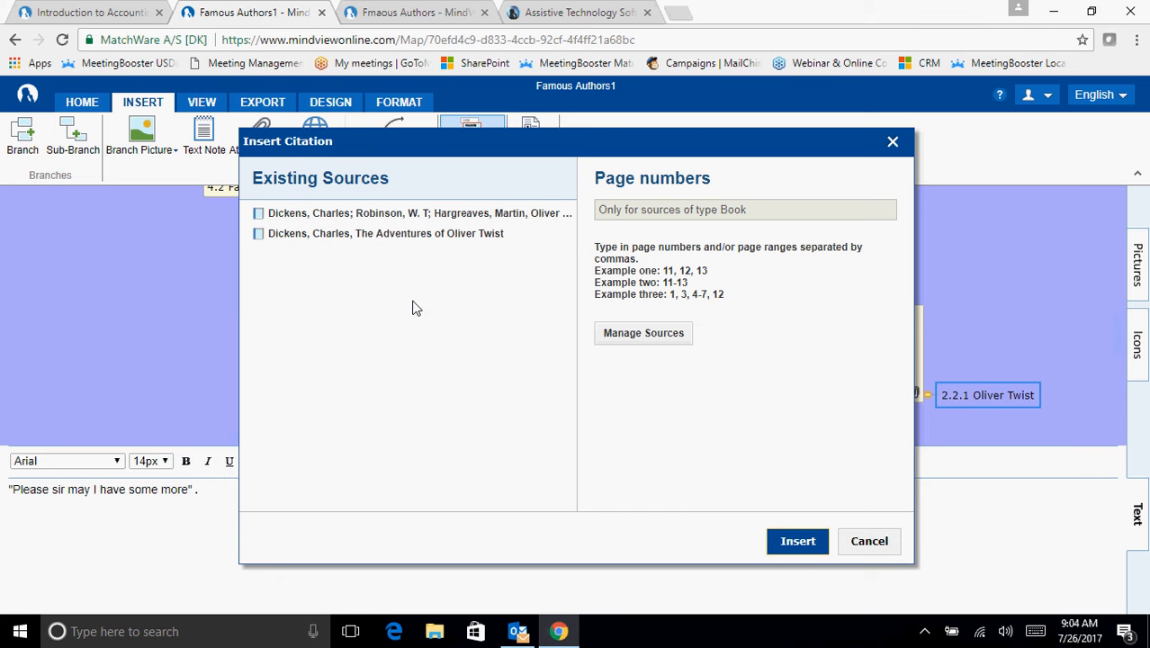
pyautogui.click(383, 216)
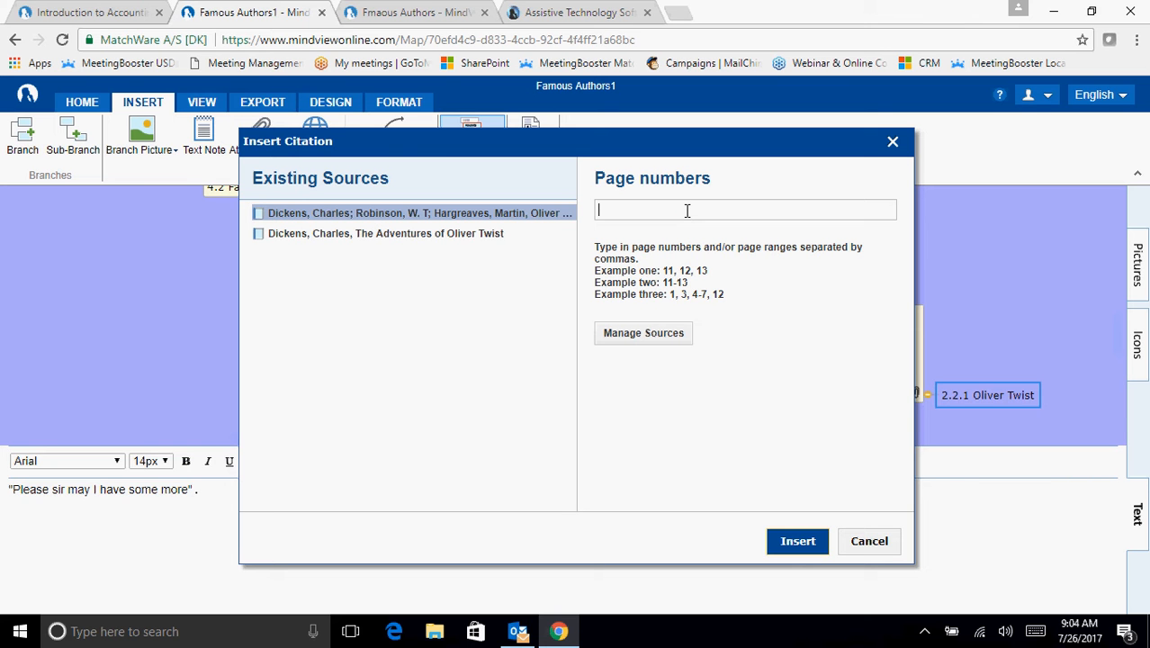
pyautogui.write('22')
pyautogui.click(810, 541)
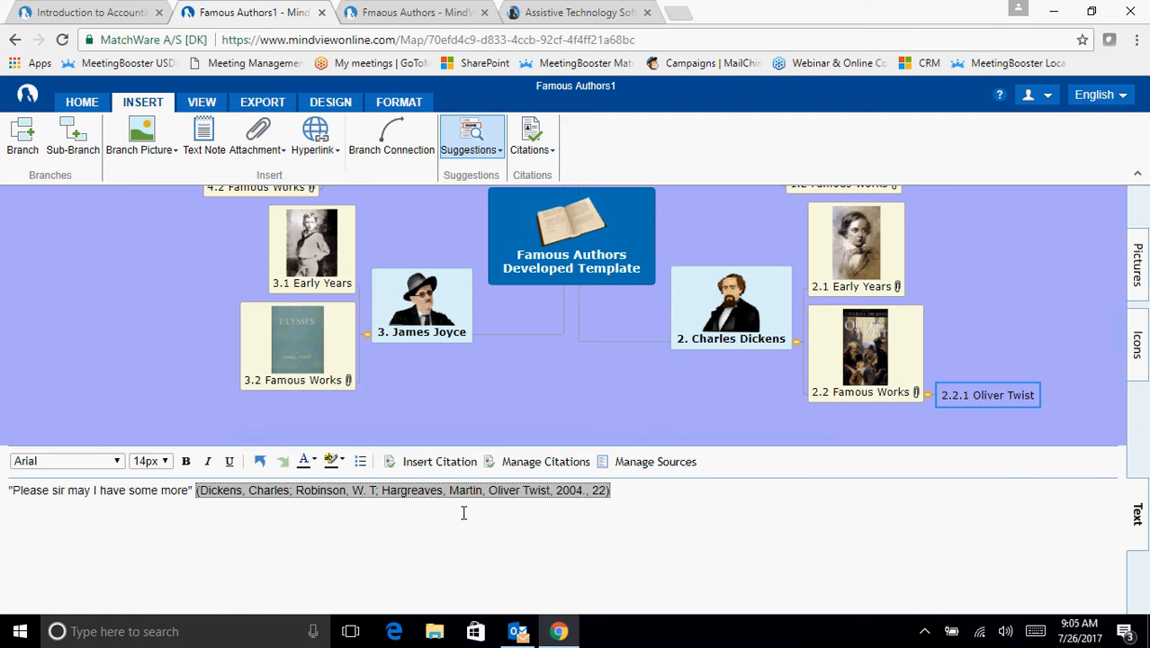
pyautogui.click(1137, 515)
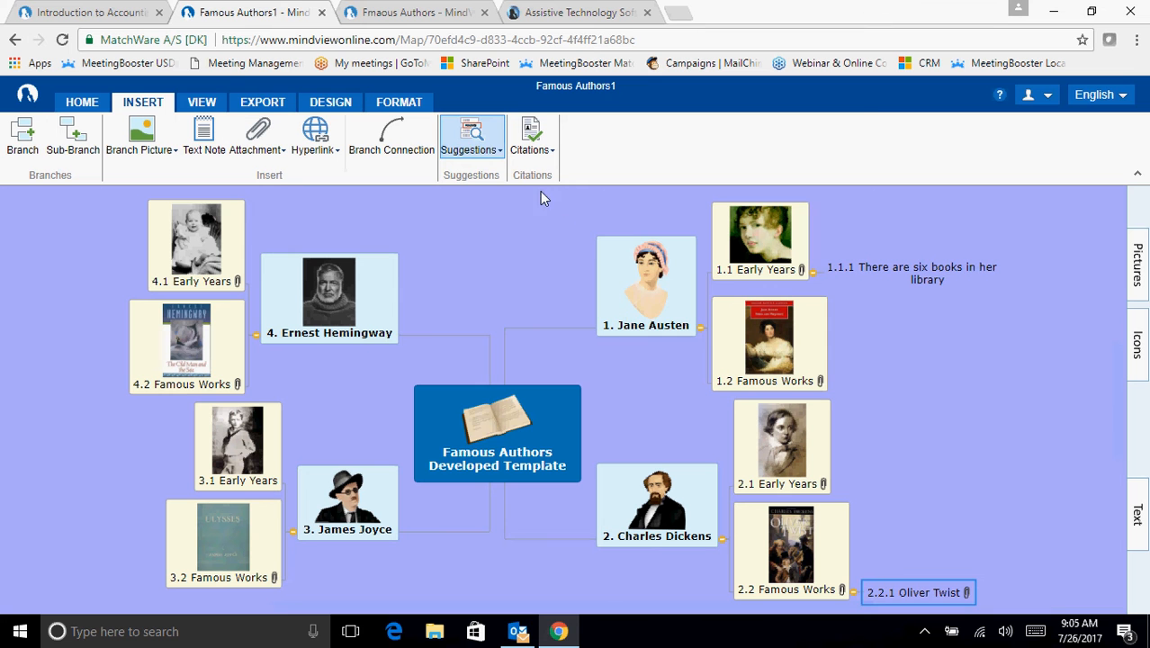
# - Export the map to Microsoft Word on the local drive with the APA Style template and the default document properties
pyautogui.click(265, 106)
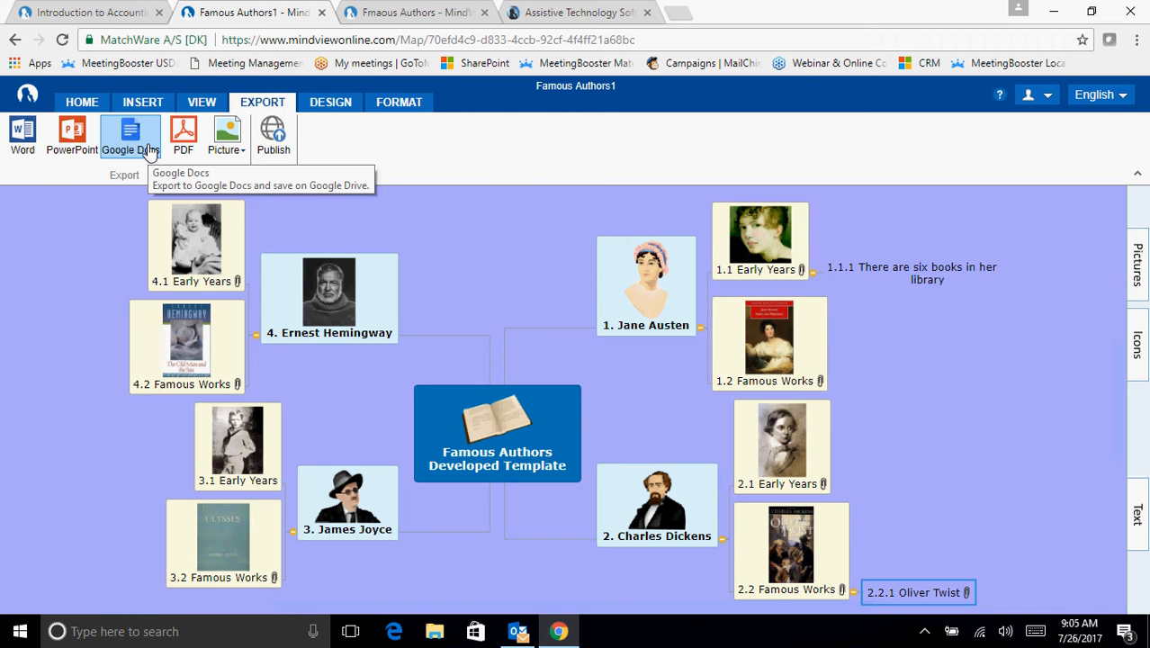
pyautogui.click(20, 144)
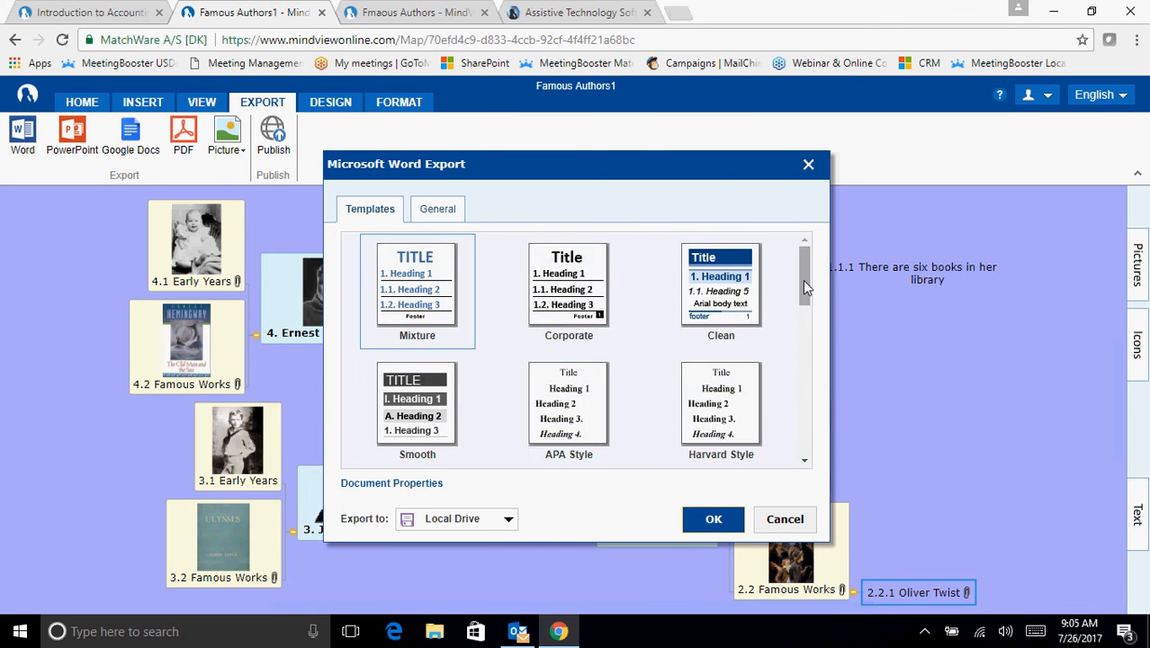
pyautogui.moveTo(803, 280); pyautogui.dragTo(804, 318)
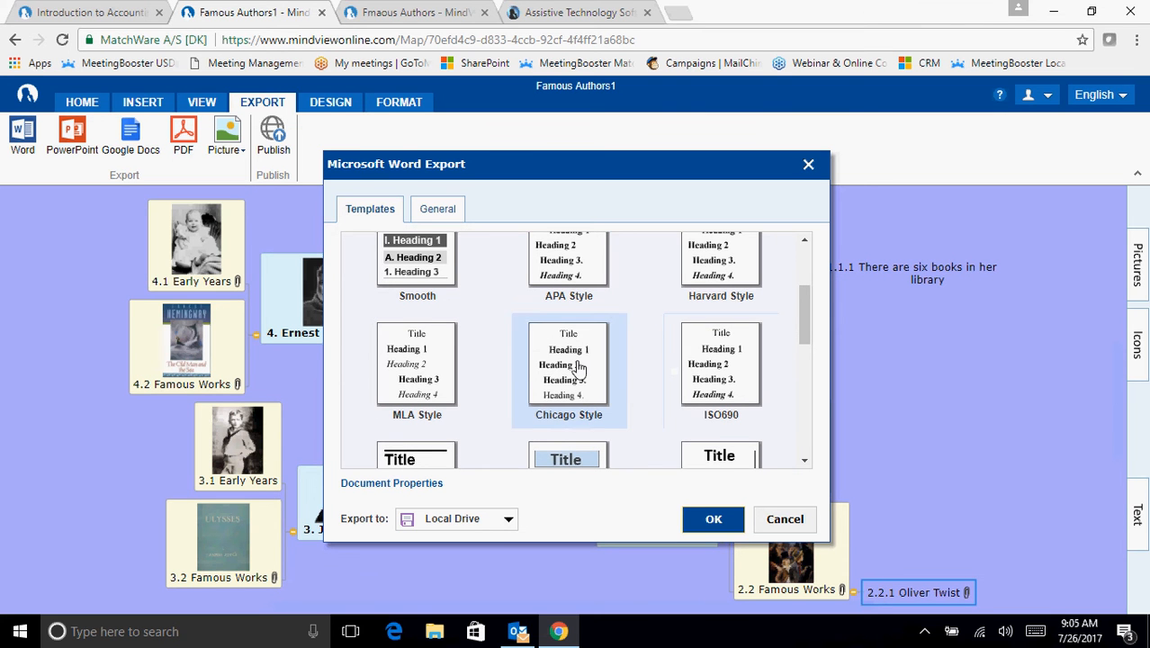
pyautogui.click(552, 262)
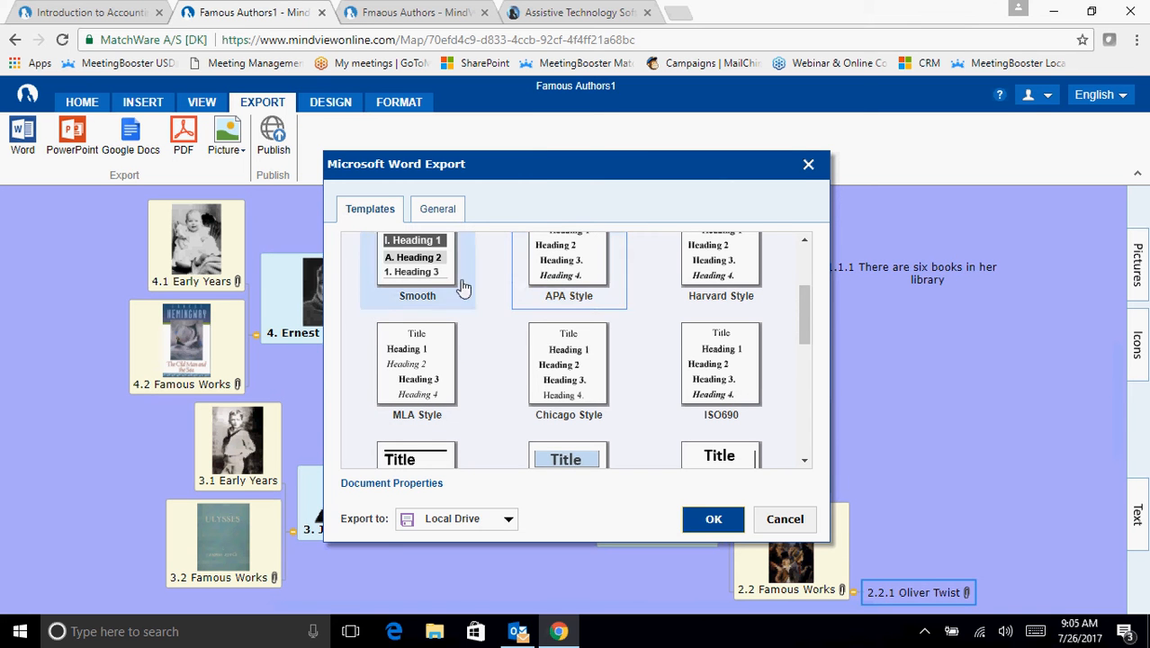
pyautogui.click(438, 209)
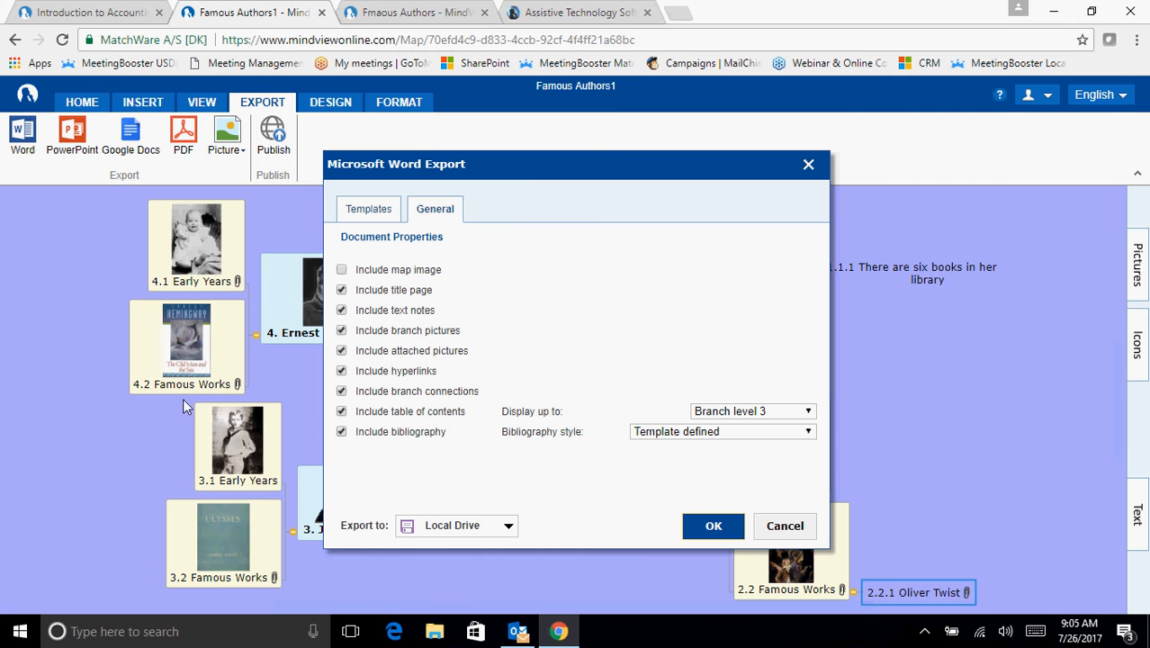
pyautogui.moveTo(518, 171); pyautogui.dragTo(792, 123)
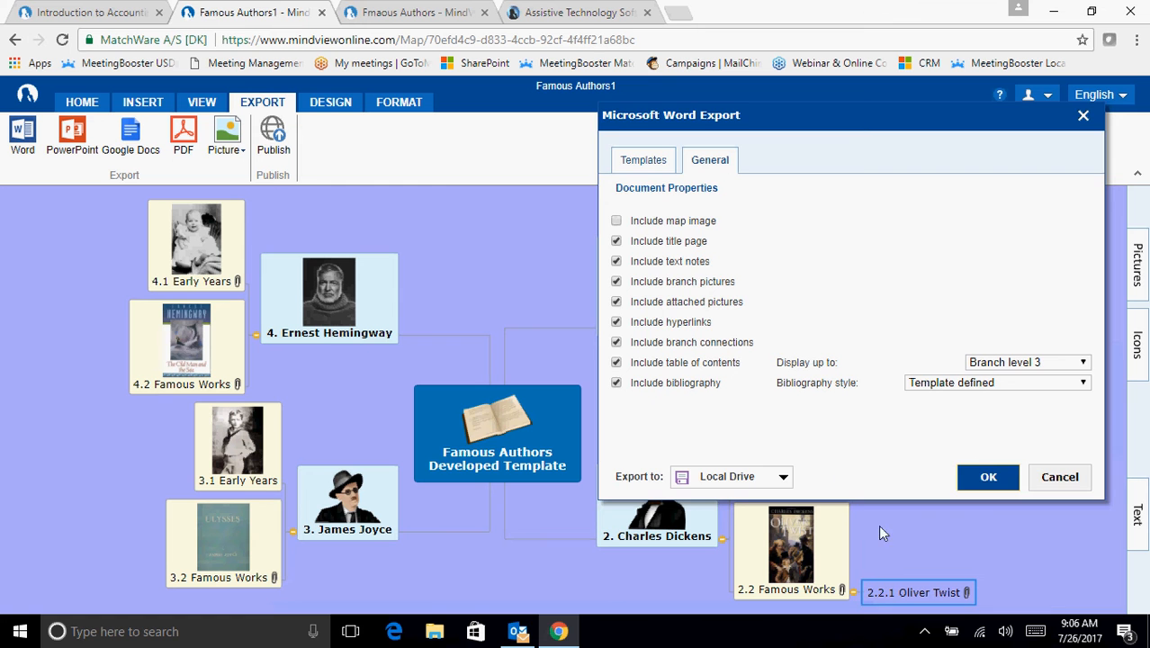
pyautogui.click(996, 479)
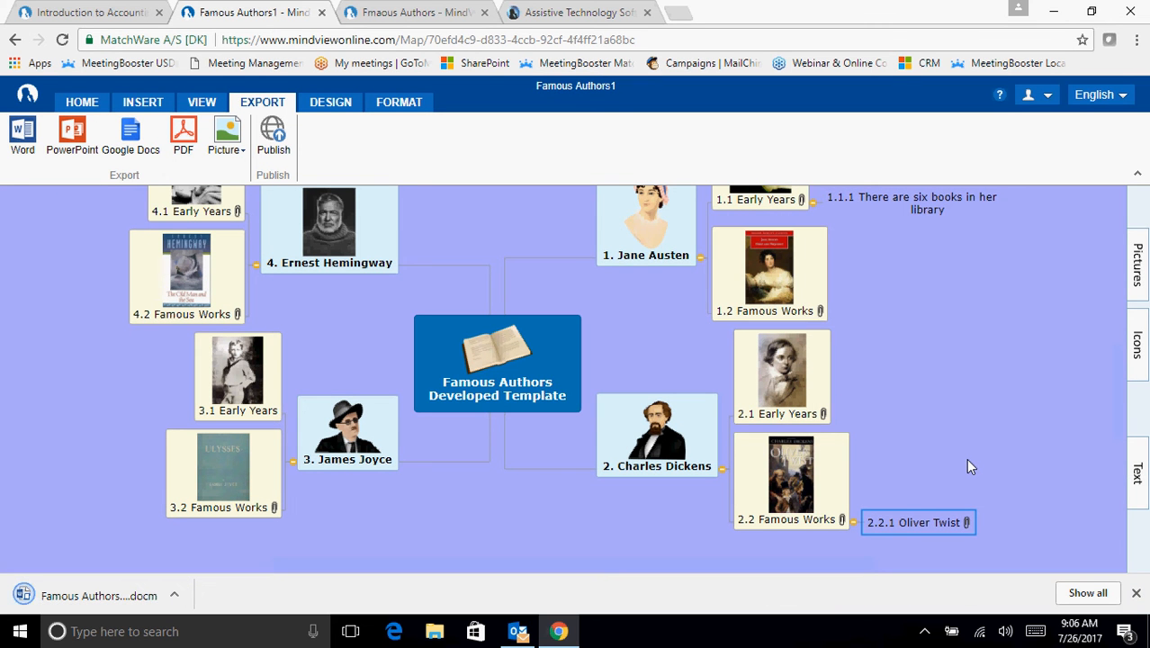
# - Open the exported Famous Authors document in Word, enable editing, update its fields and enable the macro content
pyautogui.click(72, 596)
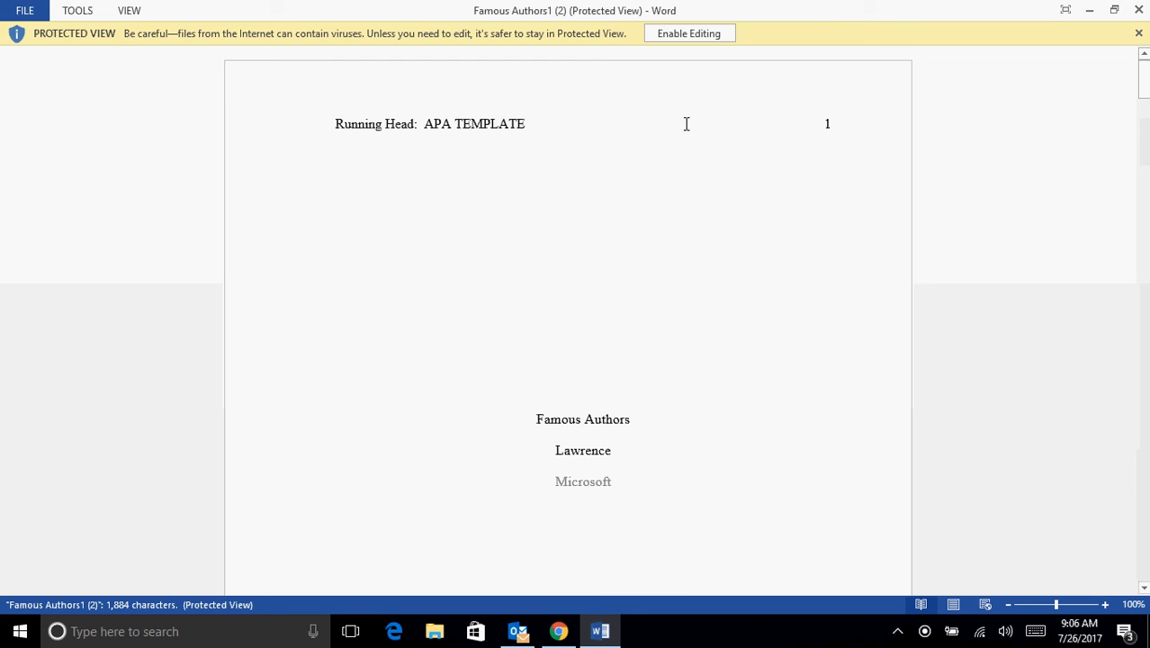
pyautogui.click(707, 36)
pyautogui.click(551, 351)
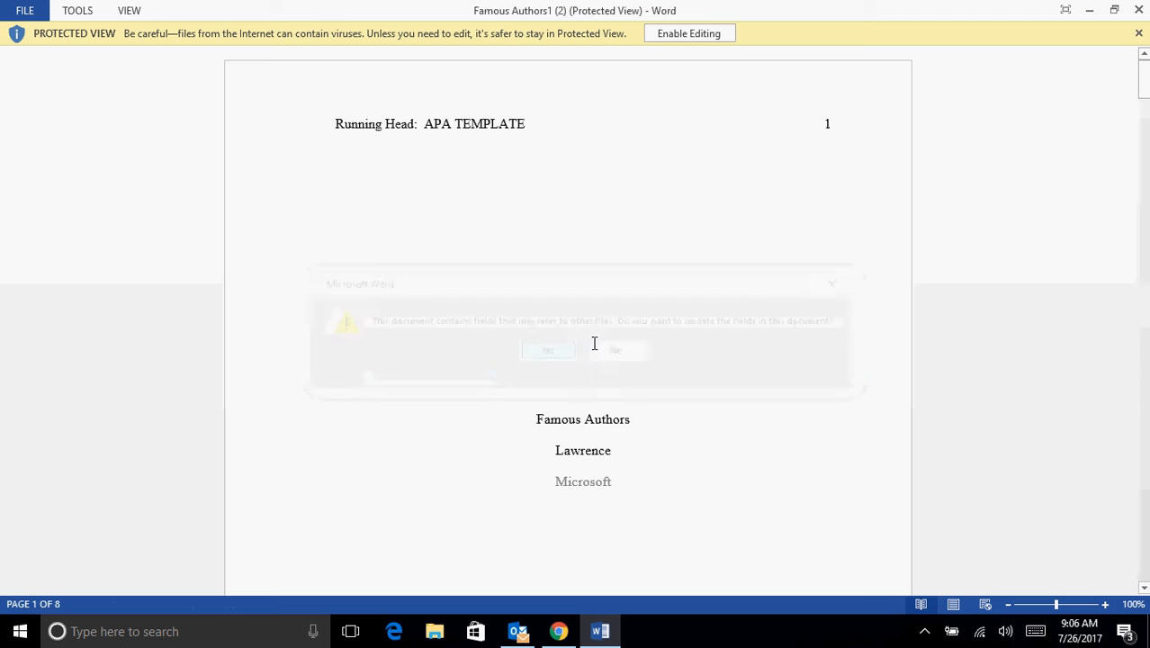
pyautogui.scroll(-5, 846, 380)
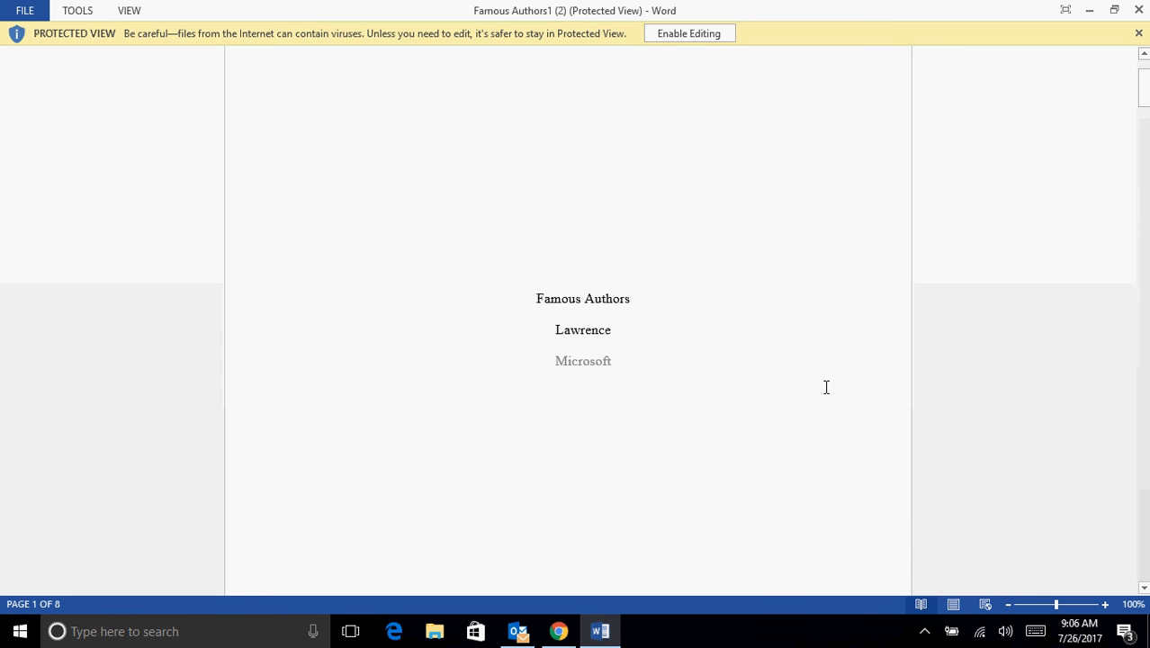
pyautogui.scroll(-4, 822, 384)
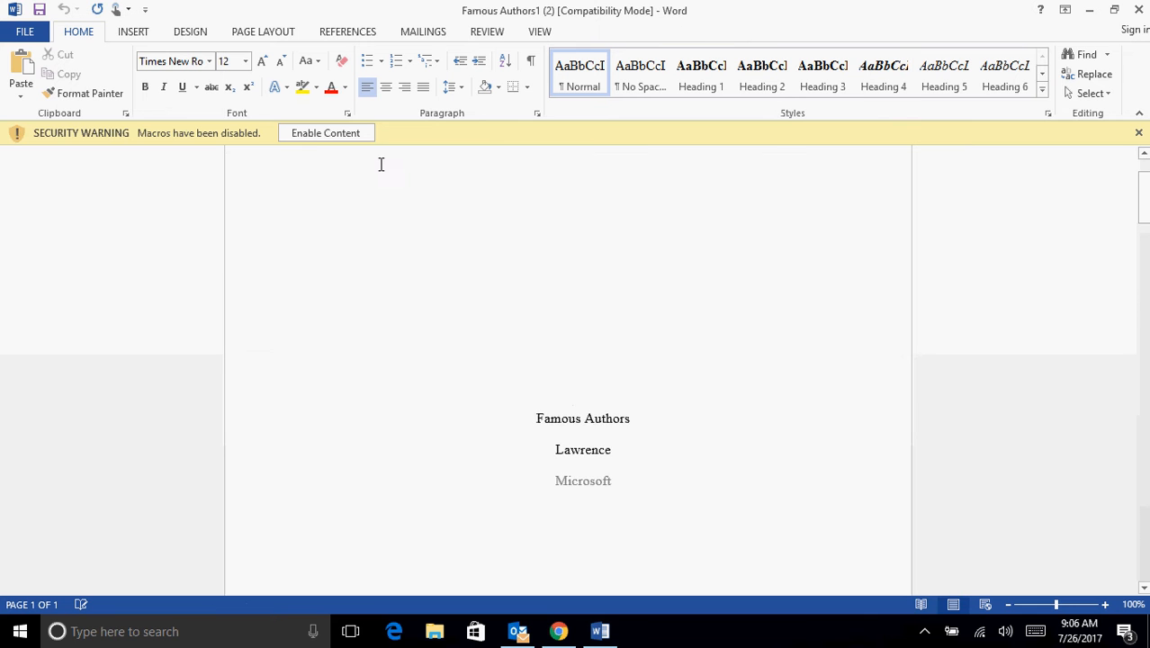
pyautogui.click(324, 132)
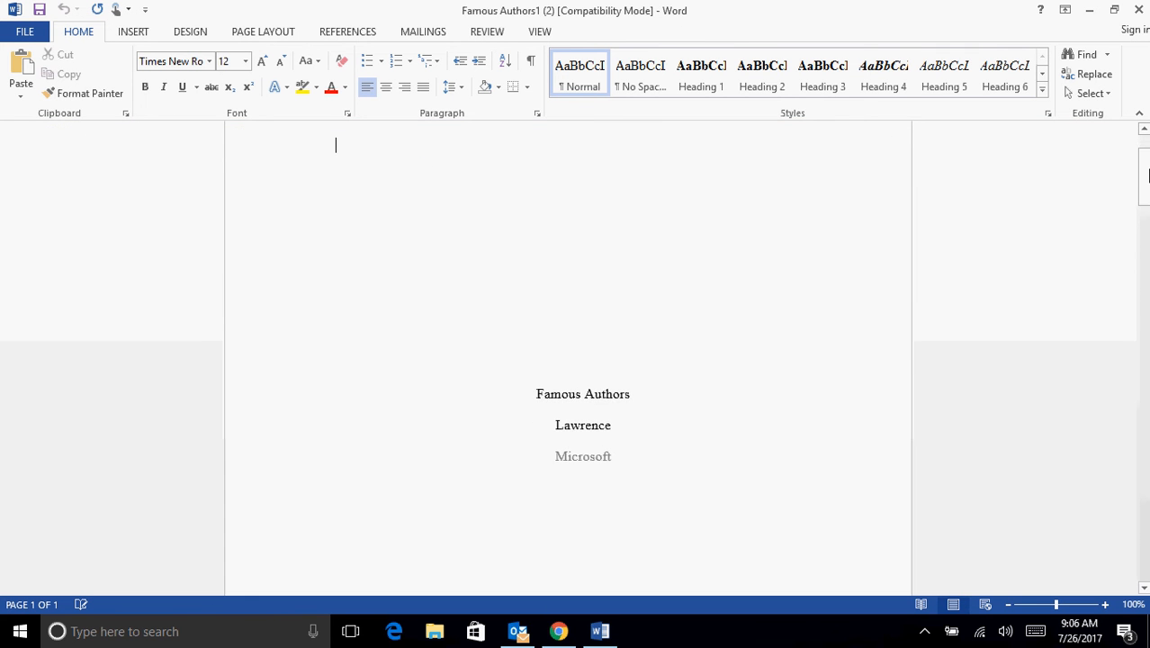
# - Examine the table of contents, follow its Jane Austen entry and read that section of the exported document
pyautogui.moveTo(1143, 200); pyautogui.dragTo(1134, 266)
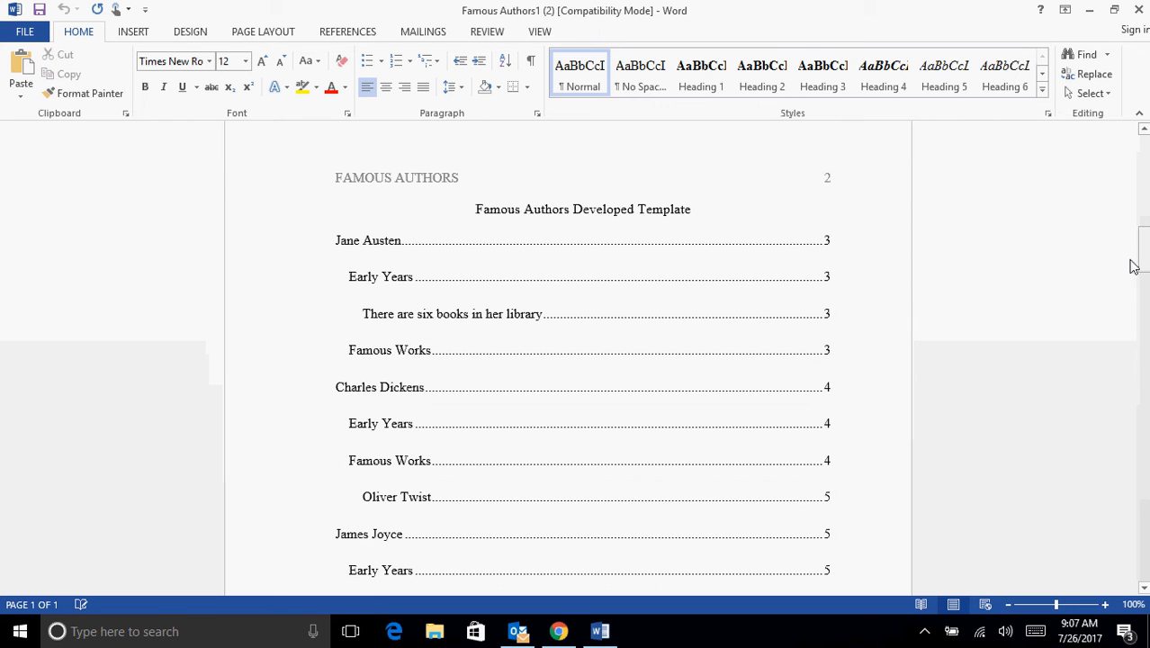
pyautogui.click(361, 241)
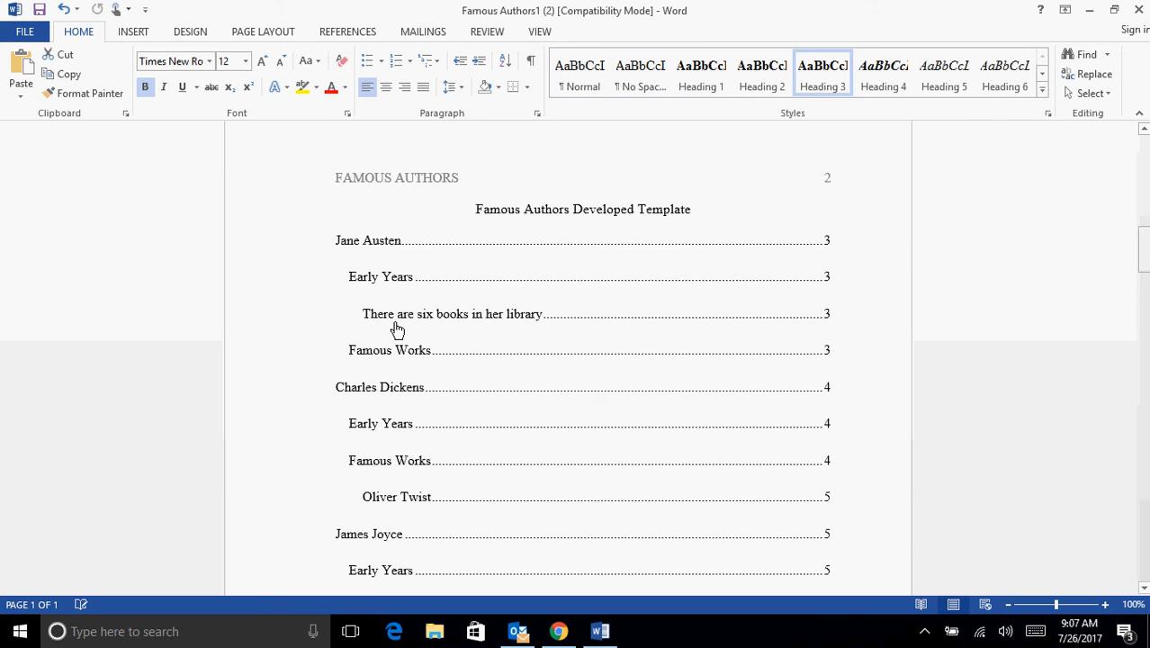
pyautogui.keyDown('ctrl'); pyautogui.click(373, 249); pyautogui.keyUp('ctrl')
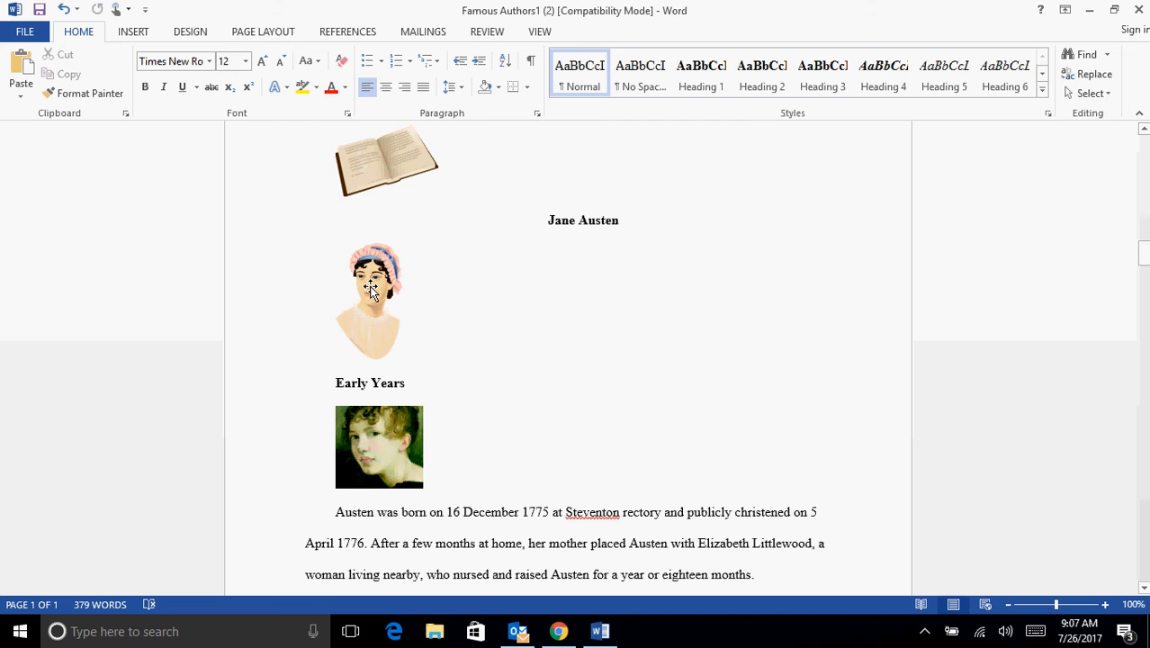
pyautogui.scroll(-3, 522, 361)
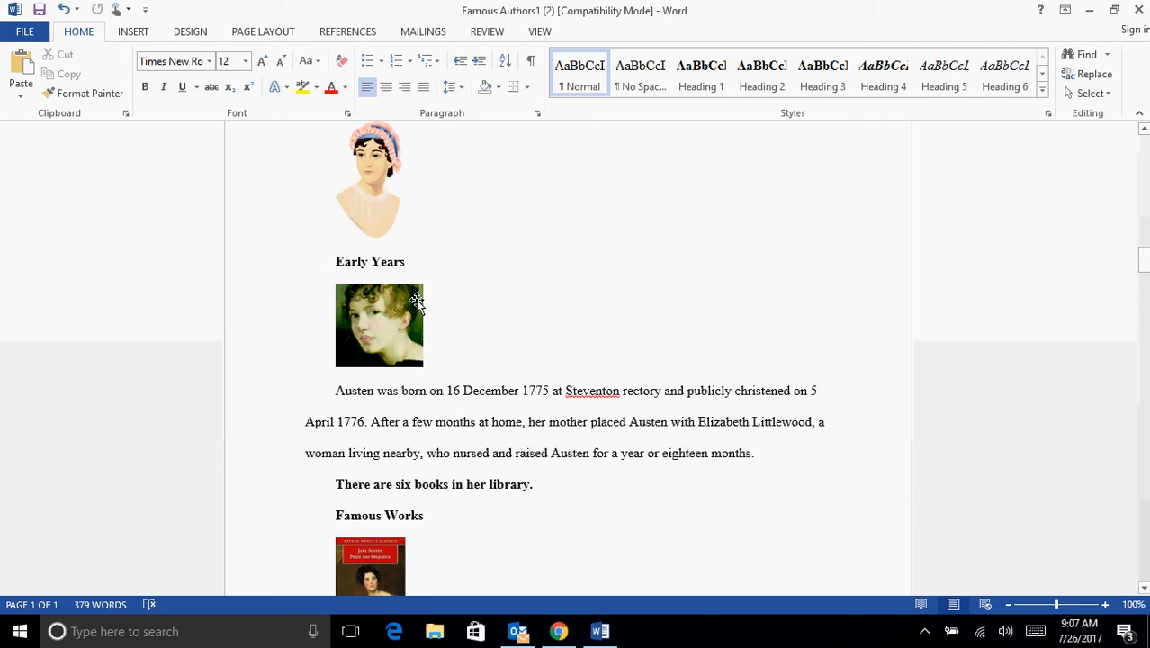
# - Examine the rest of the exported document, from Jane Austen's Early Years through the cited Oliver Twist quote to the References page, and minimize Word
pyautogui.moveTo(565, 452); pyautogui.dragTo(448, 391)
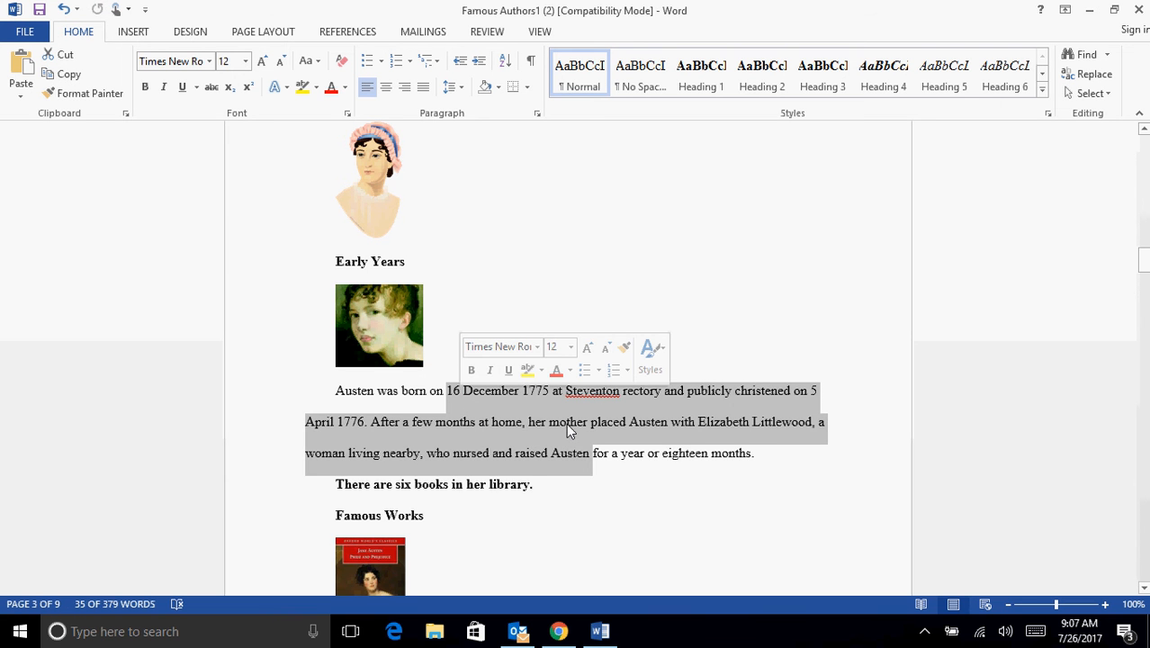
pyautogui.click(851, 455)
pyautogui.scroll(-1, 832, 450)
pyautogui.scroll(-3, 752, 426)
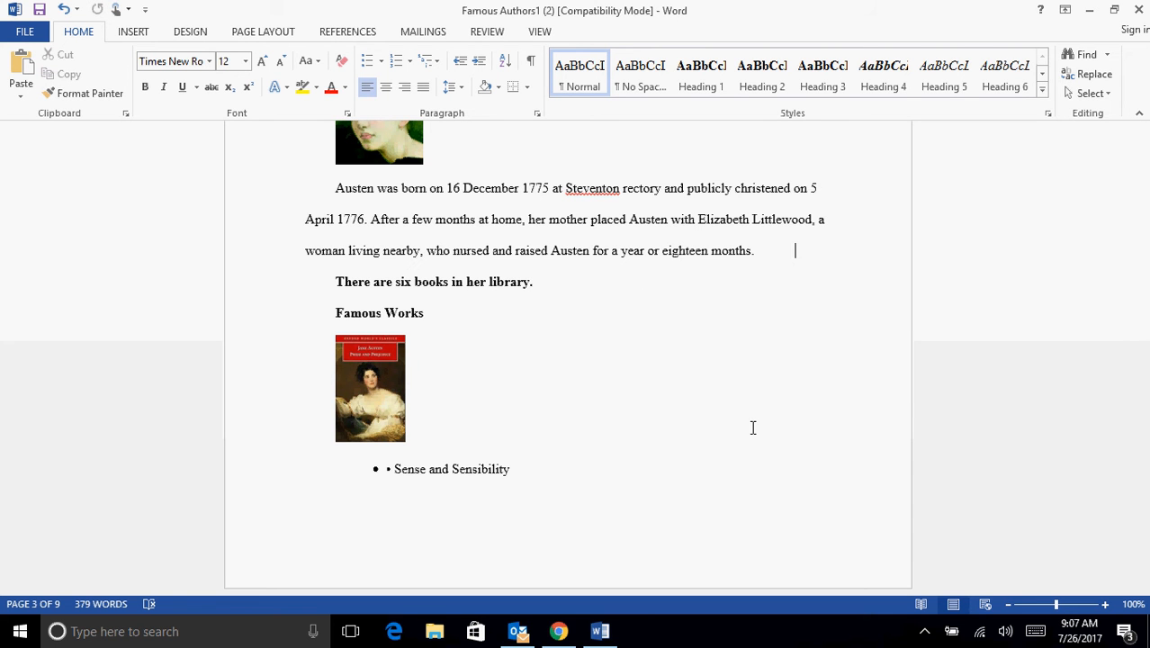
pyautogui.scroll(-7, 753, 428)
pyautogui.scroll(-12, 757, 418)
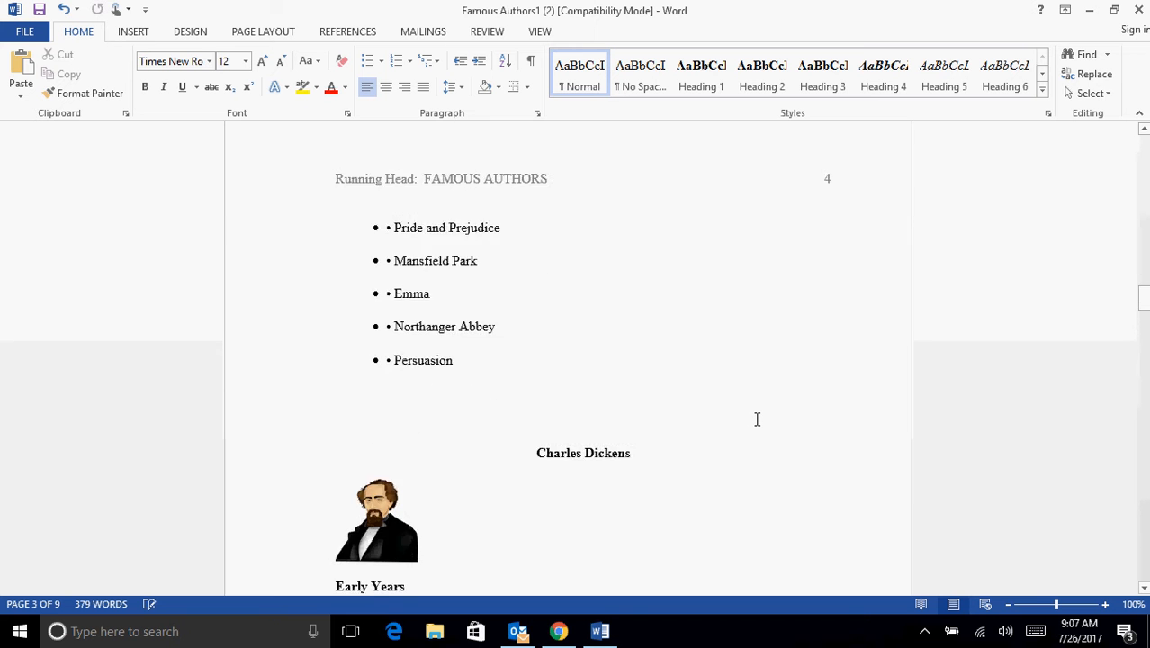
pyautogui.scroll(-15, 757, 418)
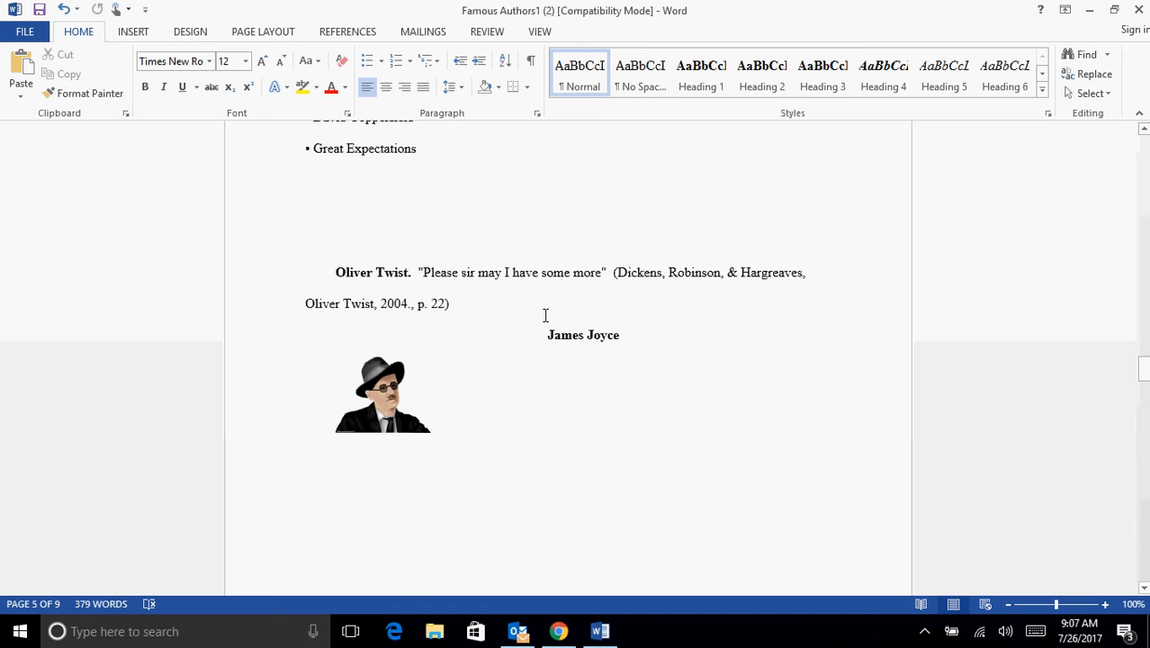
pyautogui.scroll(-9, 662, 405)
pyautogui.scroll(-18, 662, 407)
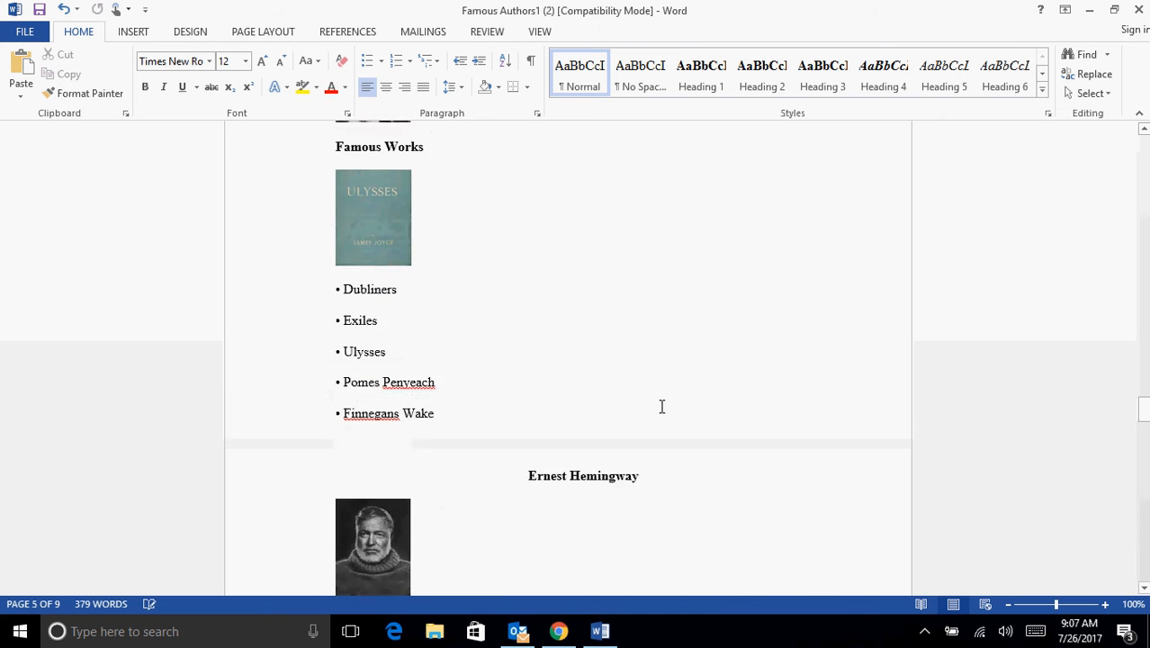
pyautogui.scroll(-17, 661, 399)
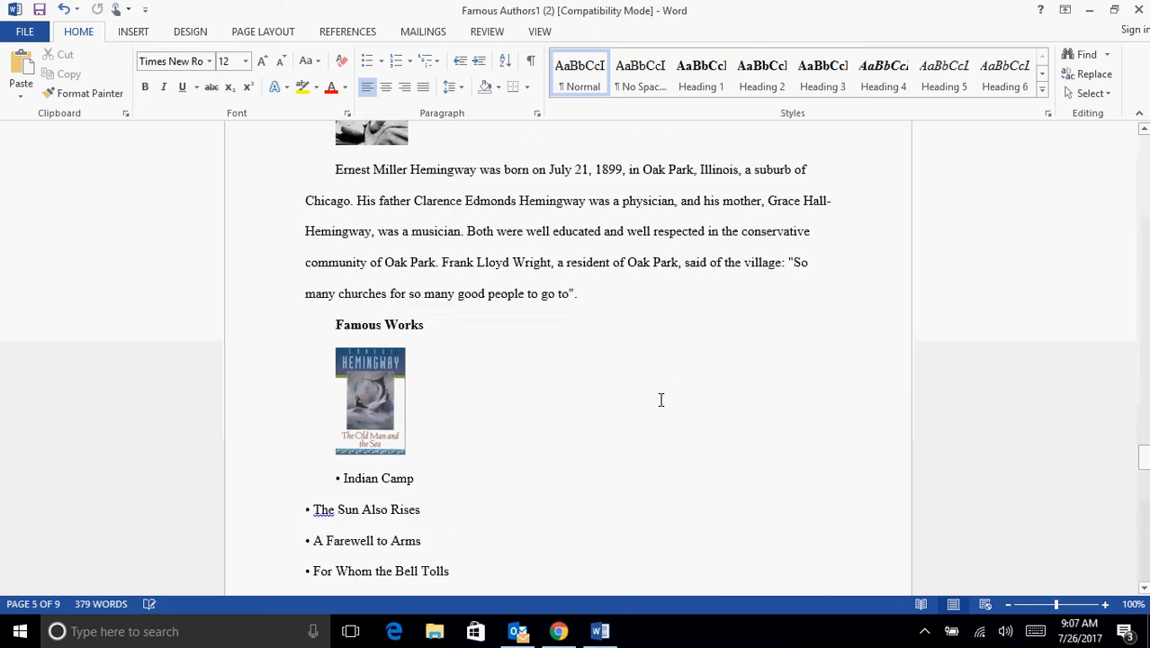
pyautogui.scroll(-10, 661, 387)
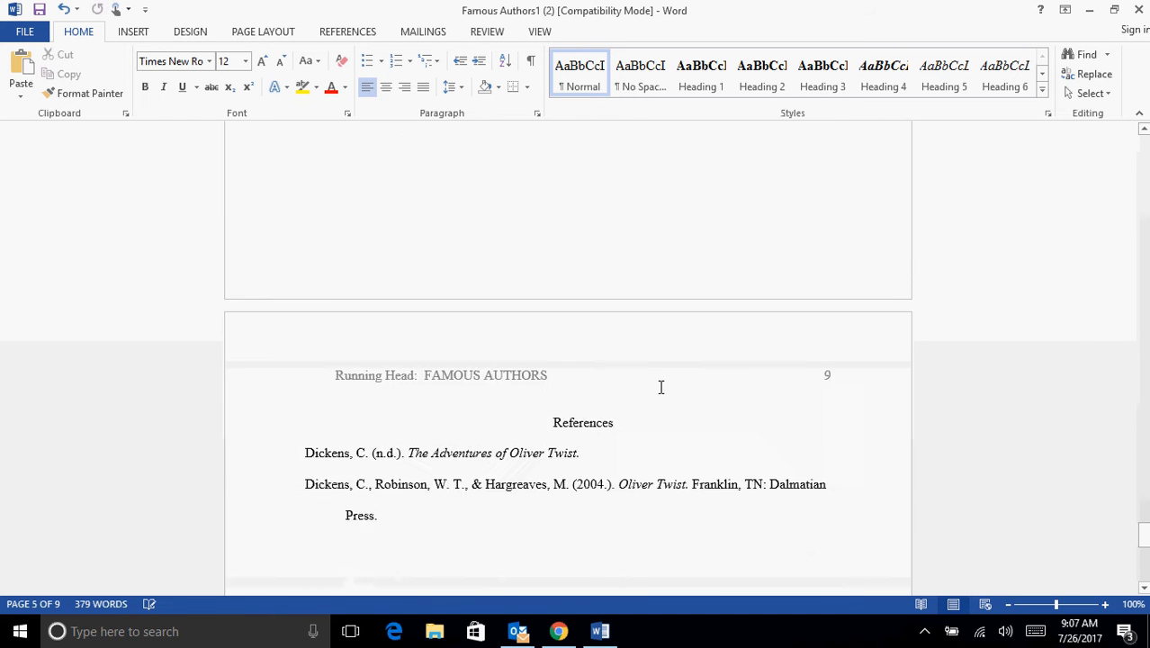
pyautogui.click(577, 414)
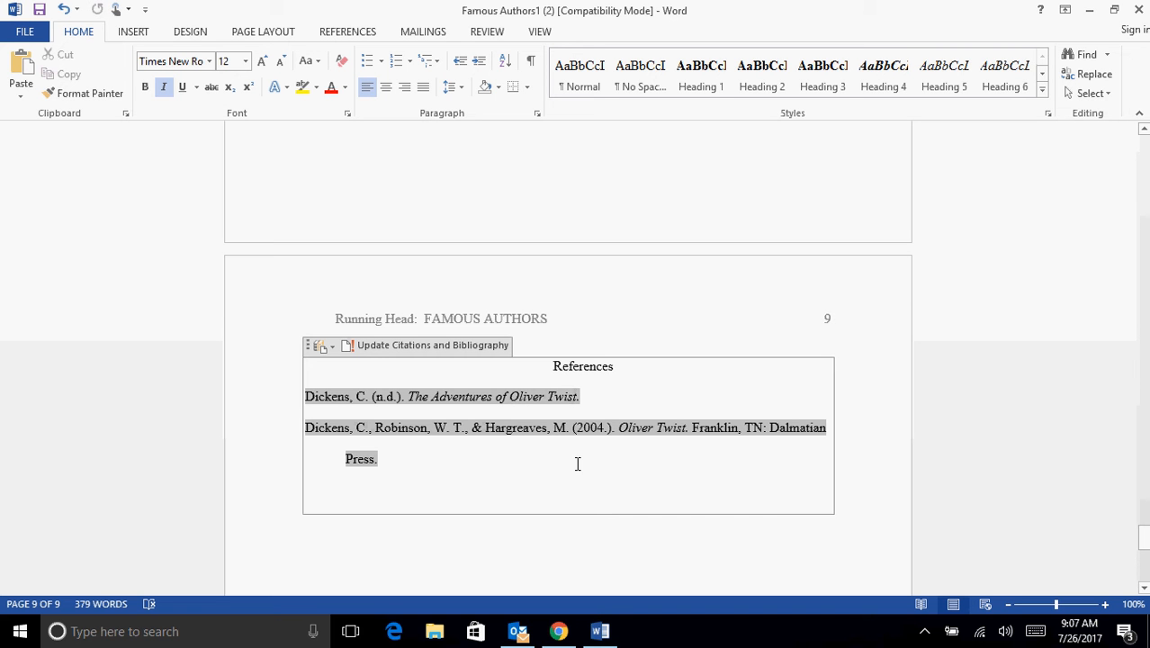
pyautogui.click(1091, 11)
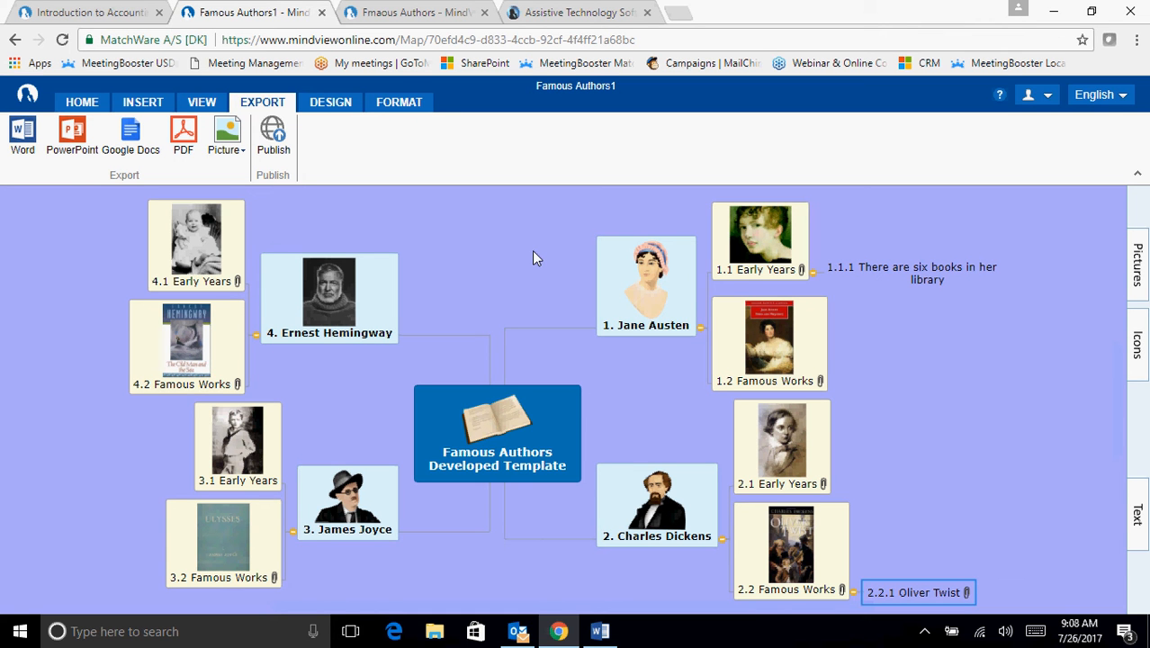
# - Export the Famous Authors map to Microsoft PowerPoint on the local drive with the Doodle template and the default general options
pyautogui.click(72, 136)
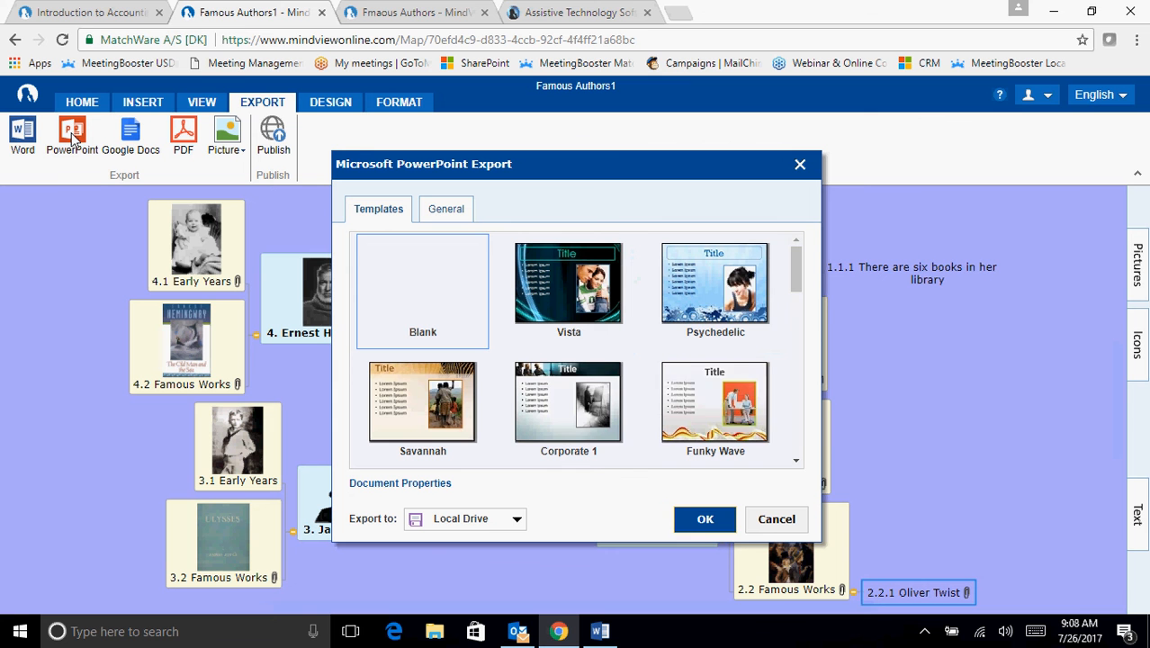
pyautogui.click(795, 461)
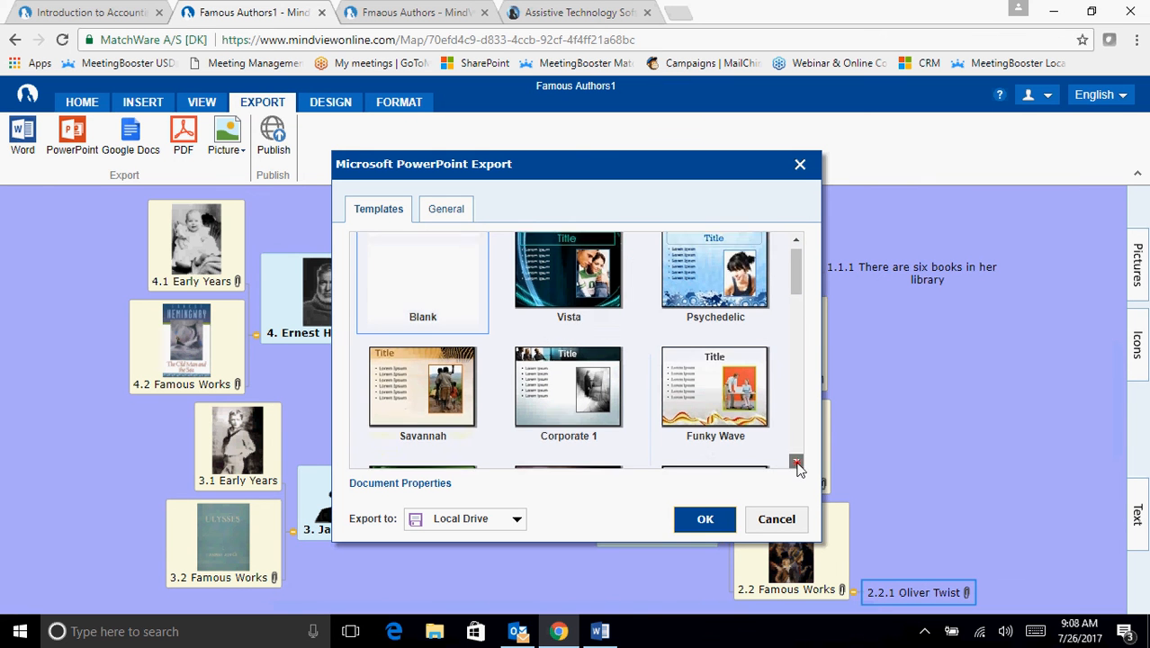
pyautogui.click(795, 462)
pyautogui.click(795, 461)
pyautogui.click(796, 462)
pyautogui.click(795, 461)
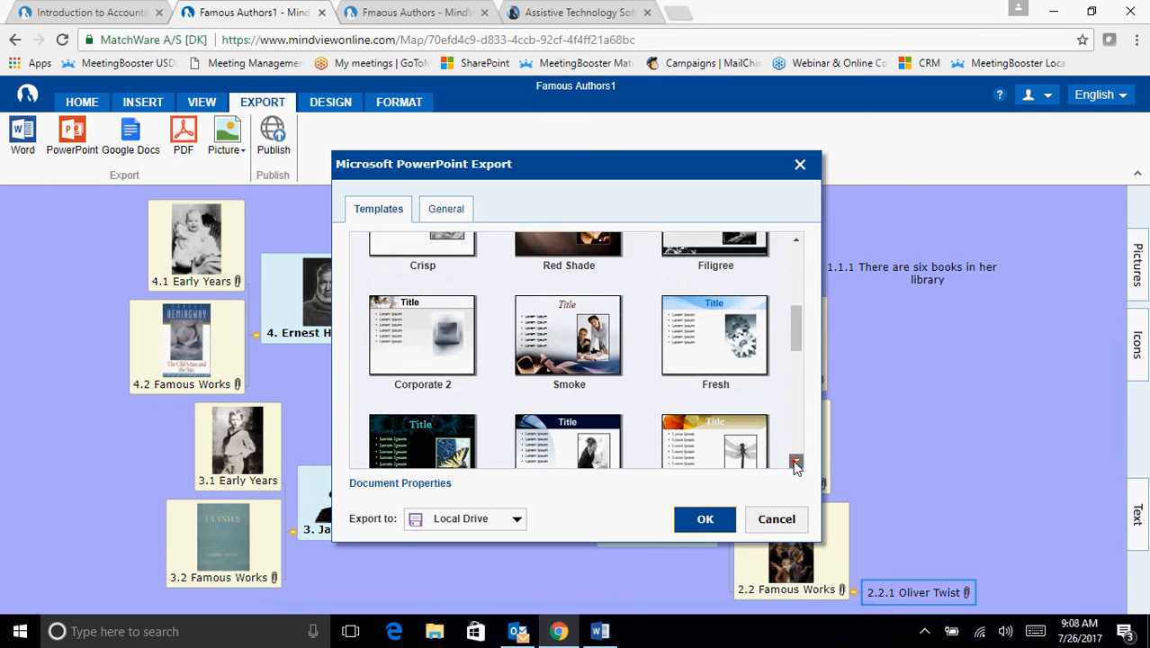
pyautogui.click(795, 462)
pyautogui.click(795, 461)
pyautogui.click(795, 462)
pyautogui.click(795, 461)
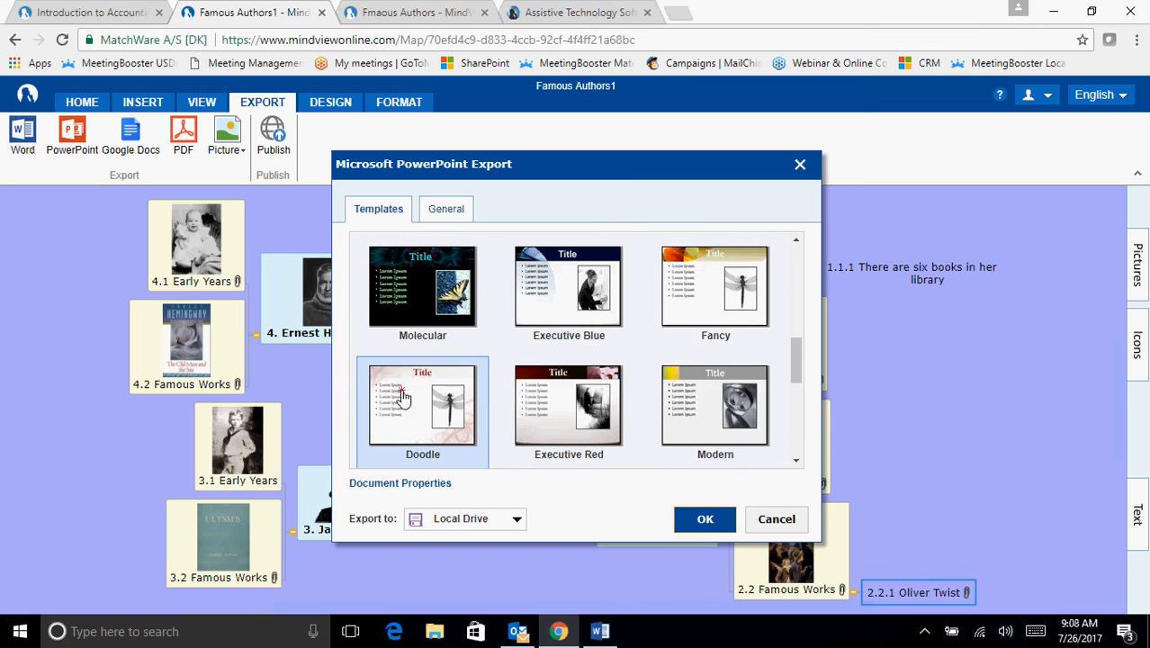
pyautogui.click(431, 423)
pyautogui.click(446, 215)
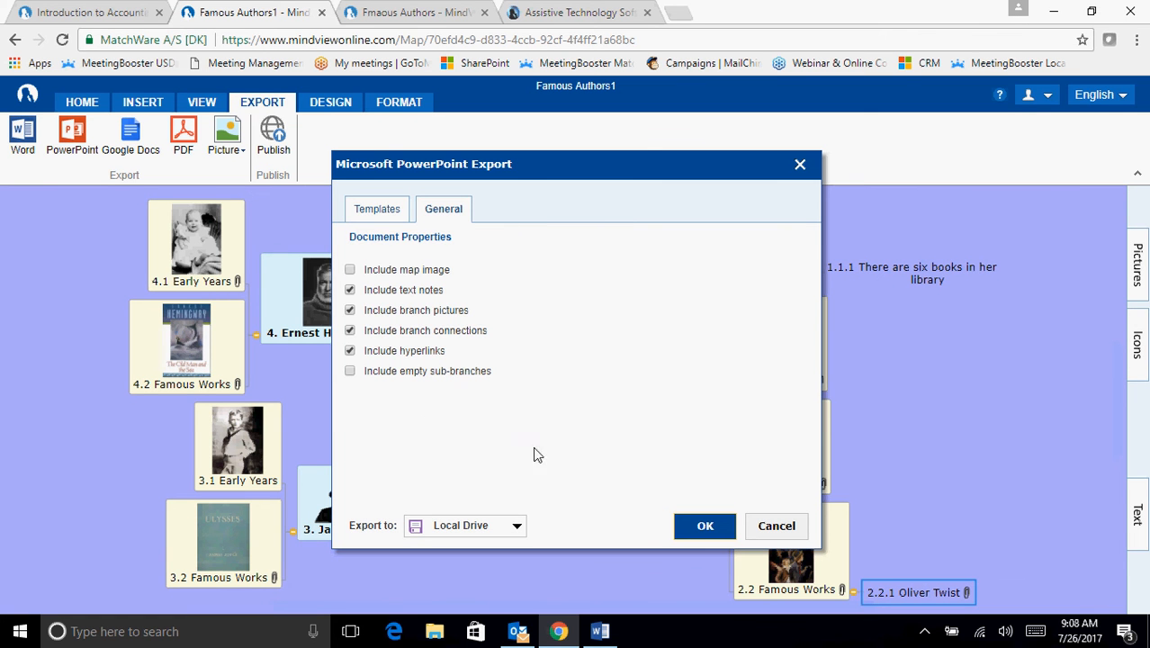
pyautogui.click(705, 528)
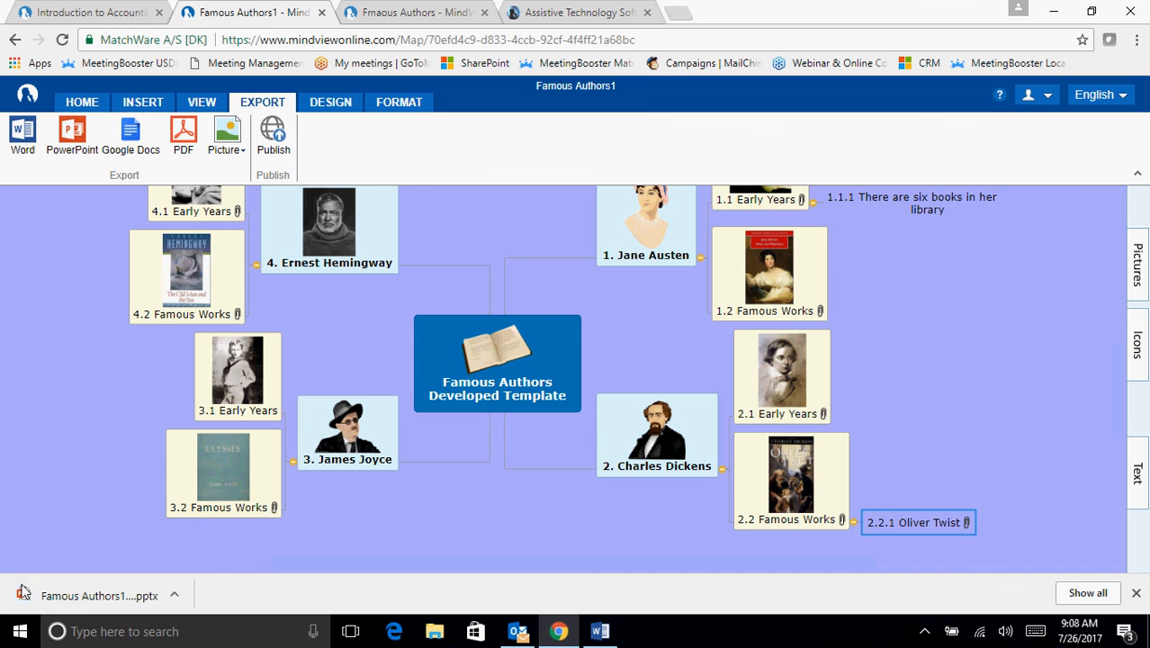
# - Open the exported Famous Authors presentation in PowerPoint, view Jane Austen's Early Years slide, look through all slide thumbnails and minimize the presentation
pyautogui.click(86, 605)
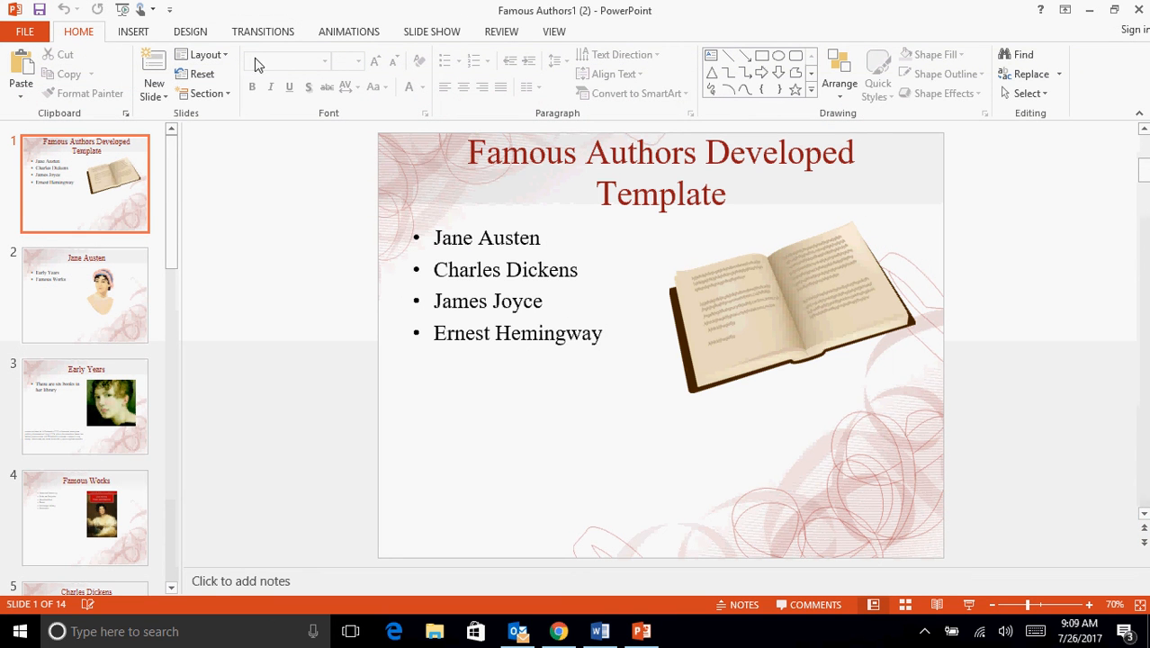
pyautogui.click(40, 402)
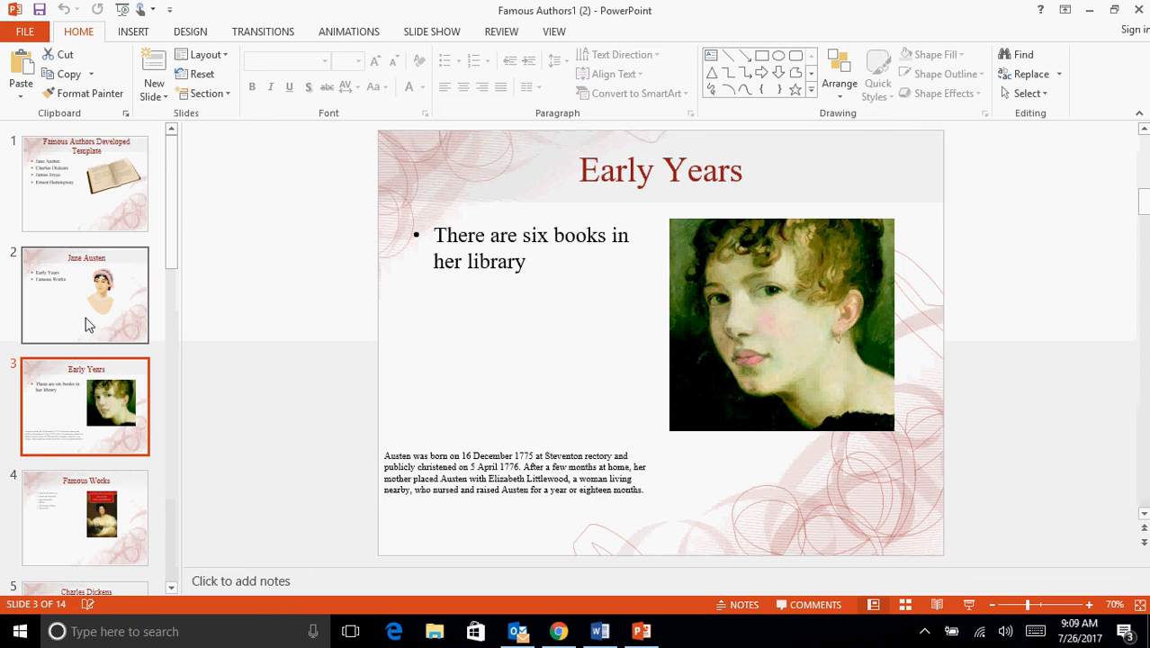
pyautogui.scroll(-1, 90, 324)
pyautogui.scroll(-3, 90, 324)
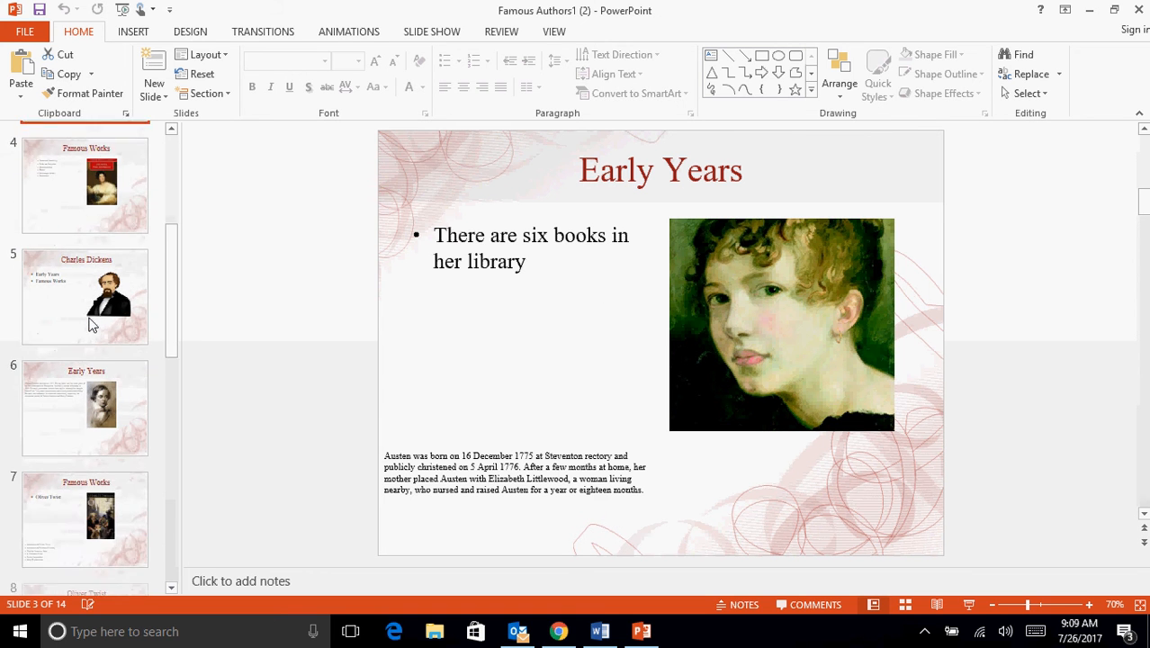
pyautogui.scroll(-3, 90, 324)
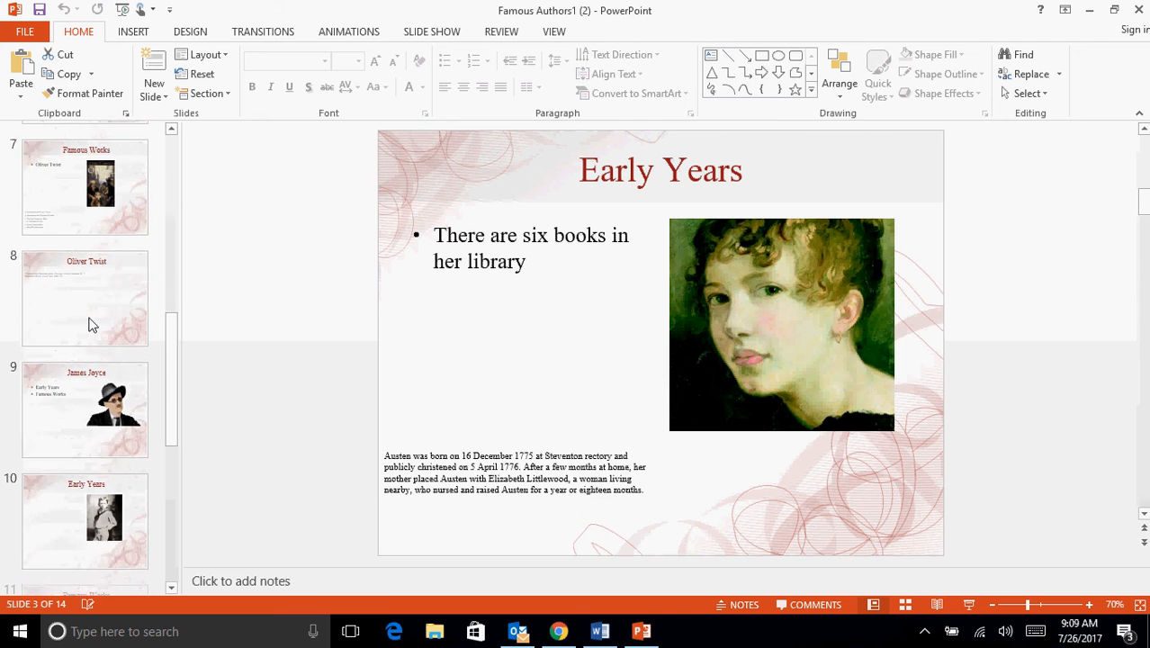
pyautogui.scroll(-3, 90, 324)
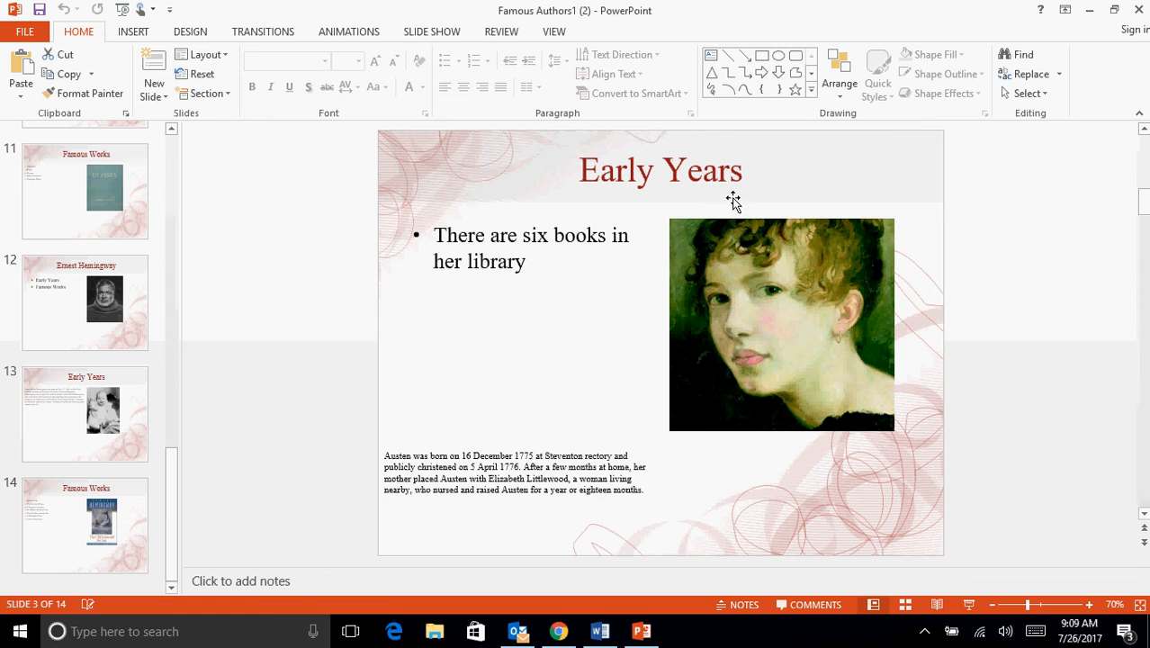
pyautogui.click(1092, 14)
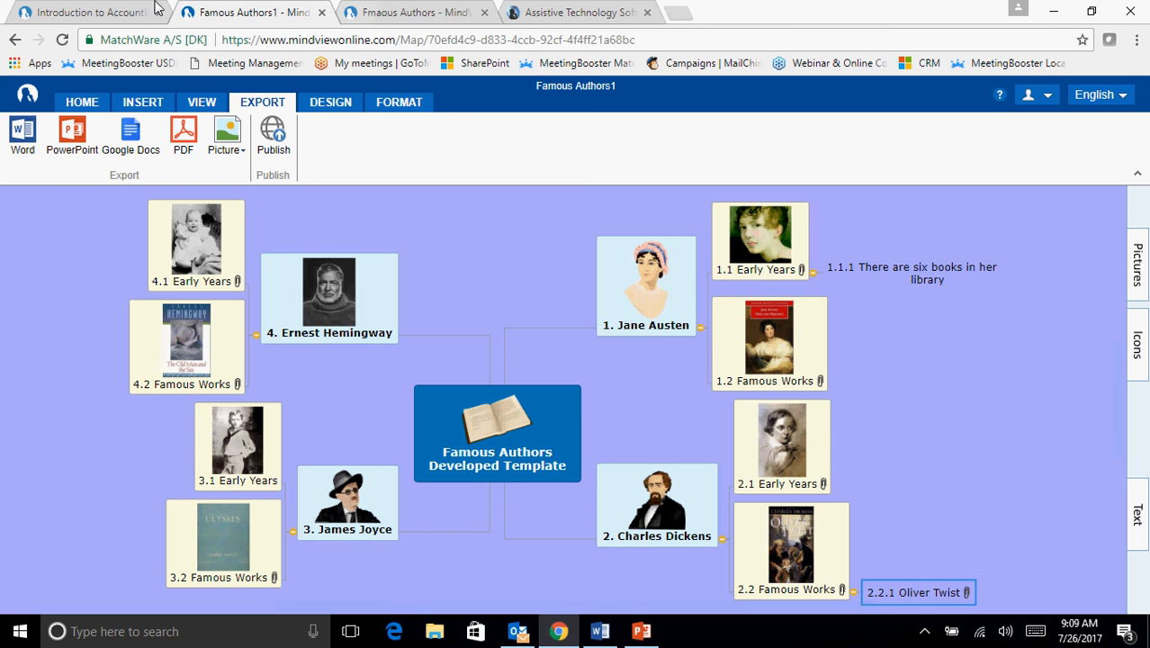
# - In the Introduction to Accounting and Finance map, view the list of attachments on the Lecture 1 branch and select the Lecture 2 branch
pyautogui.click(101, 13)
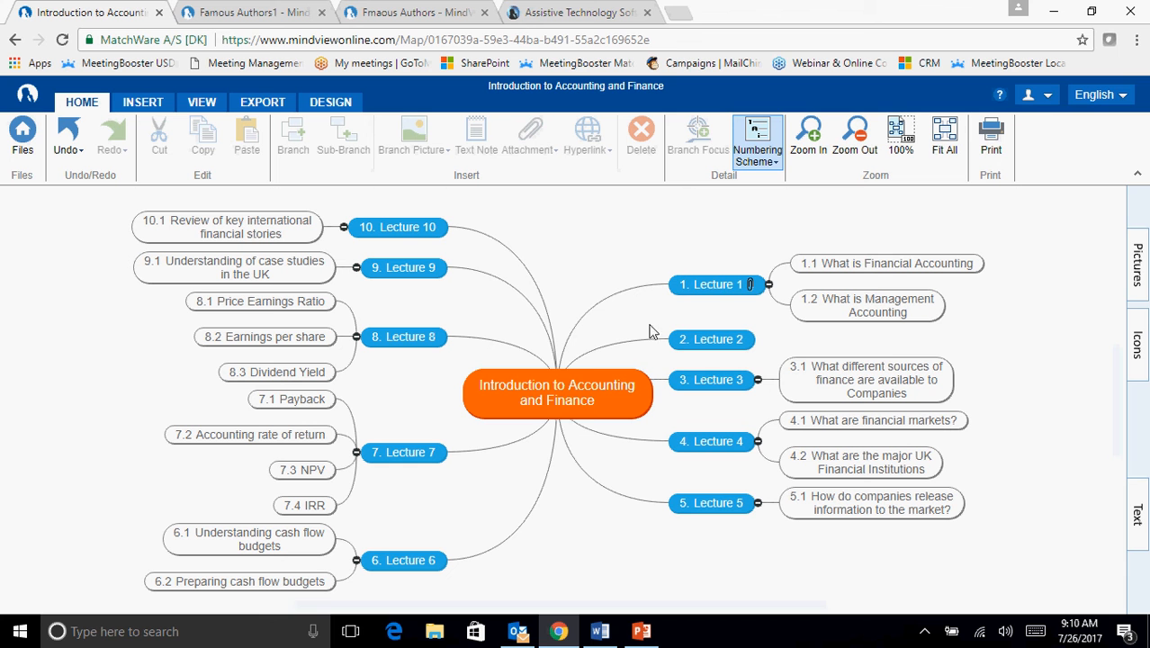
pyautogui.click(714, 287)
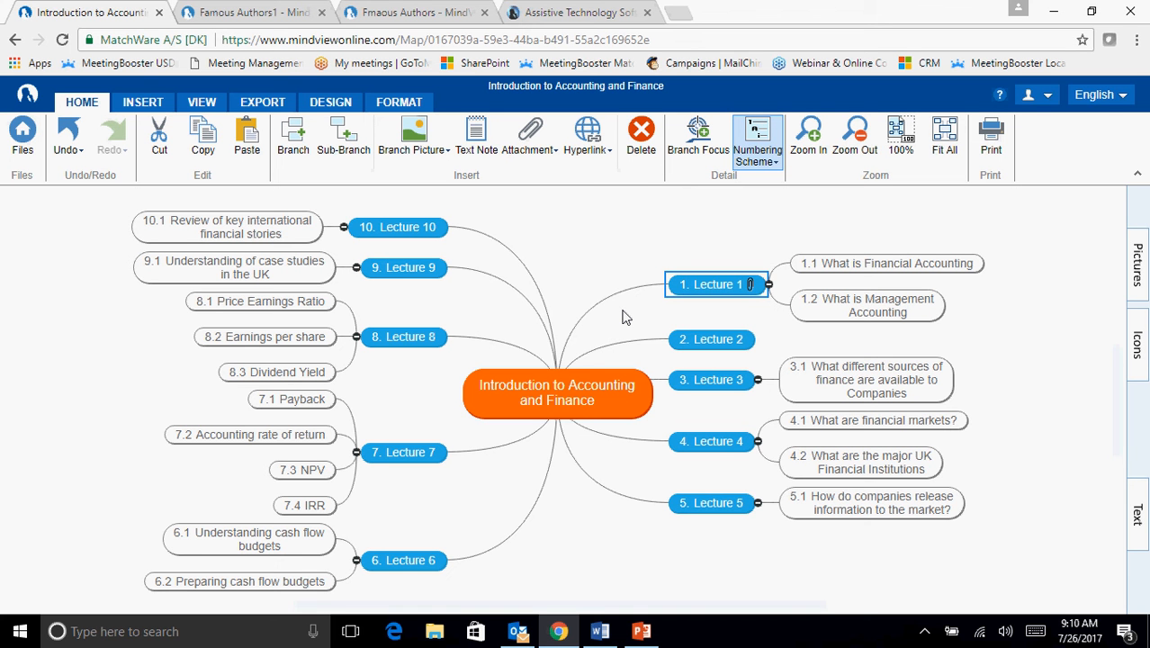
pyautogui.click(751, 286)
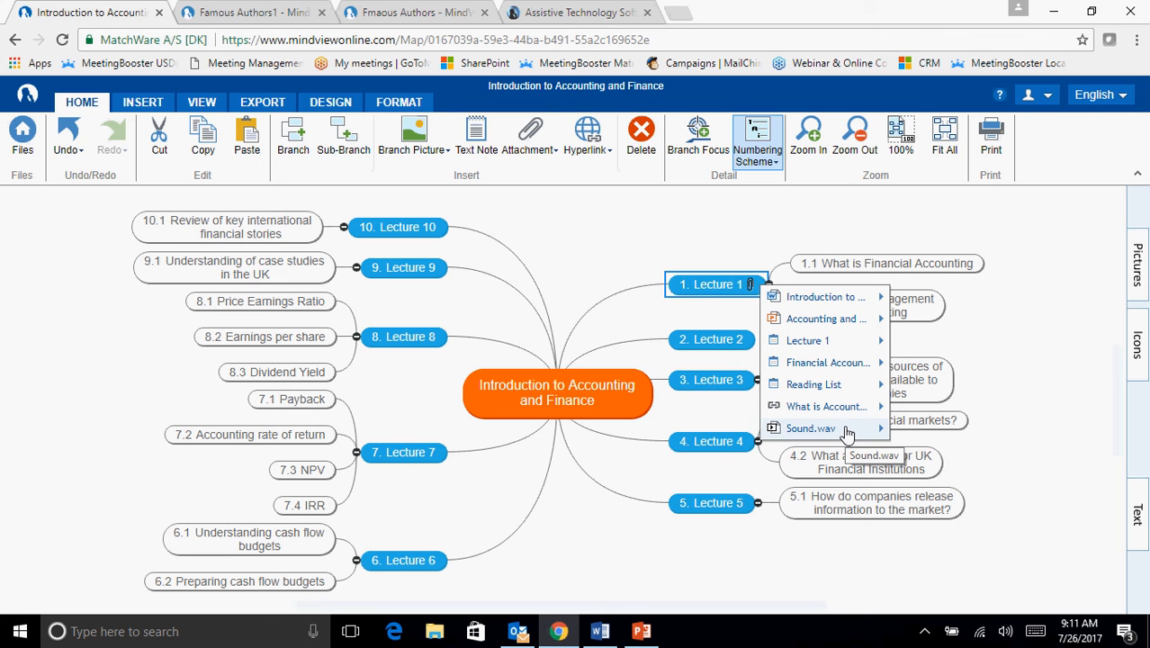
pyautogui.click(641, 226)
pyautogui.click(713, 338)
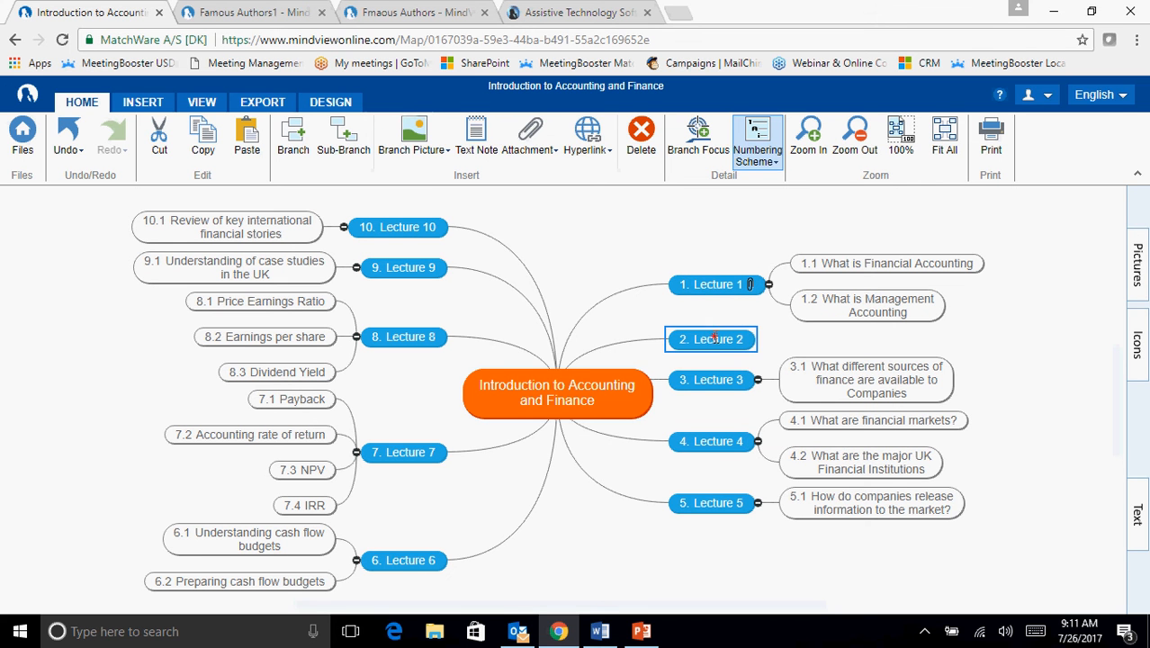